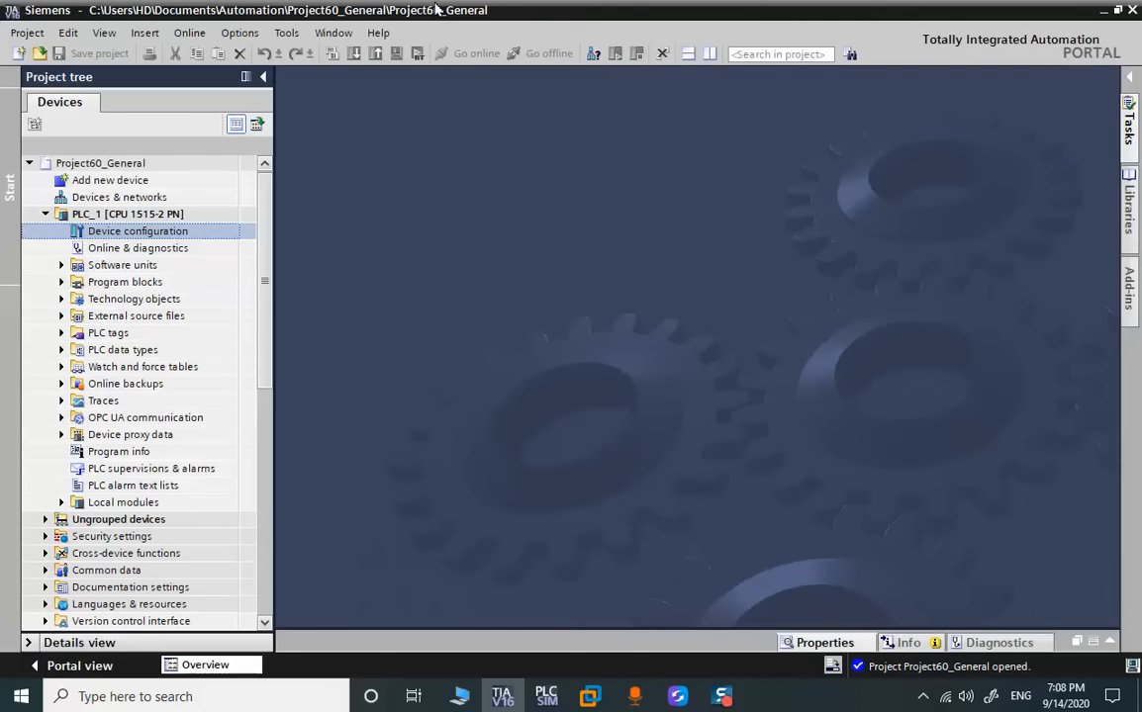
Expand the program blocks of PLC_1 and open Main [OB1] to review its networks
left_click(148, 211)
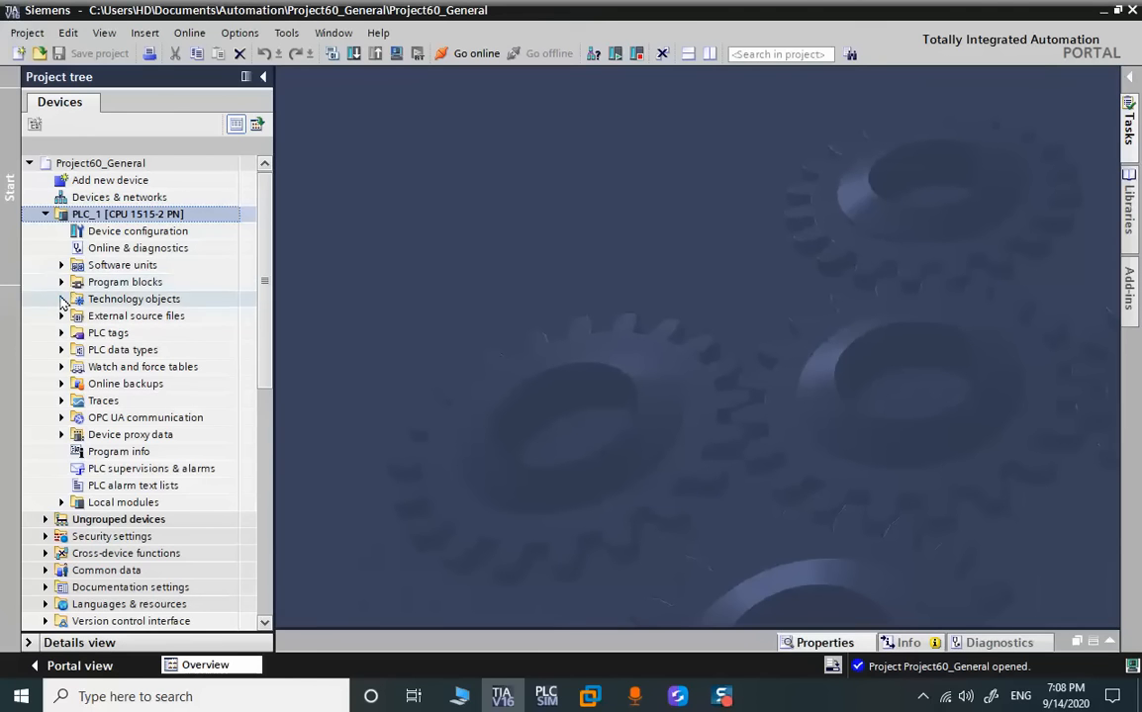
left_click(61, 281)
double_click(130, 316)
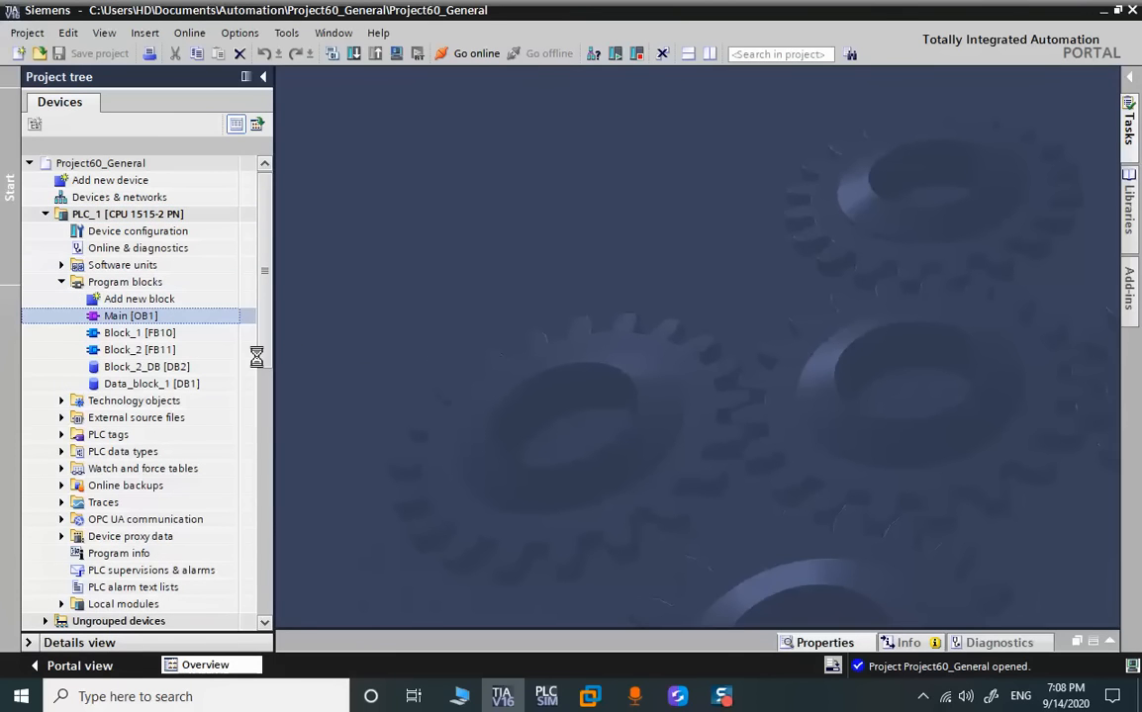
scroll(638, 469, "down", 3)
scroll(638, 469, "up", 3)
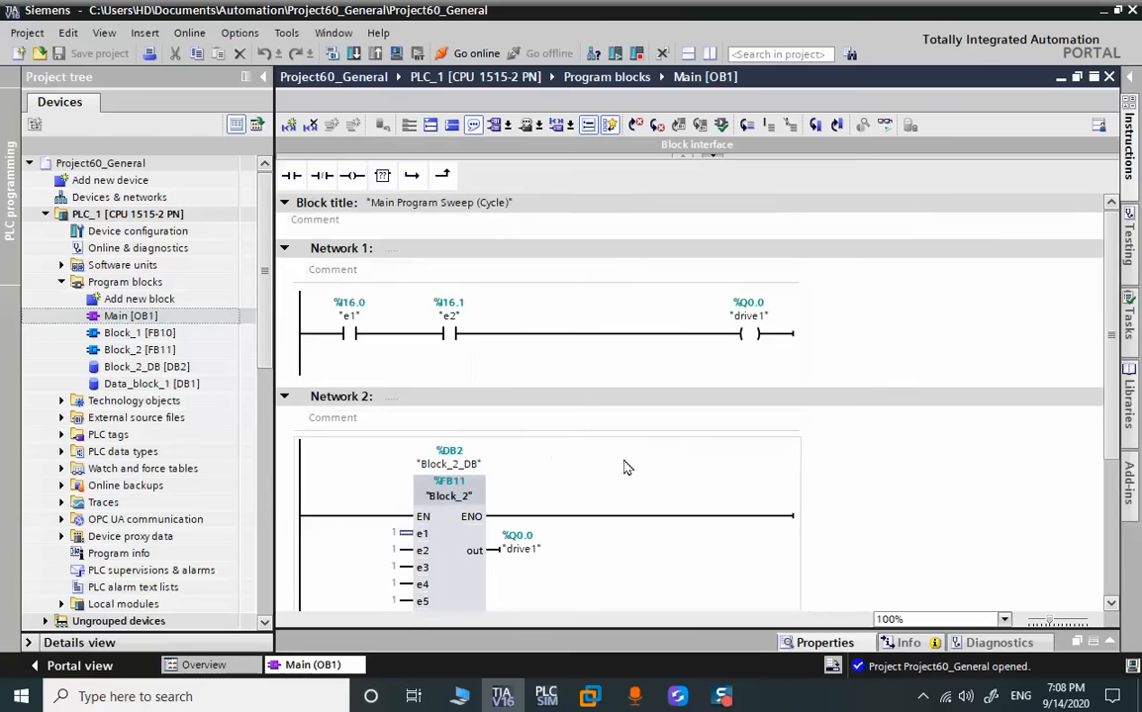
Open Block_1 [FB10] and Block_2 [FB11], and examine Block_2's networks and its interface variables
left_click(166, 337)
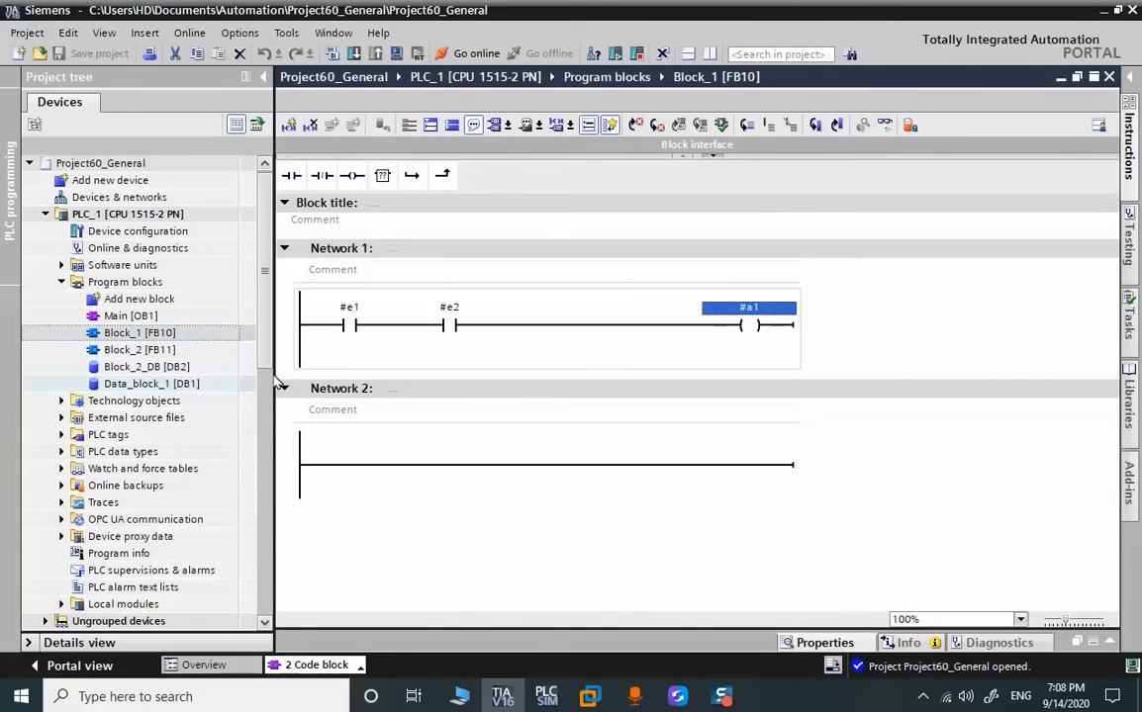
left_click(158, 350)
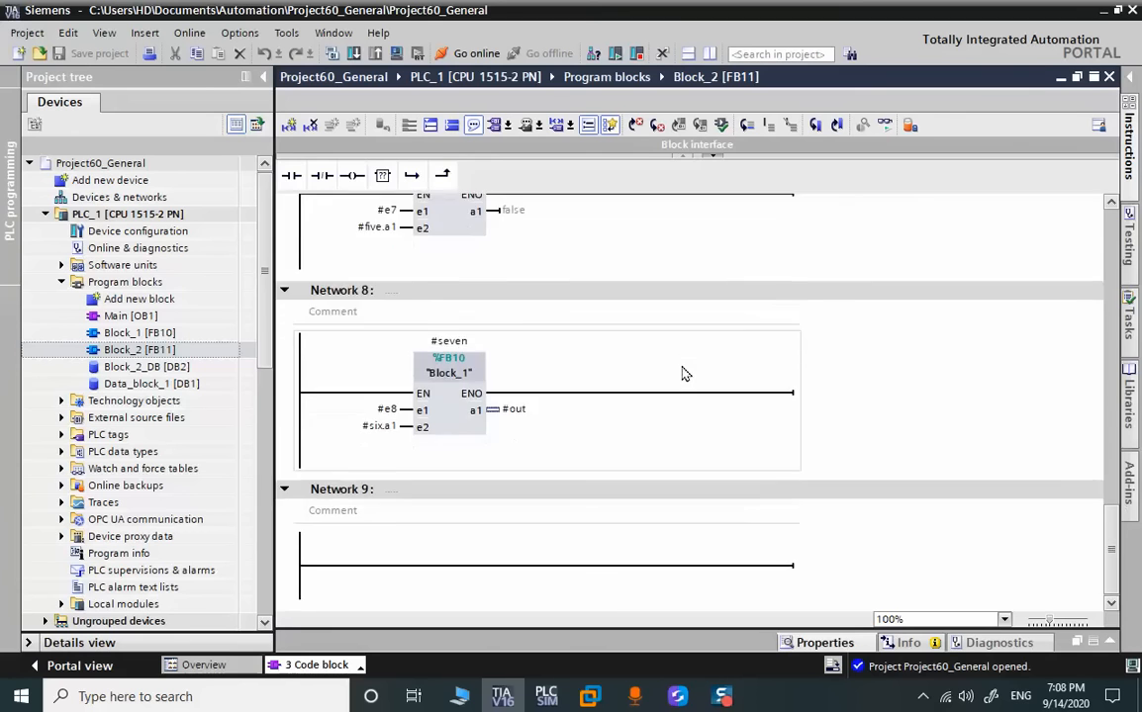
scroll(553, 247, "up", 5)
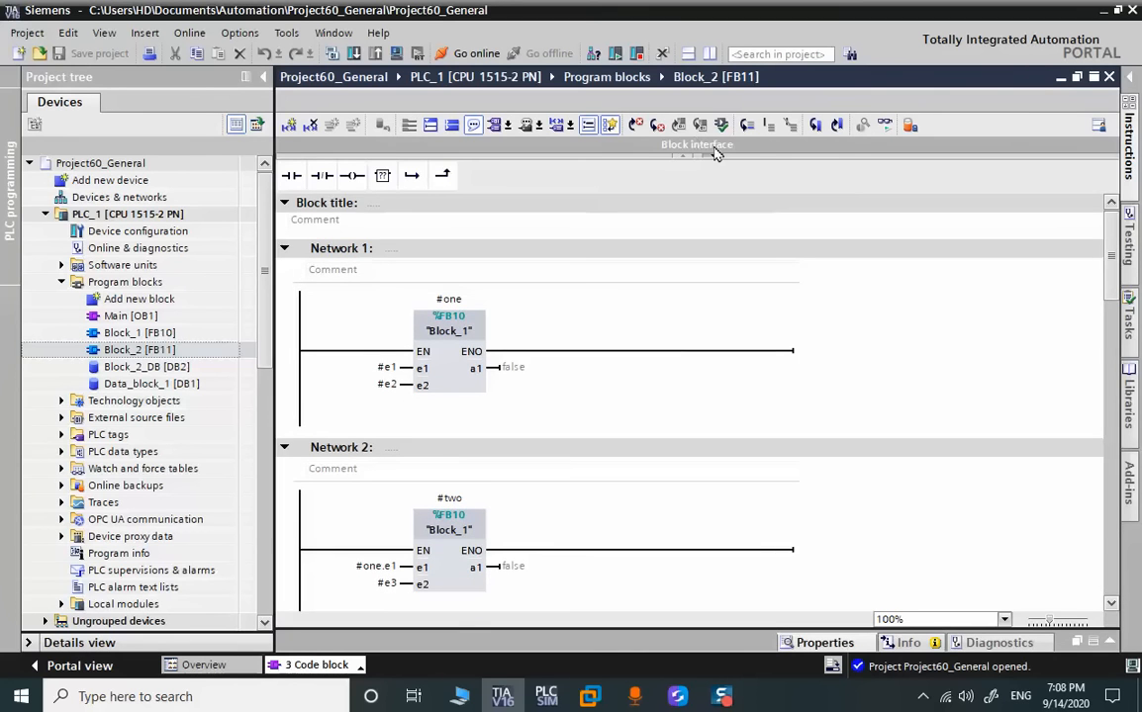
left_click_drag(757, 158, 676, 259)
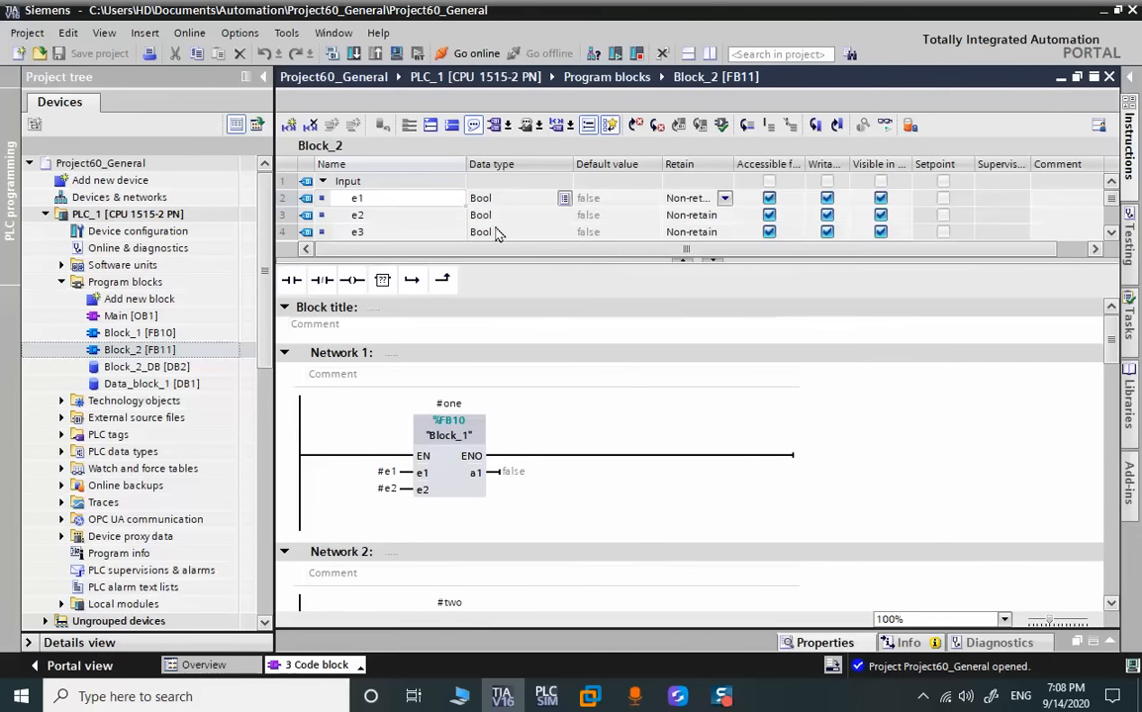
left_click(418, 222)
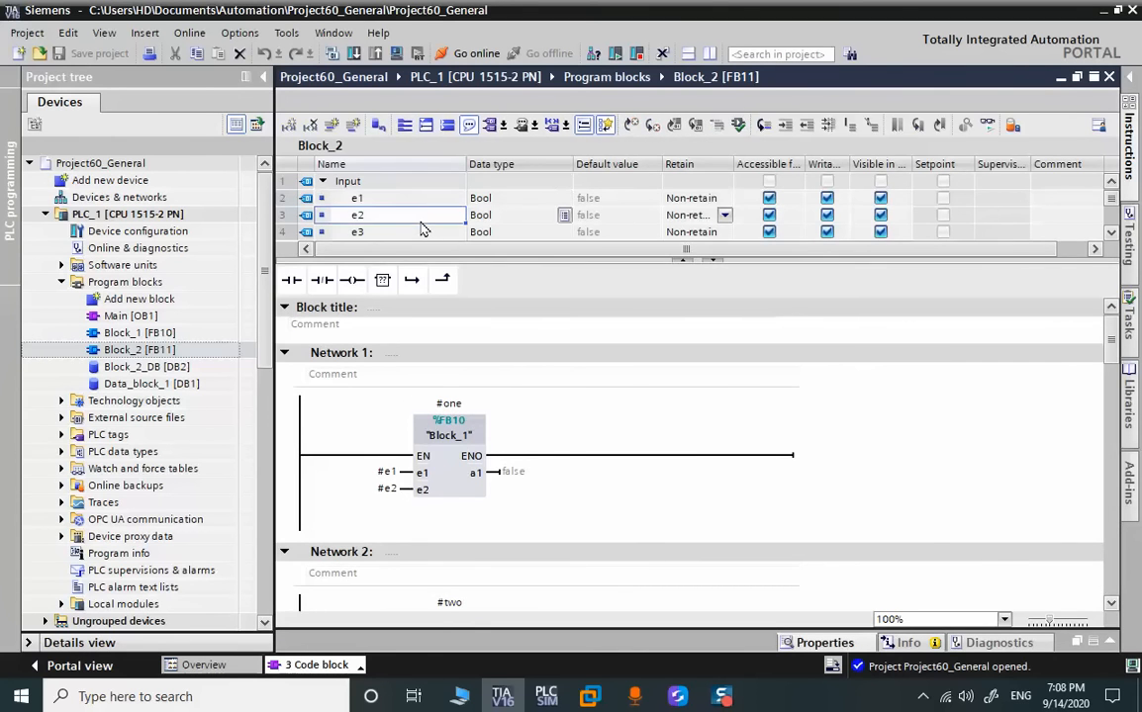
scroll(417, 228, "down", 5)
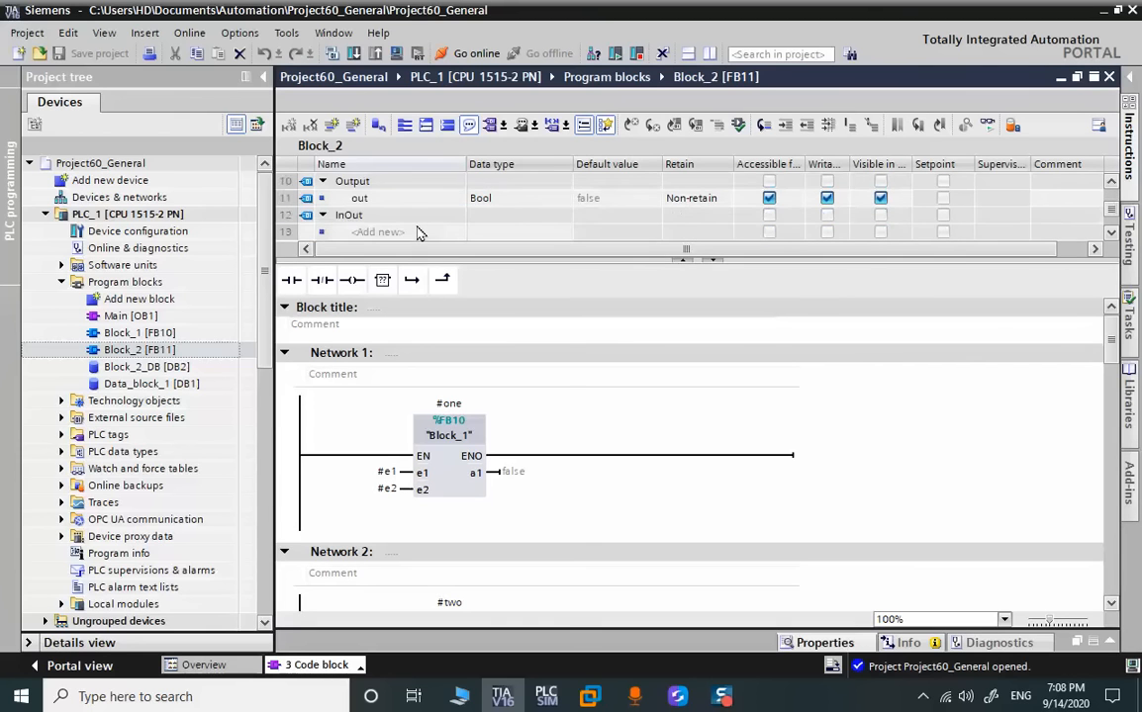
scroll(414, 237, "up", 1)
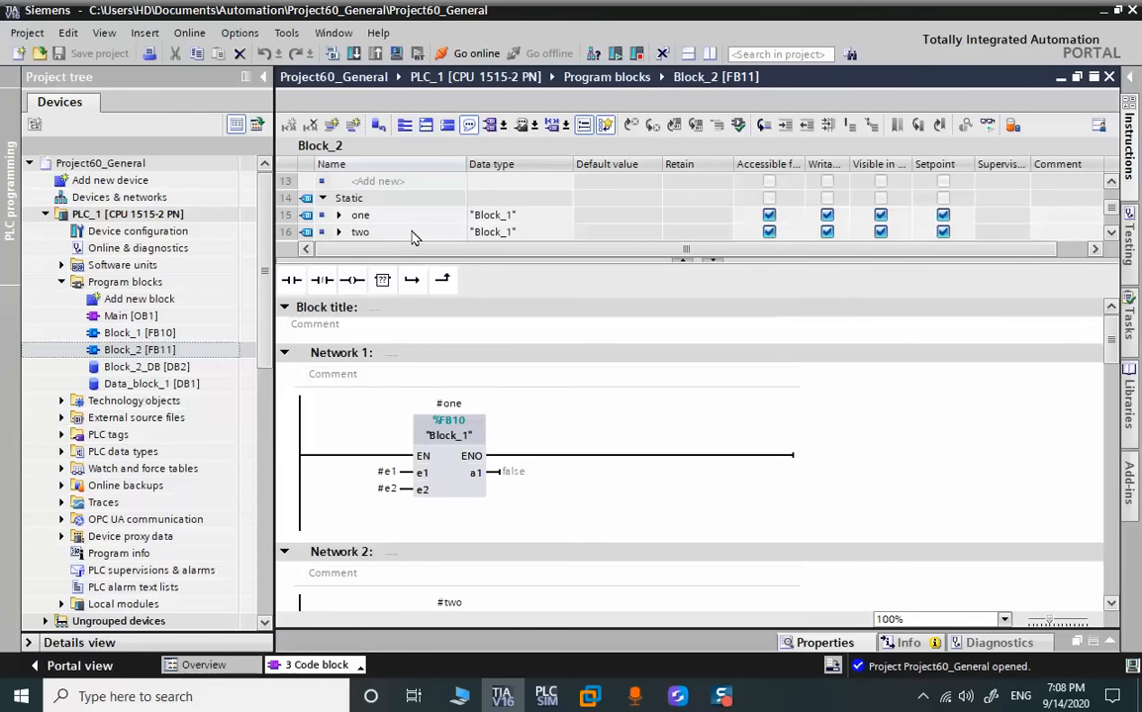
Open the data blocks Block_2_DB [DB2] and Data_block_1 [DB1] to review their variables
left_click(139, 369)
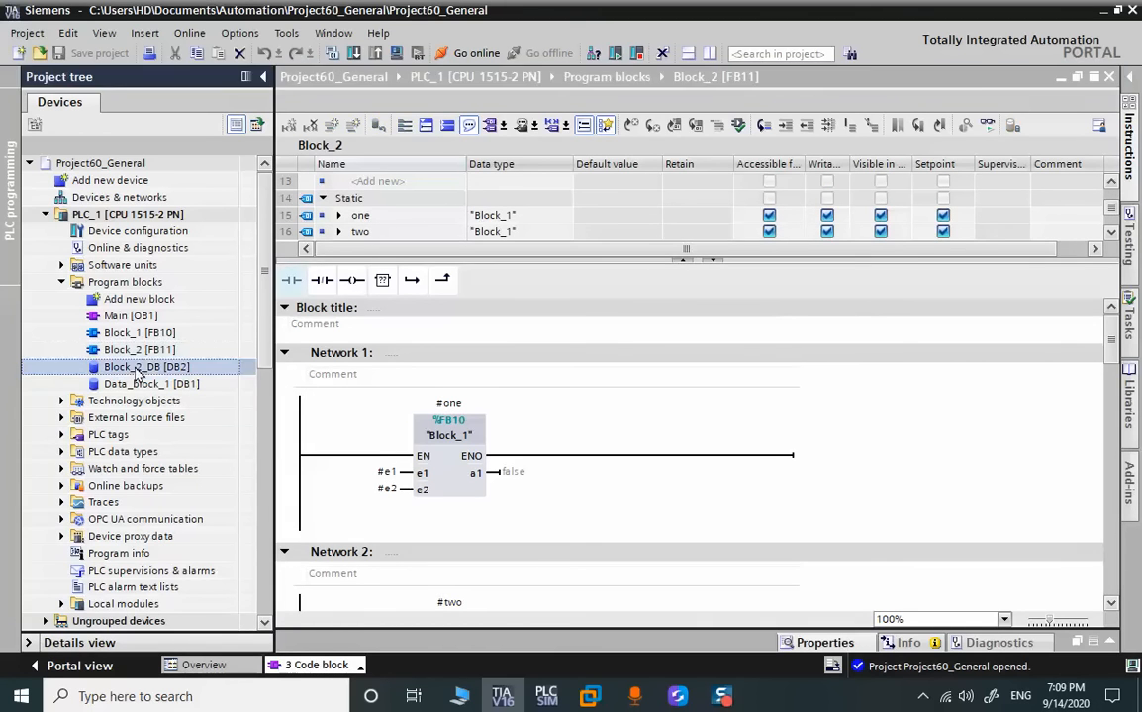
double_click(136, 367)
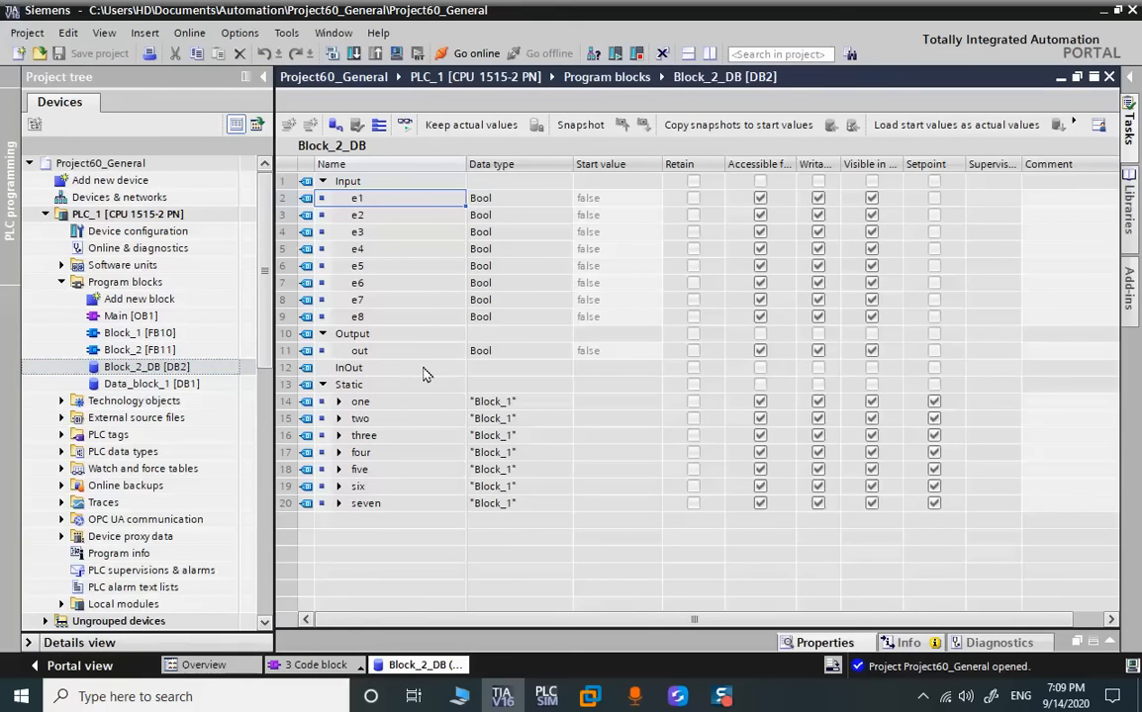
left_click(181, 384)
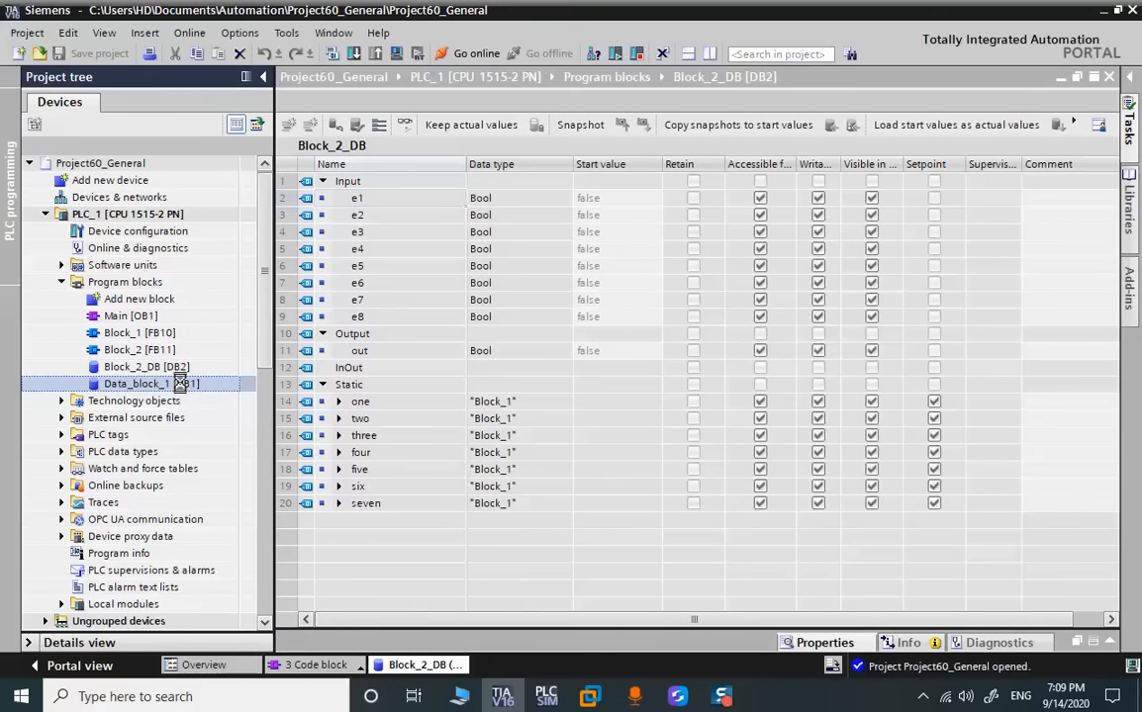
double_click(181, 384)
left_click(339, 199)
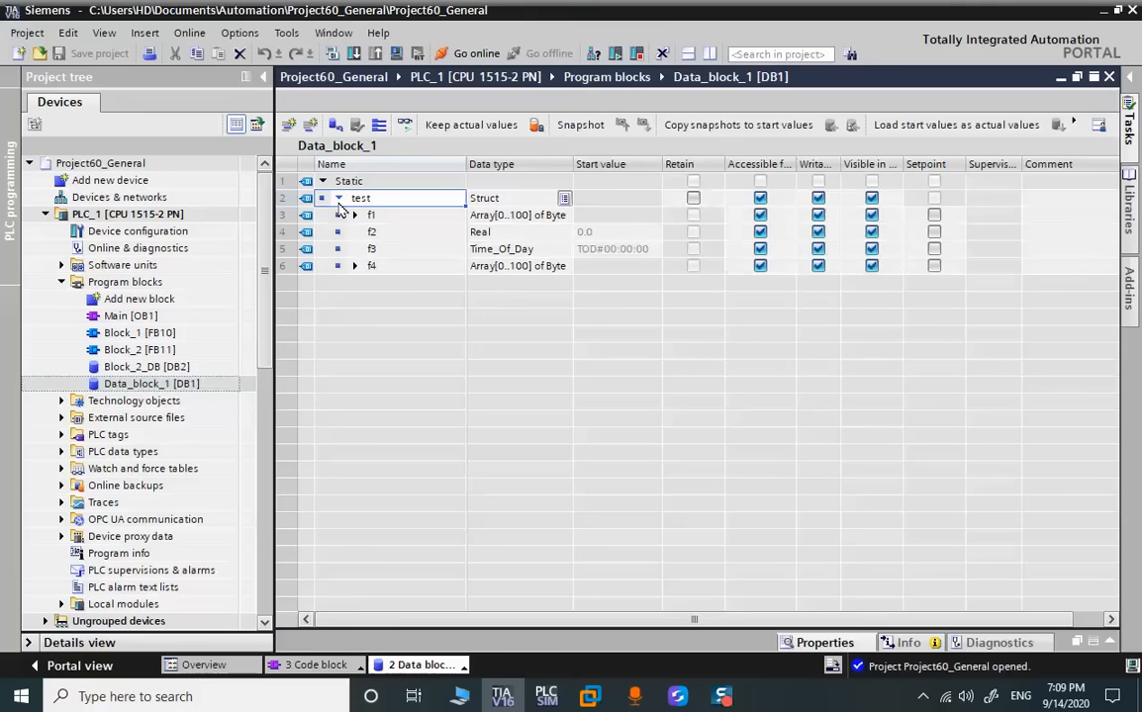
Show all PLC tags of PLC_1 and look into its external source files folder
left_click(61, 282)
left_click(62, 333)
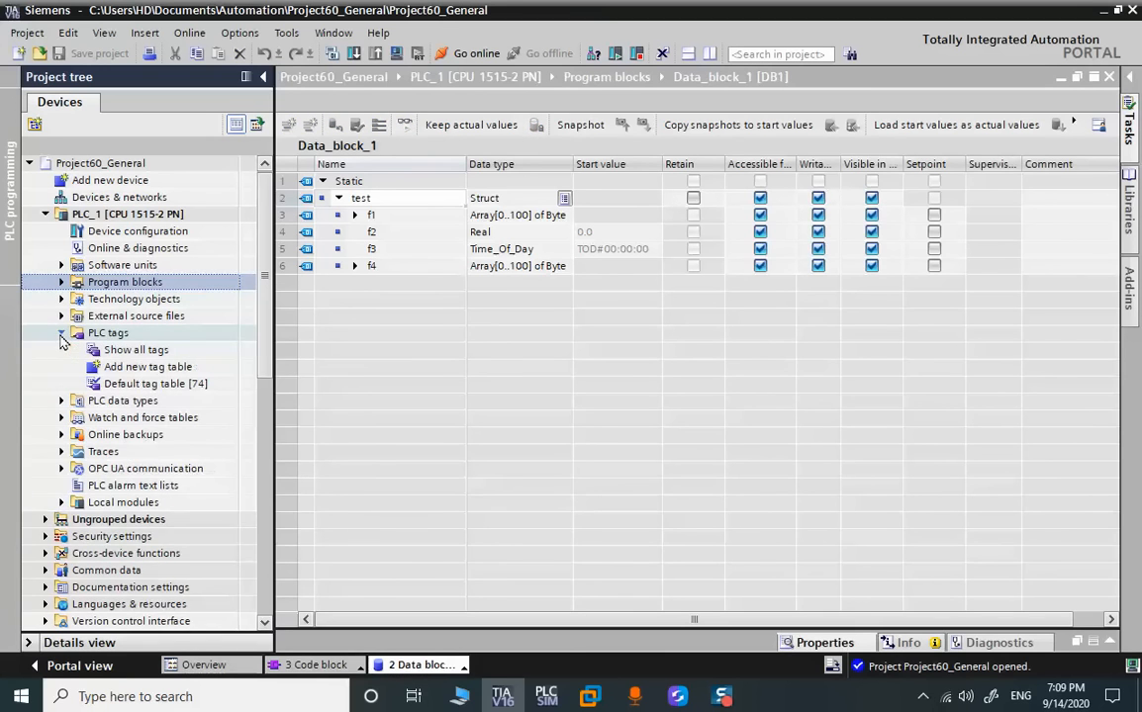
double_click(117, 351)
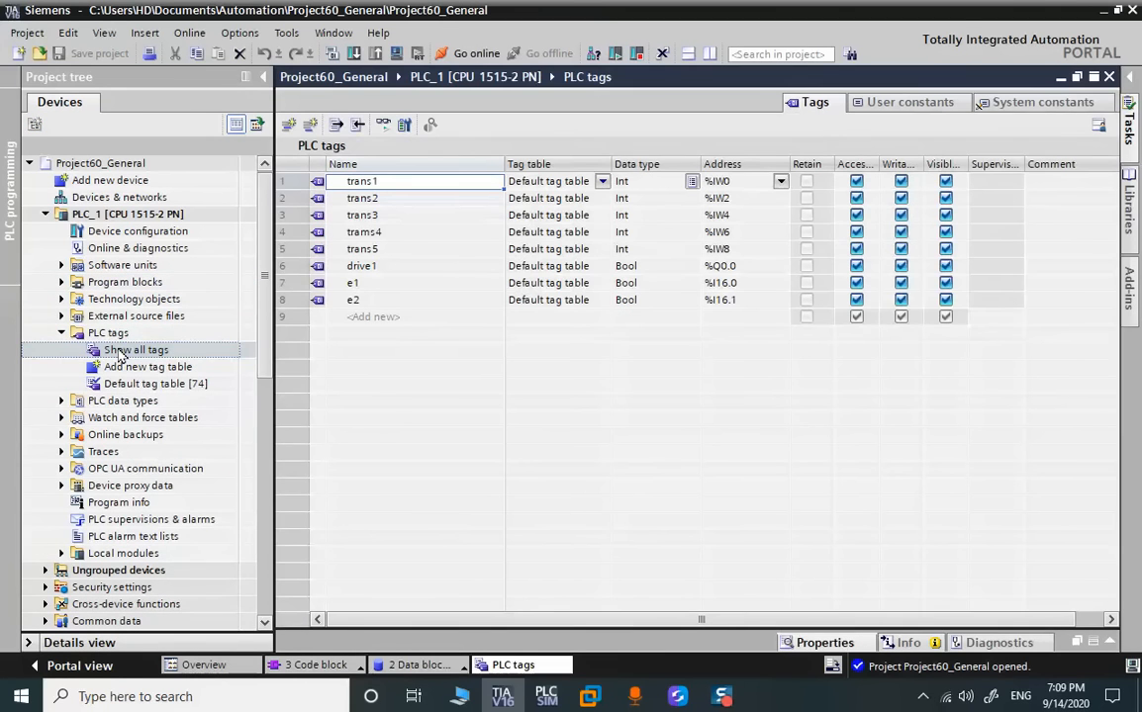
left_click(61, 331)
left_click(61, 315)
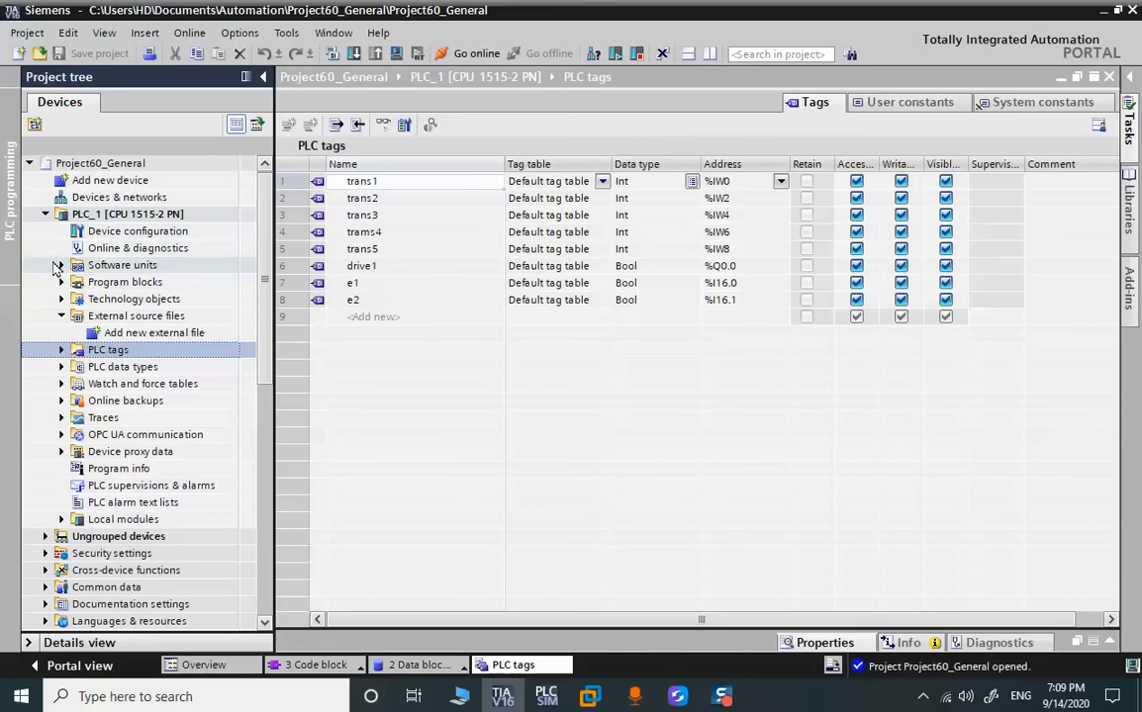
Open the device configuration of PLC_1 and examine the IO tags of the AI 8xU/I HF_1 module in slot 2
left_click(45, 214)
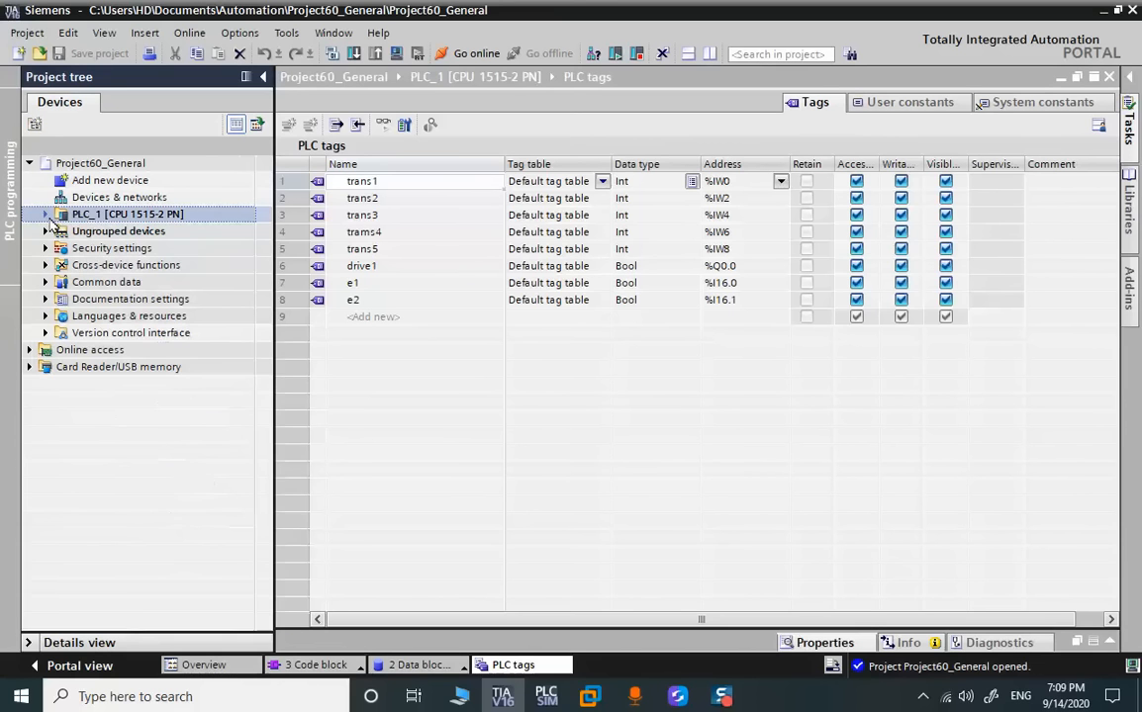
double_click(99, 213)
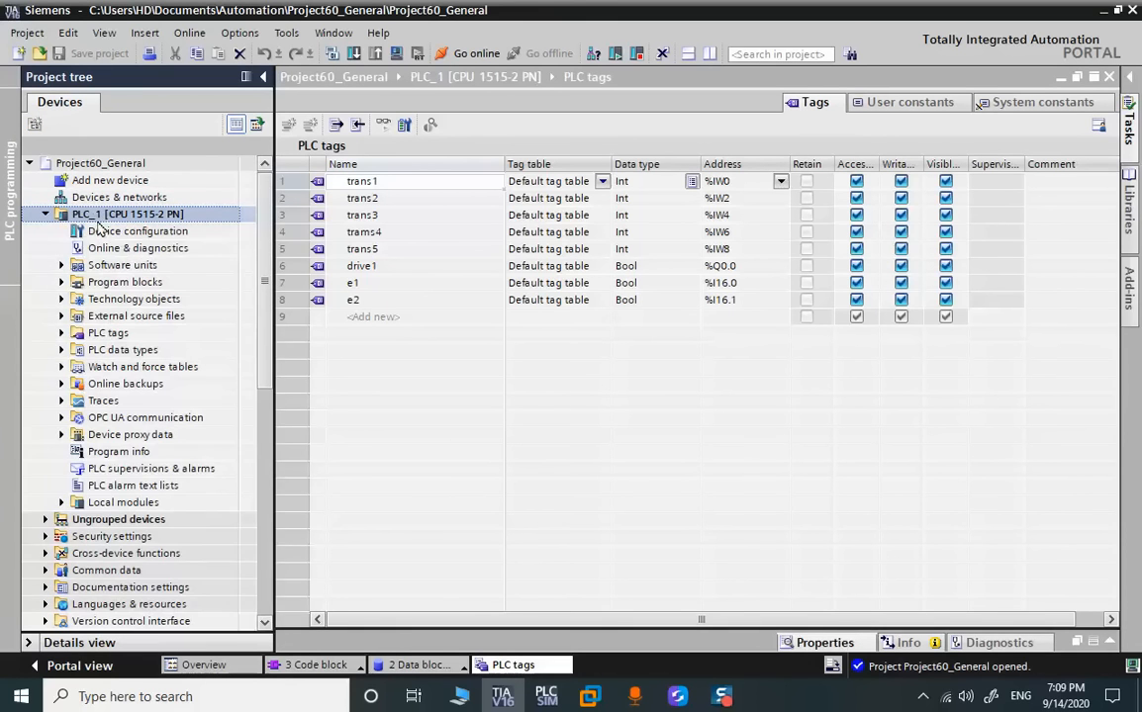
double_click(105, 236)
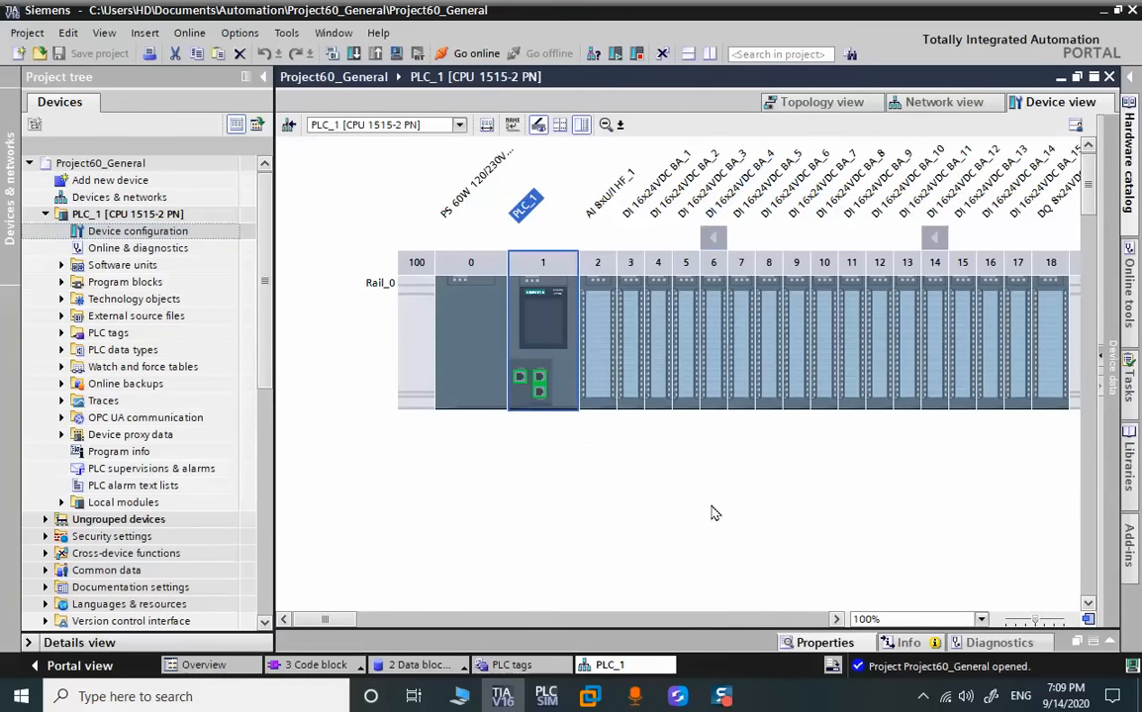
mouse_move(324, 619)
left_mouse_down()
mouse_move(371, 619)
mouse_move(330, 621)
left_mouse_up()
left_click(590, 324)
double_click(590, 325)
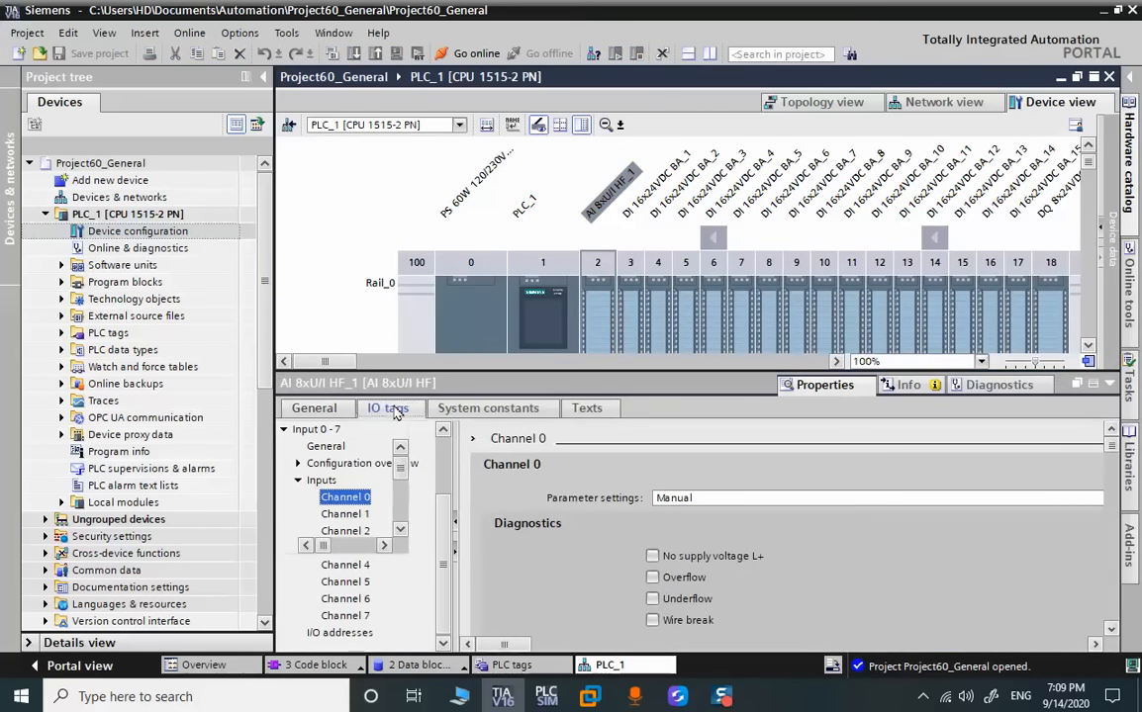
left_click(389, 409)
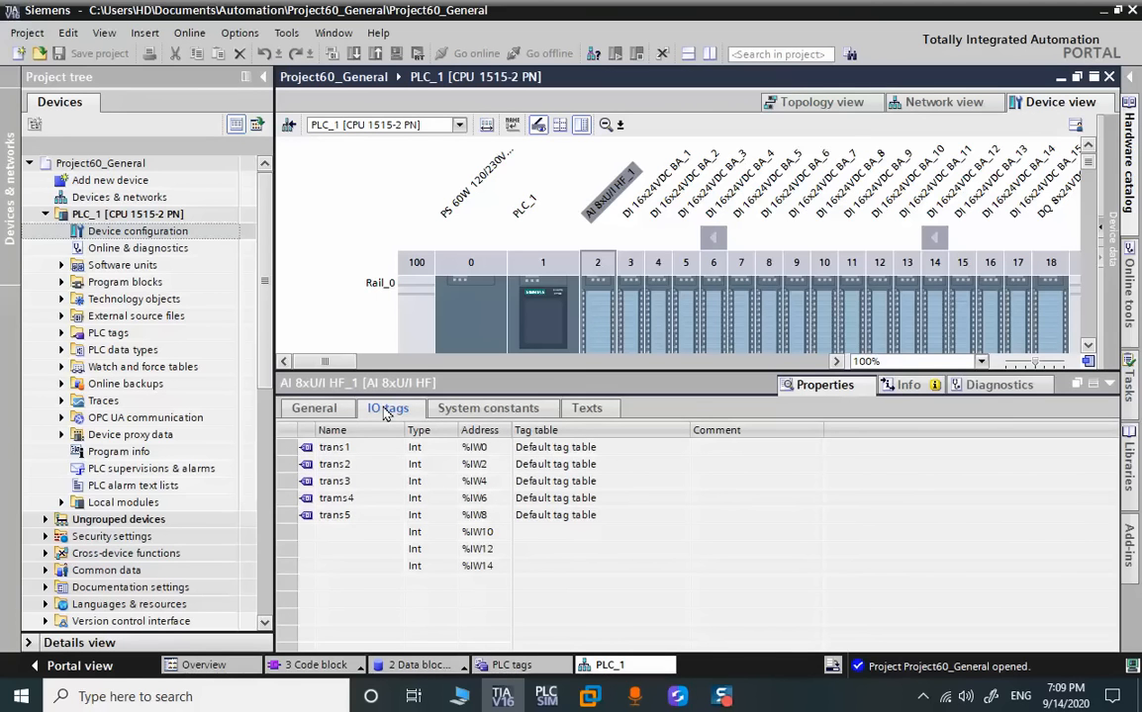
left_click(1110, 386)
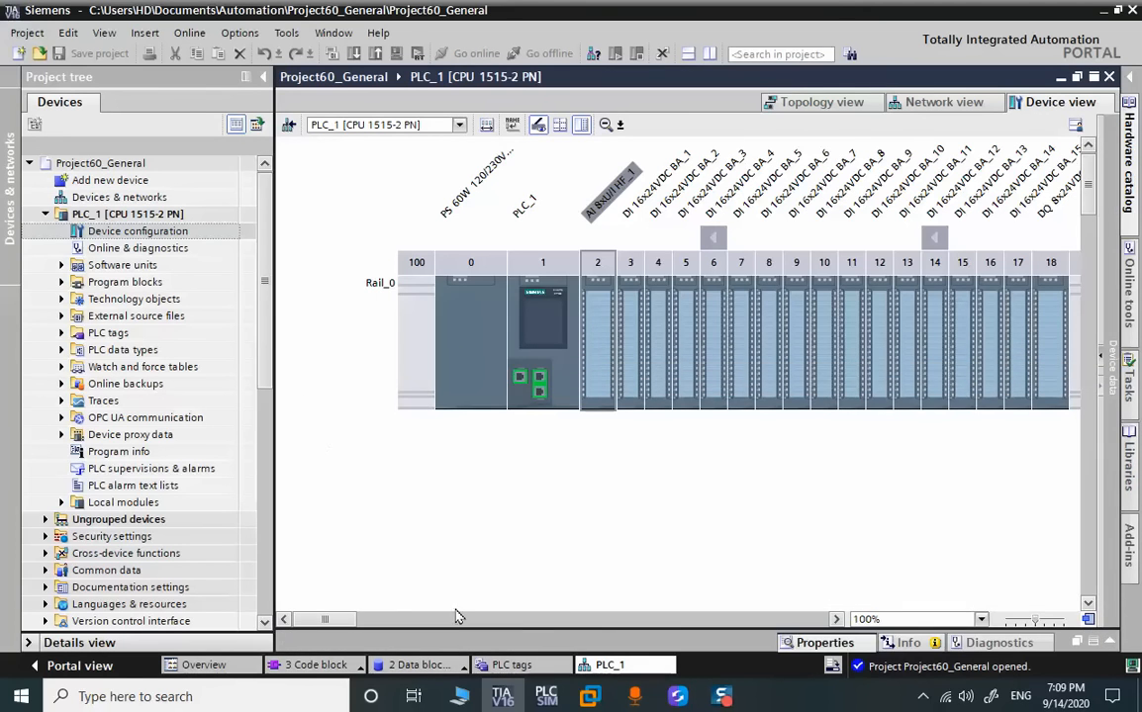
Switch to S7-PLCSIM to check the simulated PLC_1, and return to TIA Portal
left_click(534, 688)
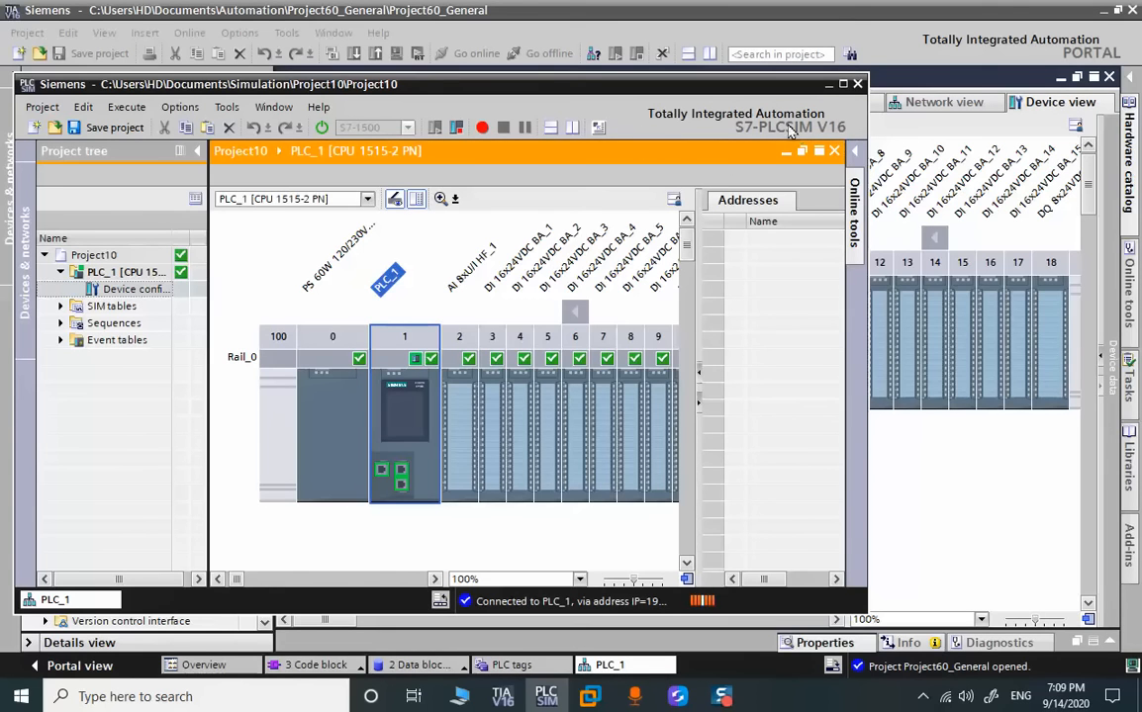
left_click(829, 85)
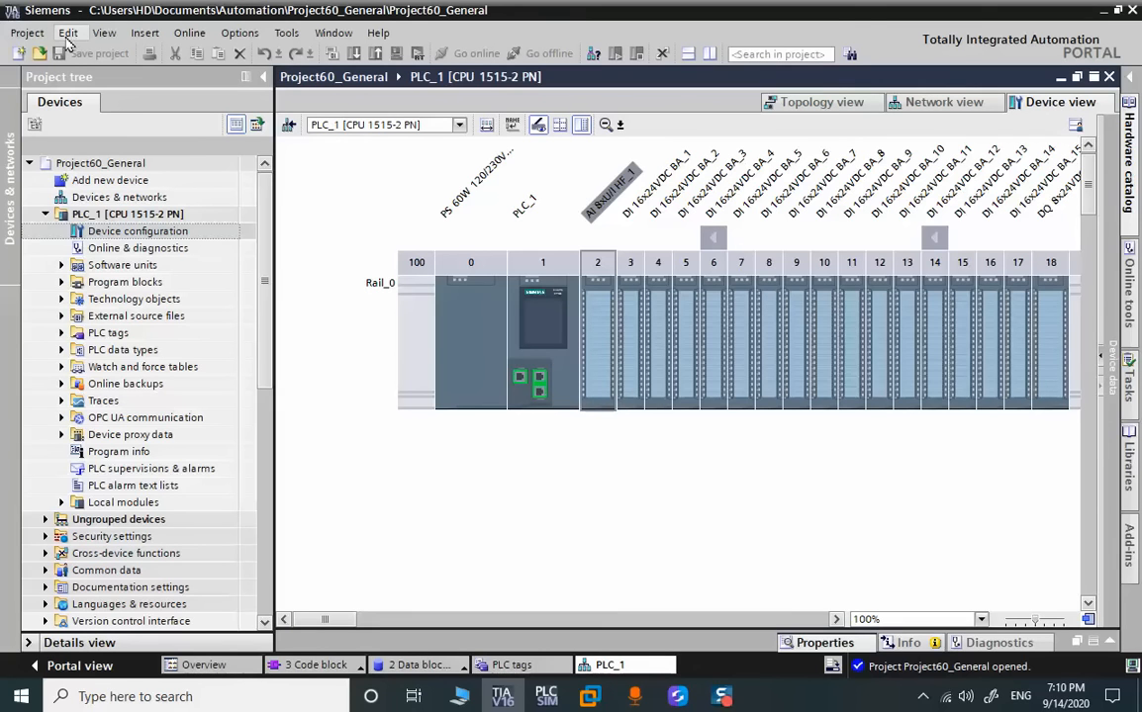
Close the current project and create a new V16 project named Project72
left_click(13, 35)
left_click(42, 100)
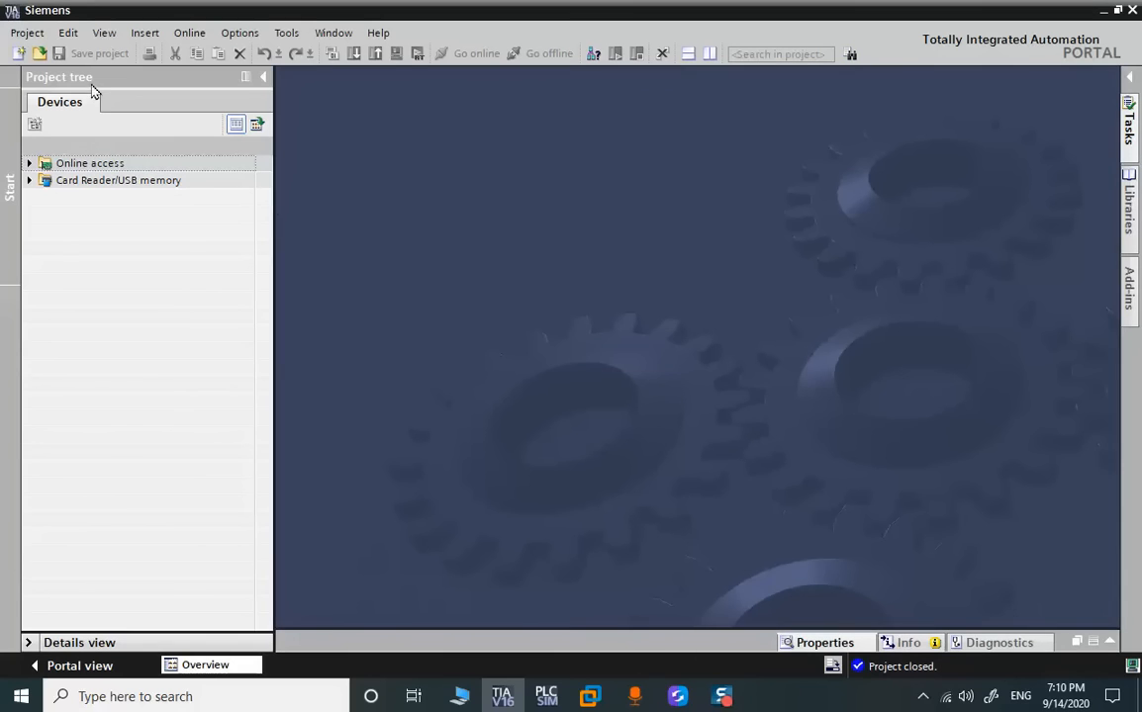
left_click(18, 54)
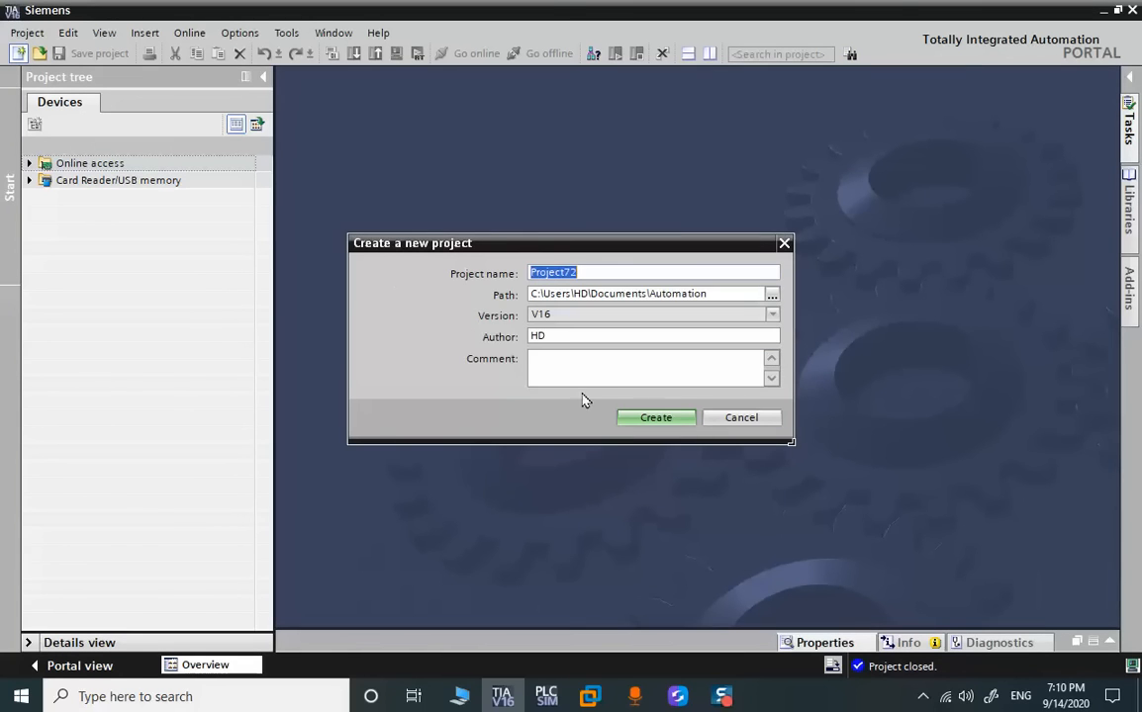
left_click(652, 419)
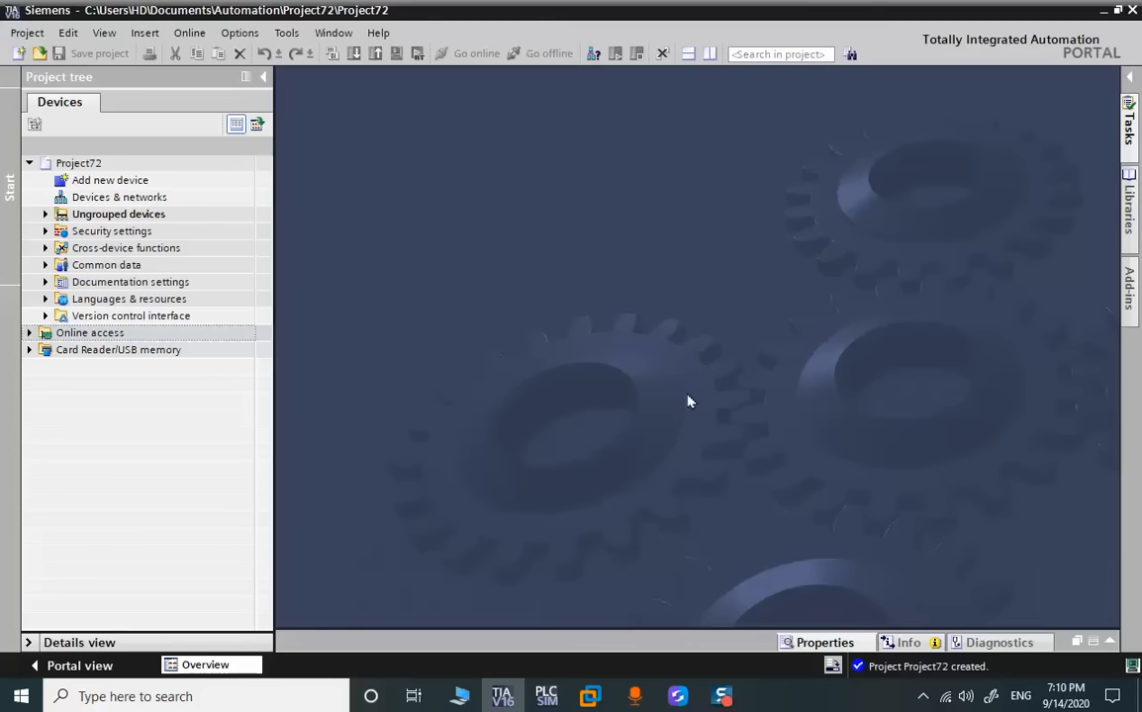
Upload the CPU 1515-2 PN at 192.168.0.1 into Project72 as a new station with hardware and software, after searching the PN/IE interface
left_click(646, 698)
left_click(645, 699)
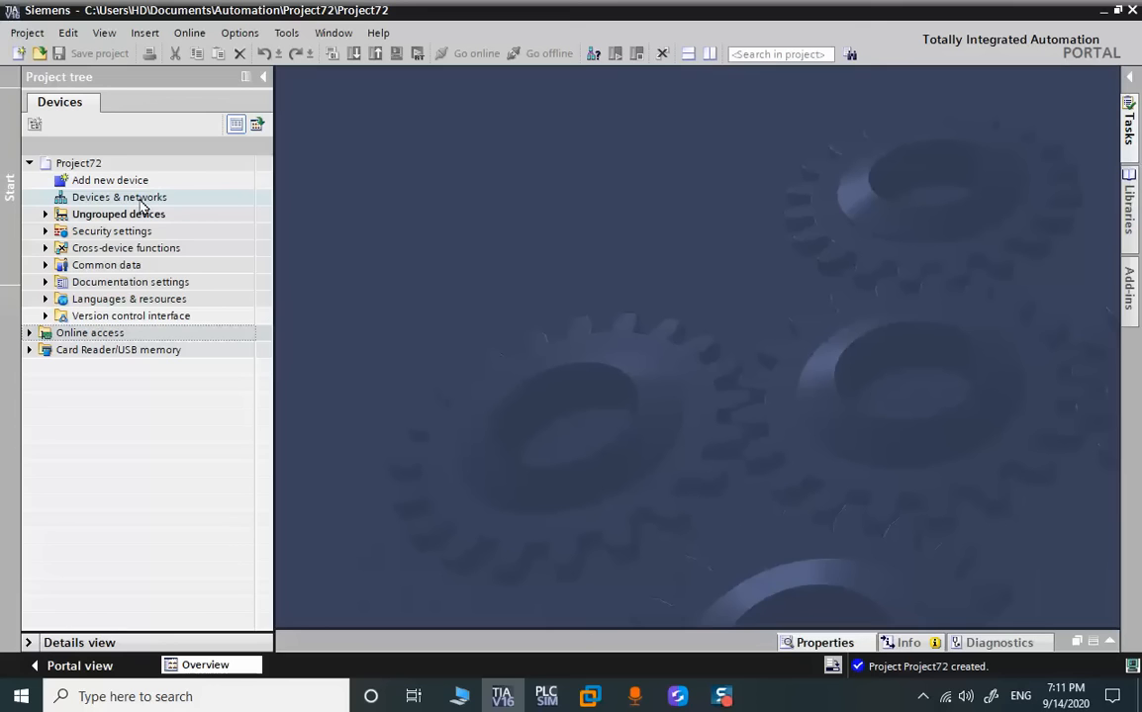
left_click(73, 168)
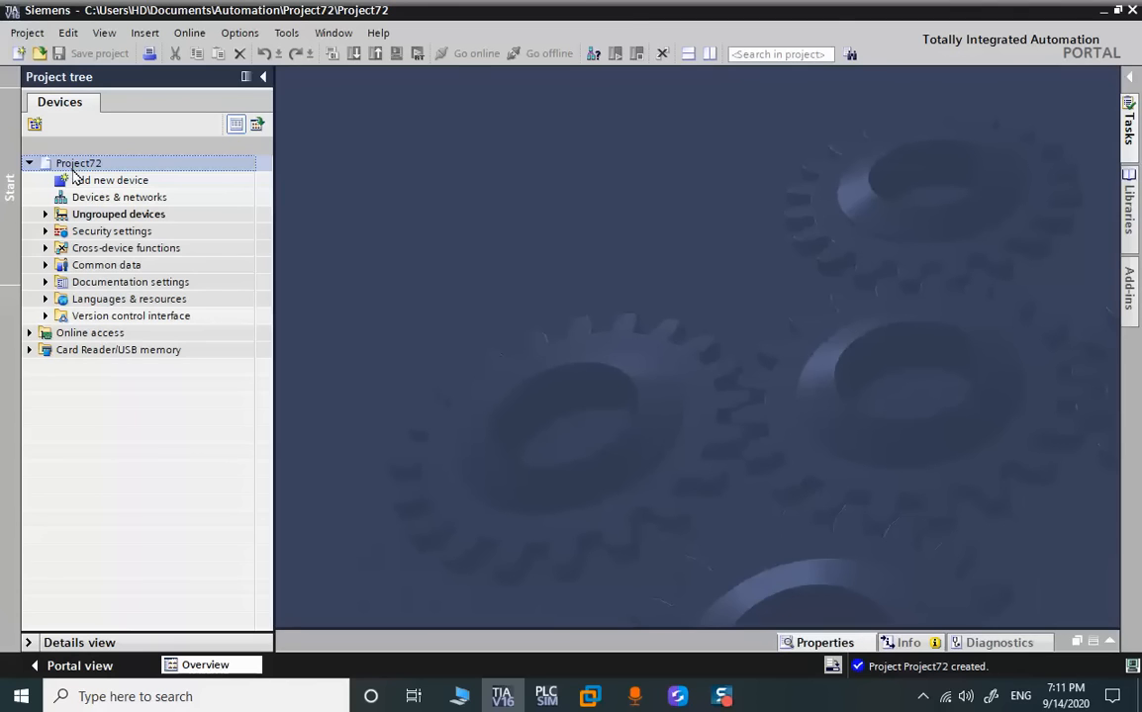
left_click(190, 35)
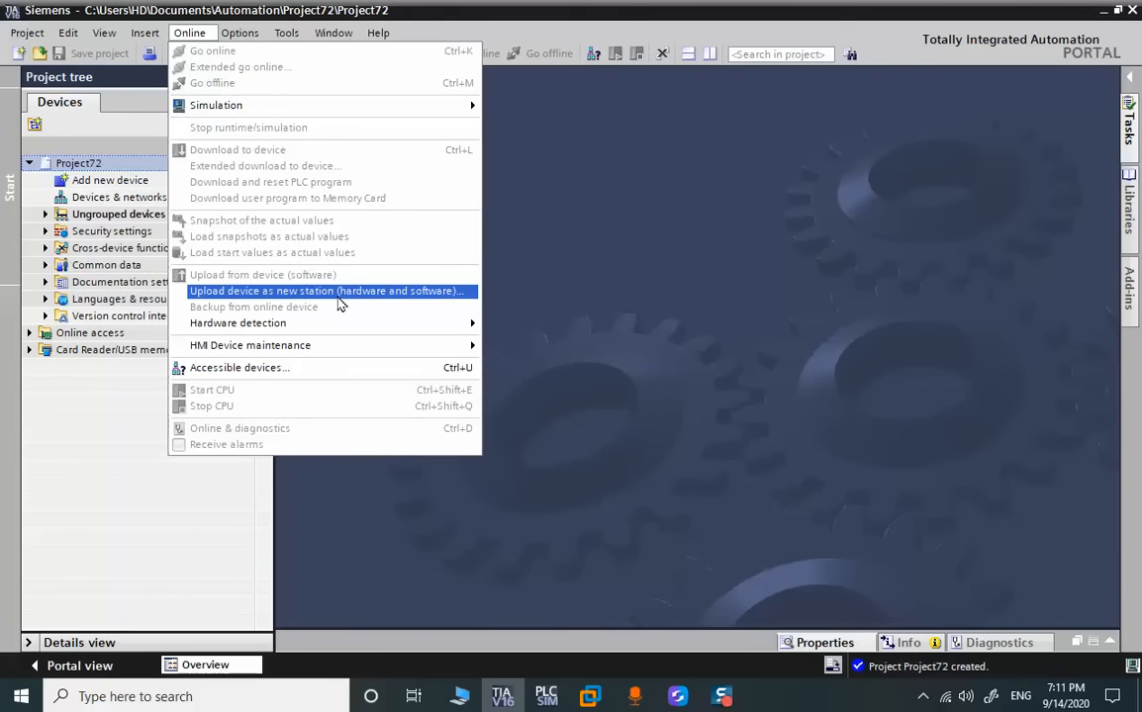
left_click(336, 294)
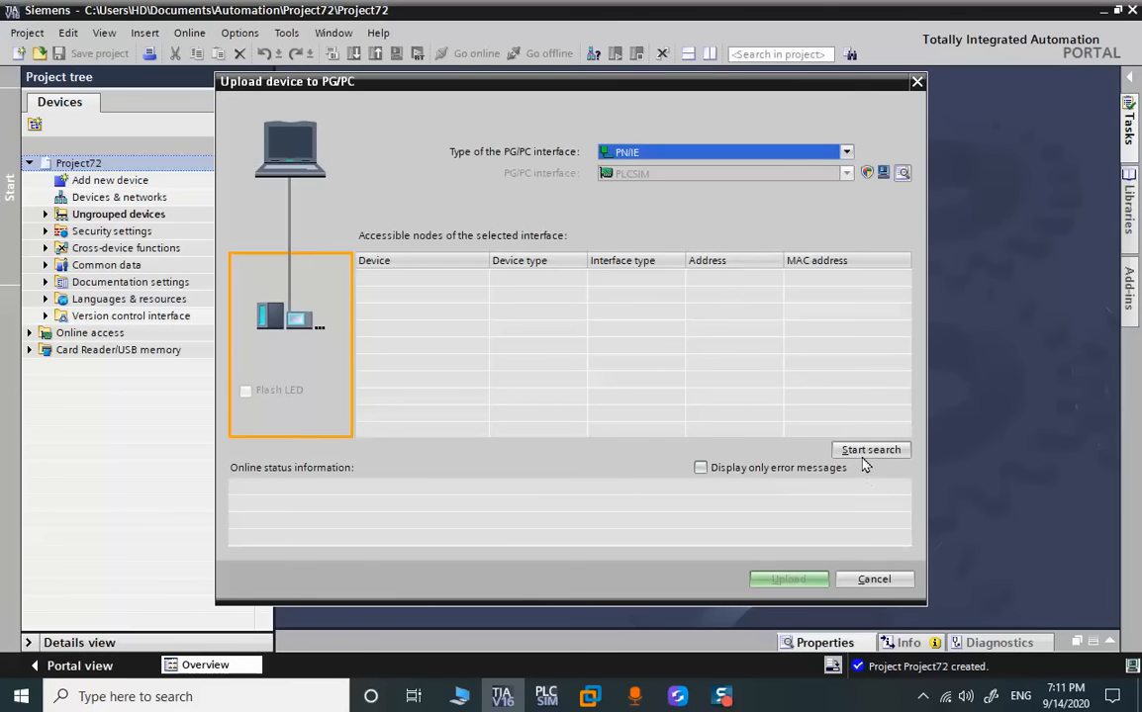
left_click(869, 451)
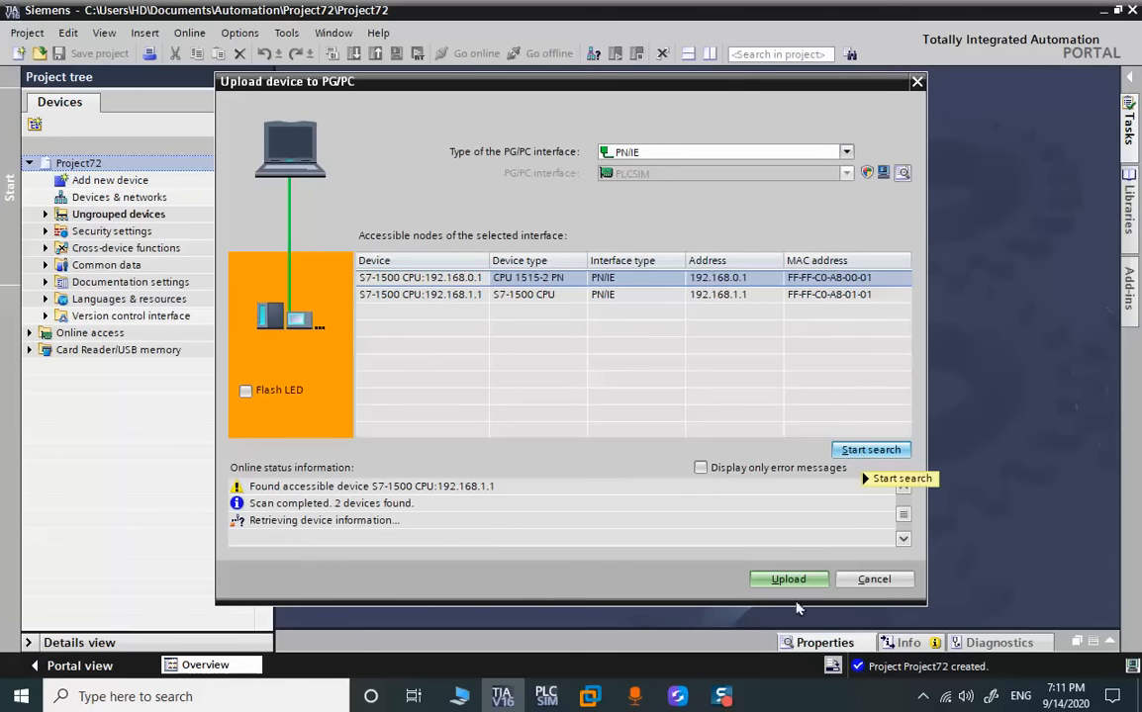
left_click(788, 585)
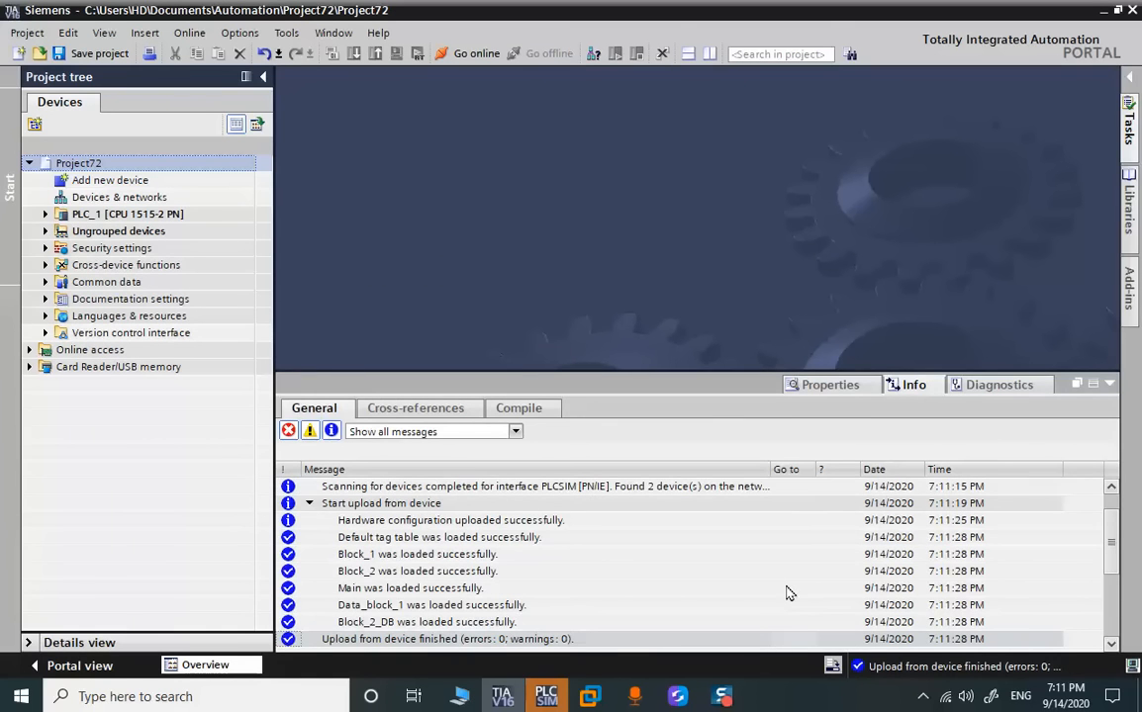
Expand the uploaded PLC_1 and its program blocks, and show all of its PLC tags
left_click(1109, 384)
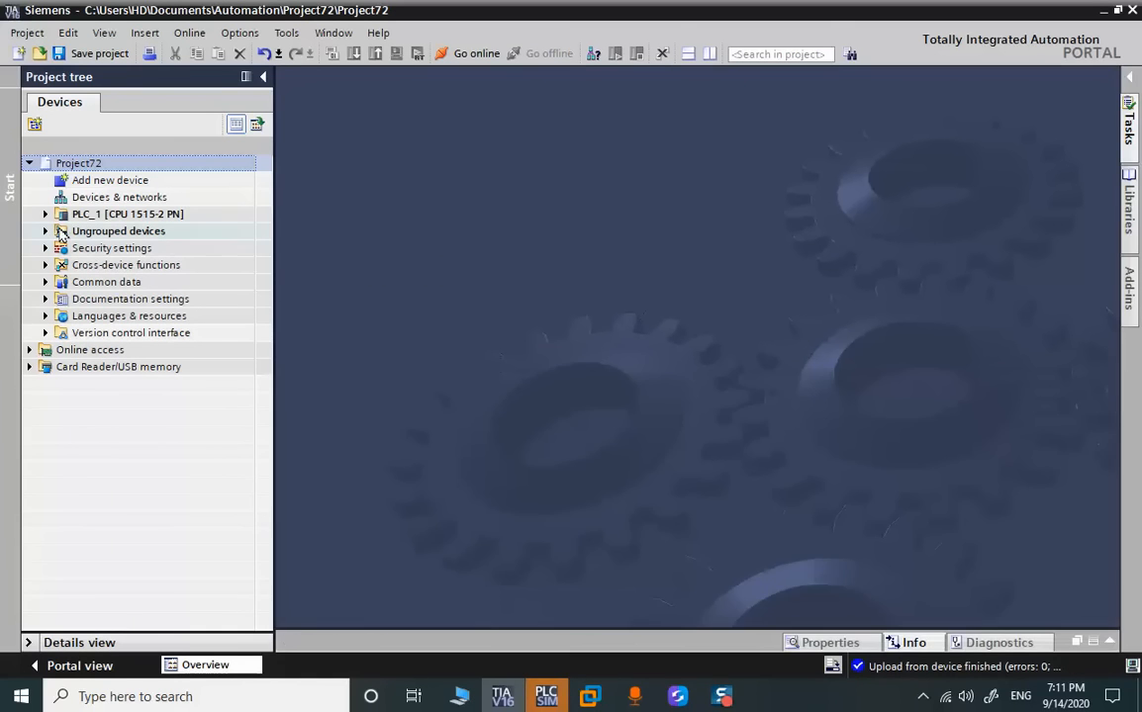
left_click(46, 214)
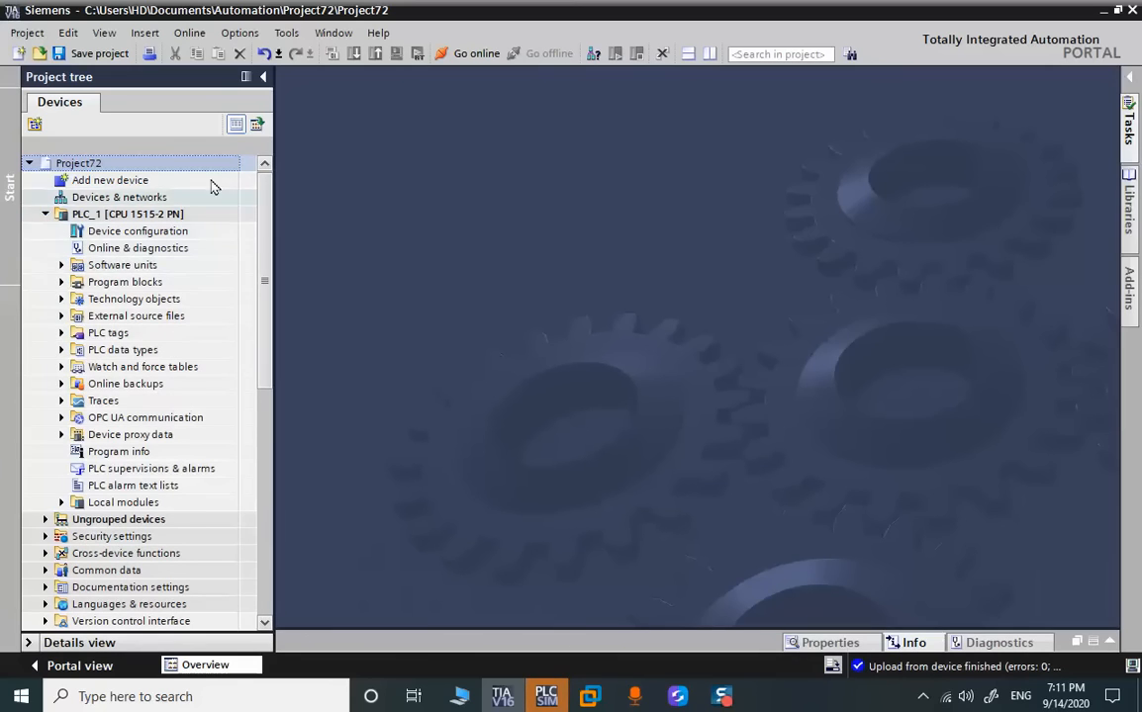
left_click(60, 283)
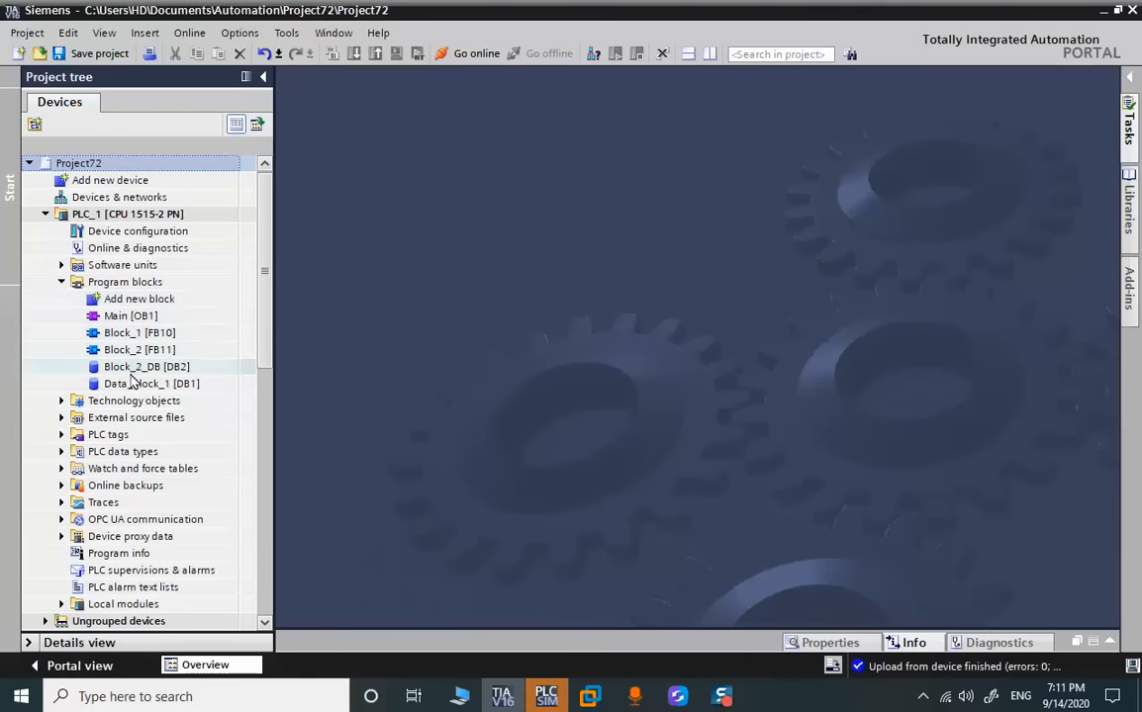
double_click(117, 436)
double_click(119, 451)
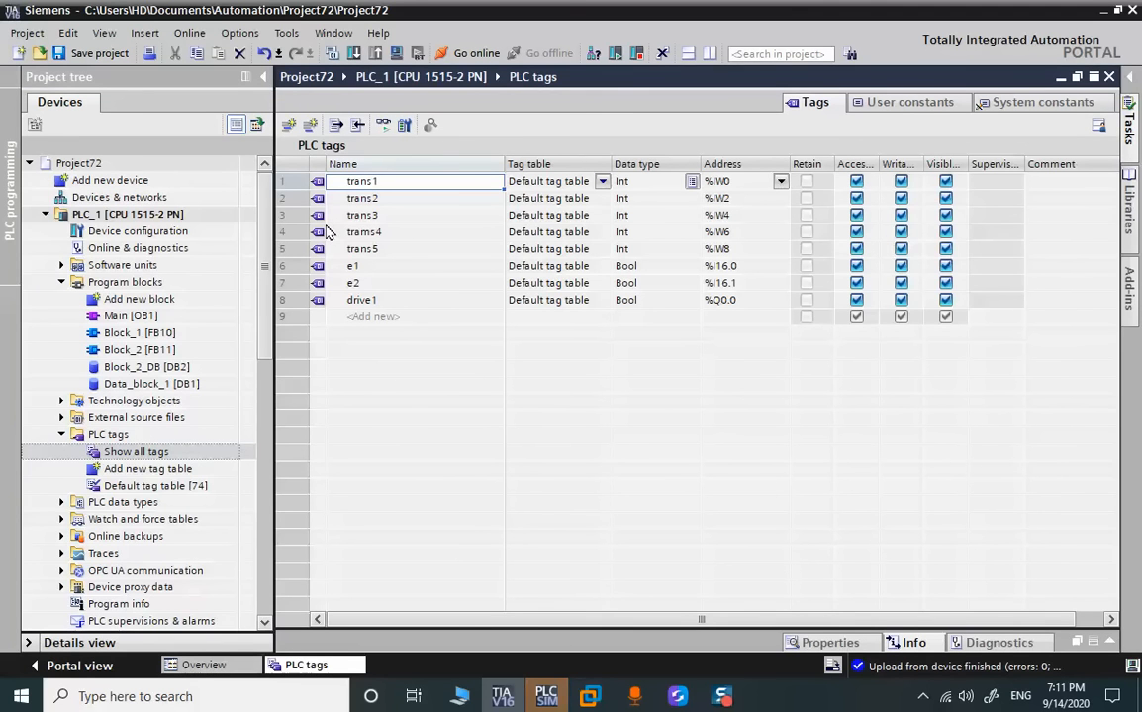
Open the uploaded Main [OB1] and Block_1 [FB10] blocks to check their ladder networks
double_click(158, 316)
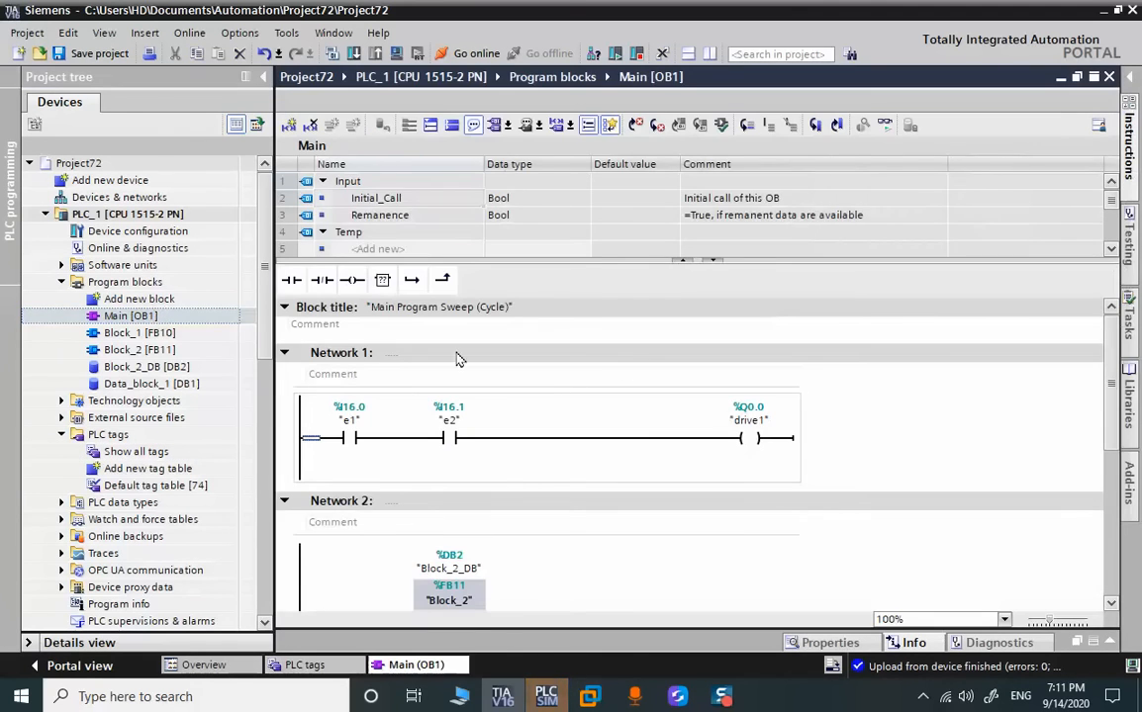
left_click(148, 334)
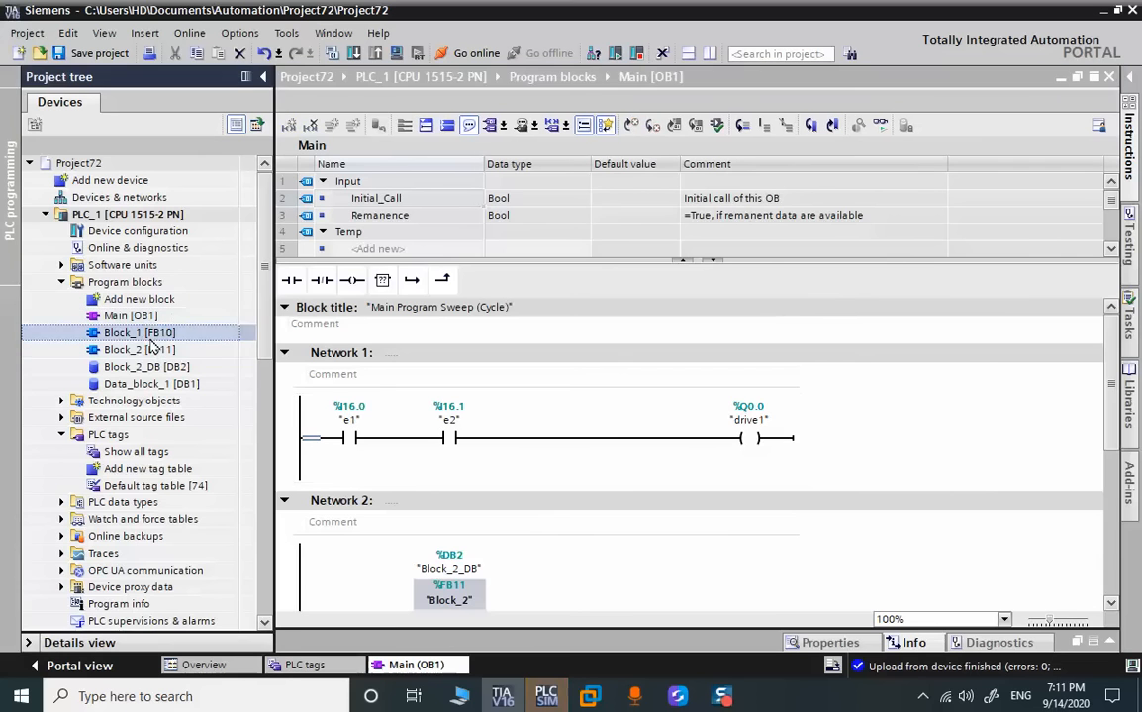
double_click(148, 333)
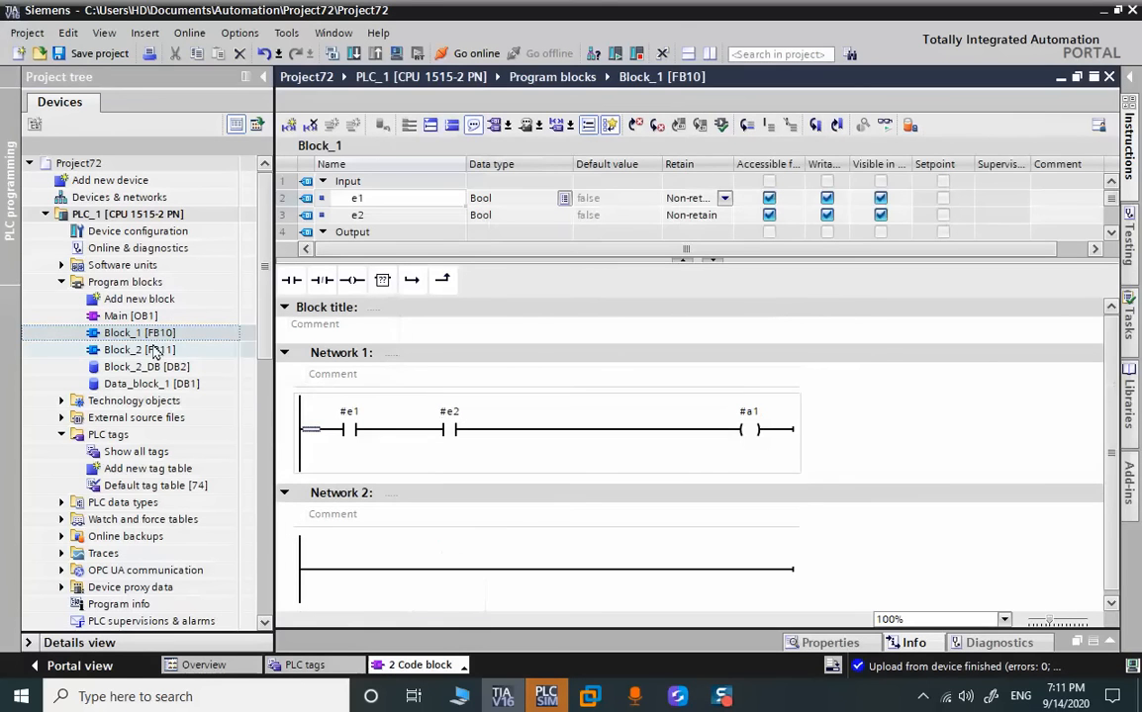
Open Block_2 [FB11] and examine its interface parameters and networks
left_click(149, 351)
double_click(151, 350)
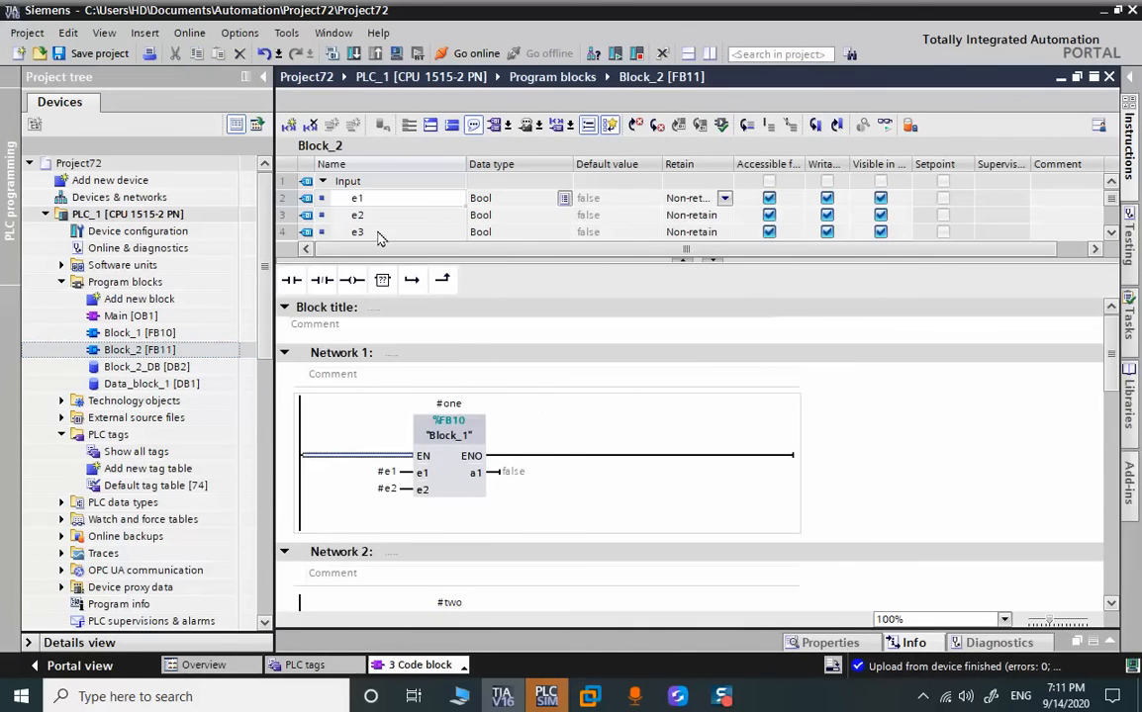
scroll(379, 238, "down", 3)
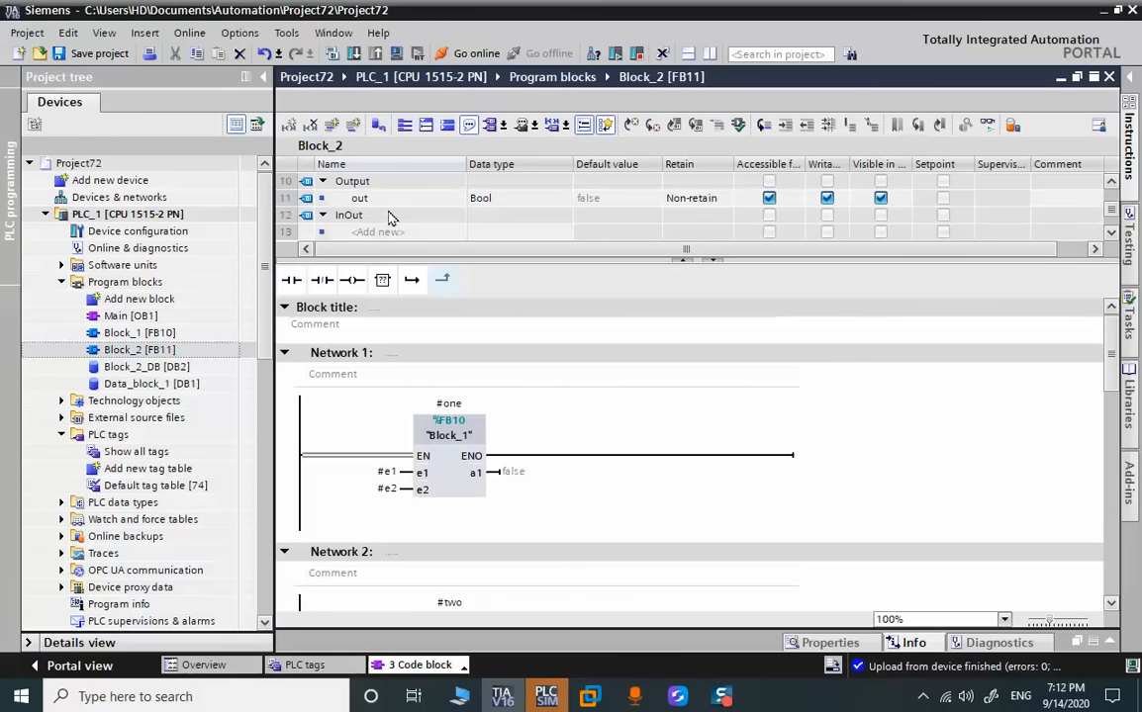
scroll(382, 225, "down", 2)
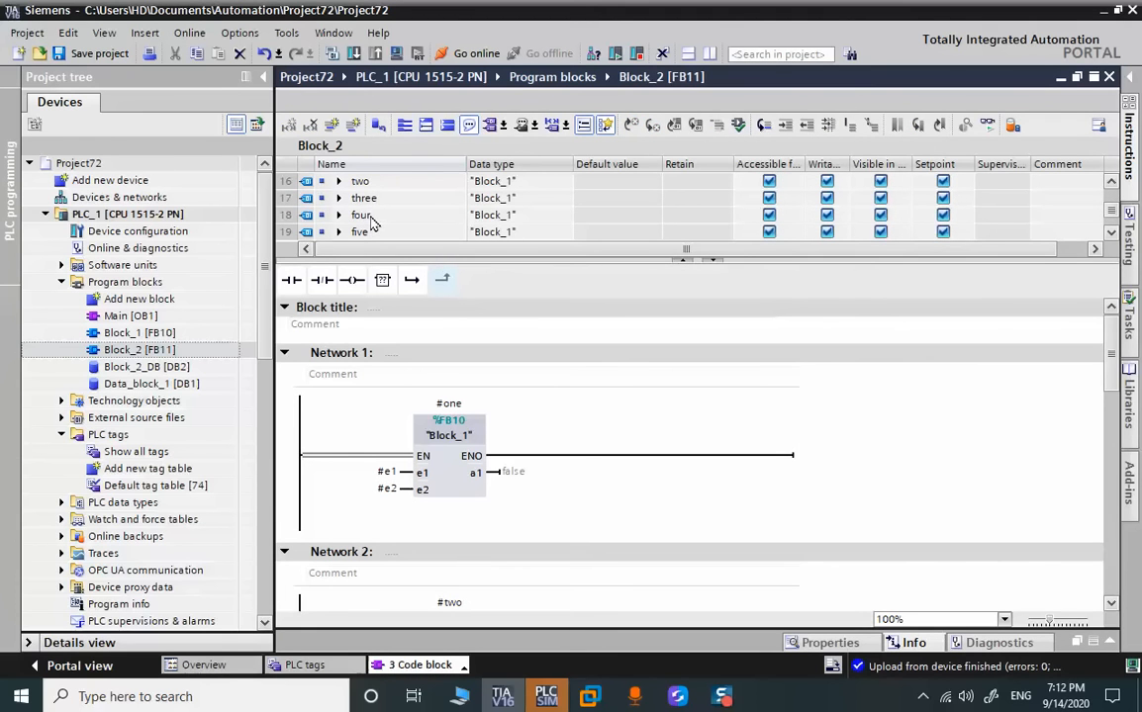
left_click(577, 415)
scroll(579, 408, "down", 3)
scroll(574, 391, "up", 3)
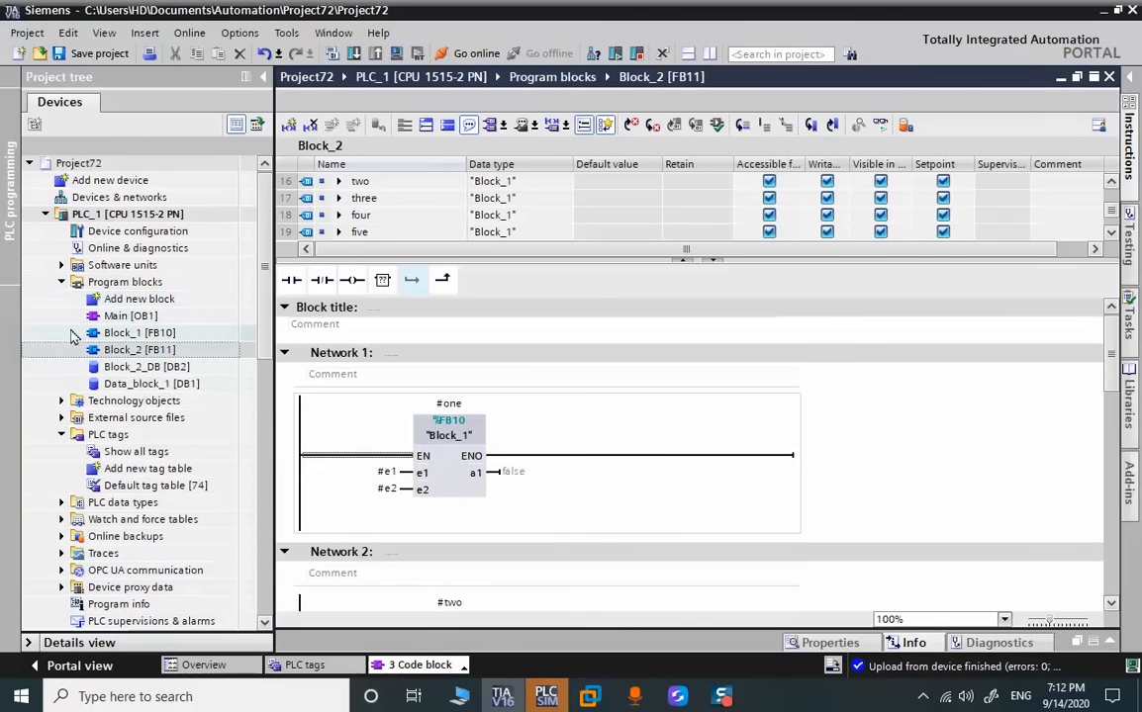
Close all open editors and delete the uploaded PLC_1 [CPU 1515-2 PN] station from Project72
left_click(63, 435)
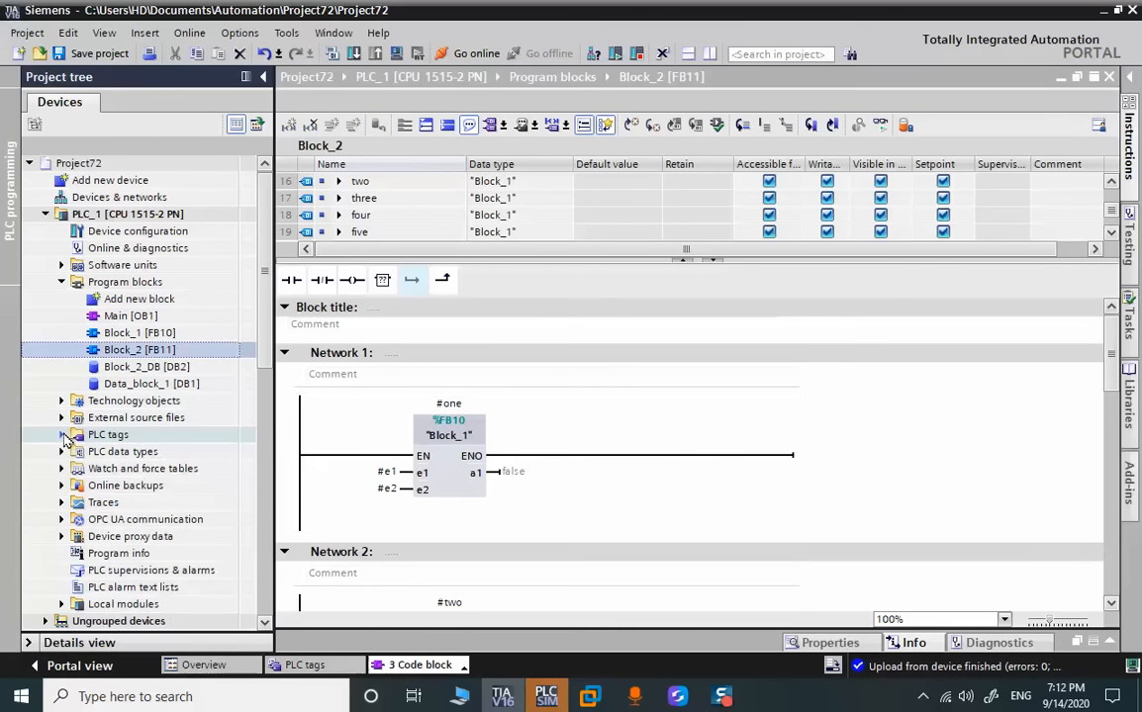
left_click(61, 283)
left_click(46, 215)
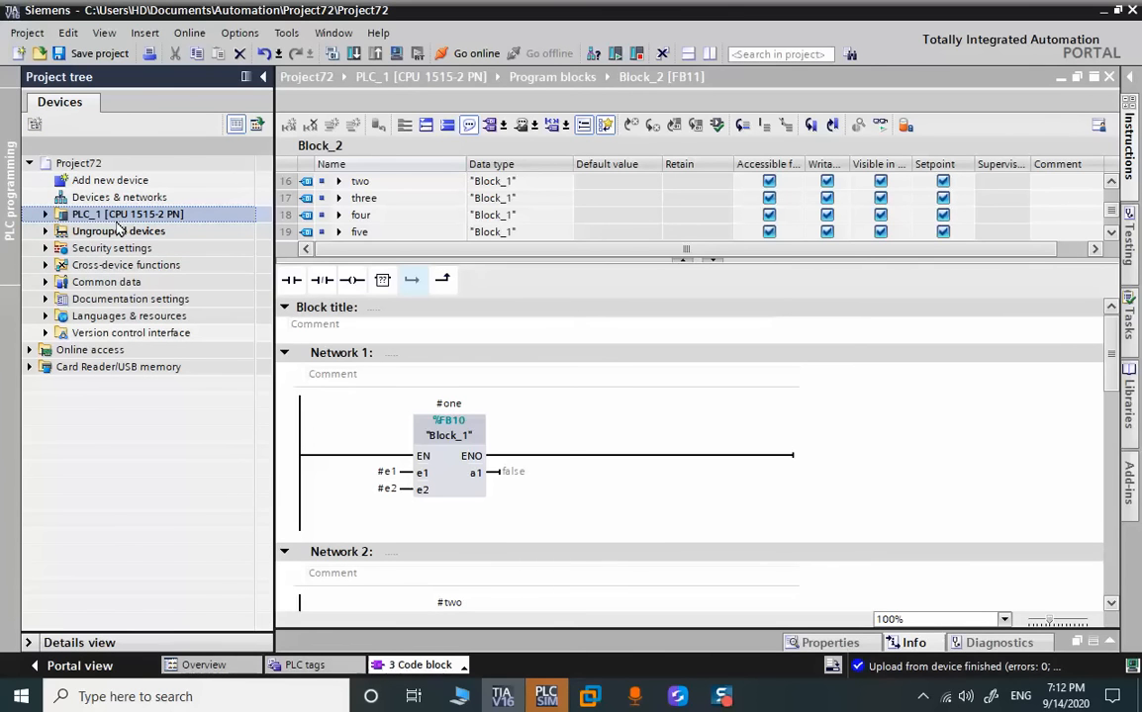
left_click(108, 218)
left_click(1109, 77)
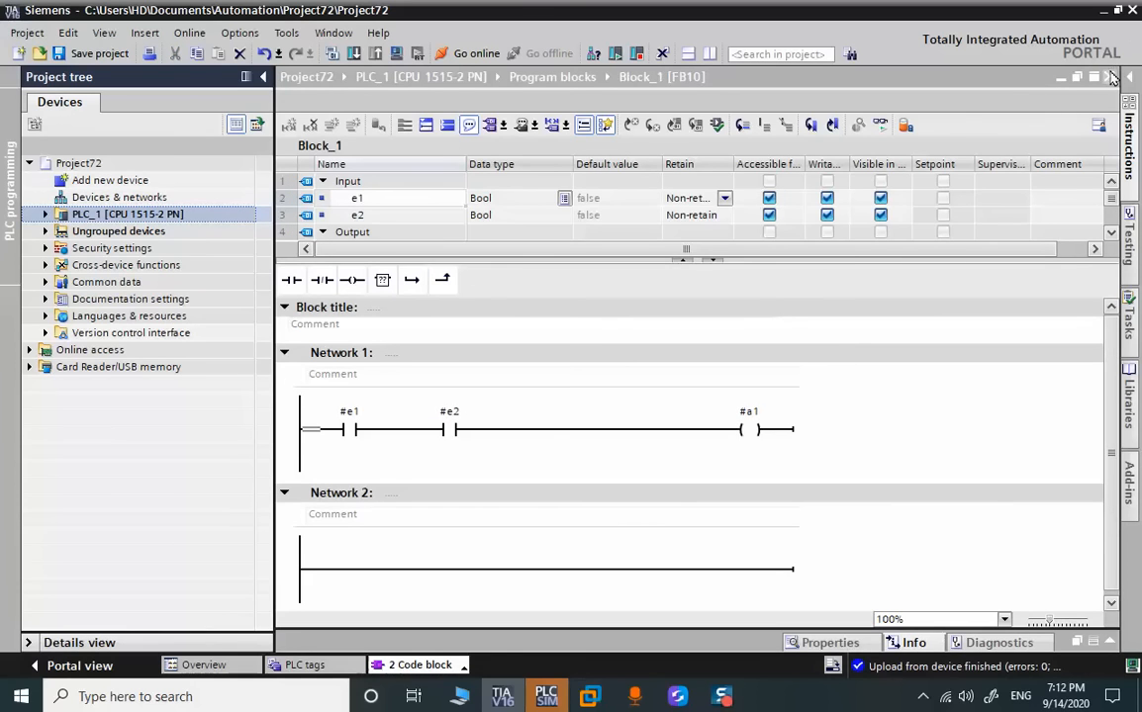
left_click(1109, 77)
left_click(1109, 77)
left_click(1109, 77)
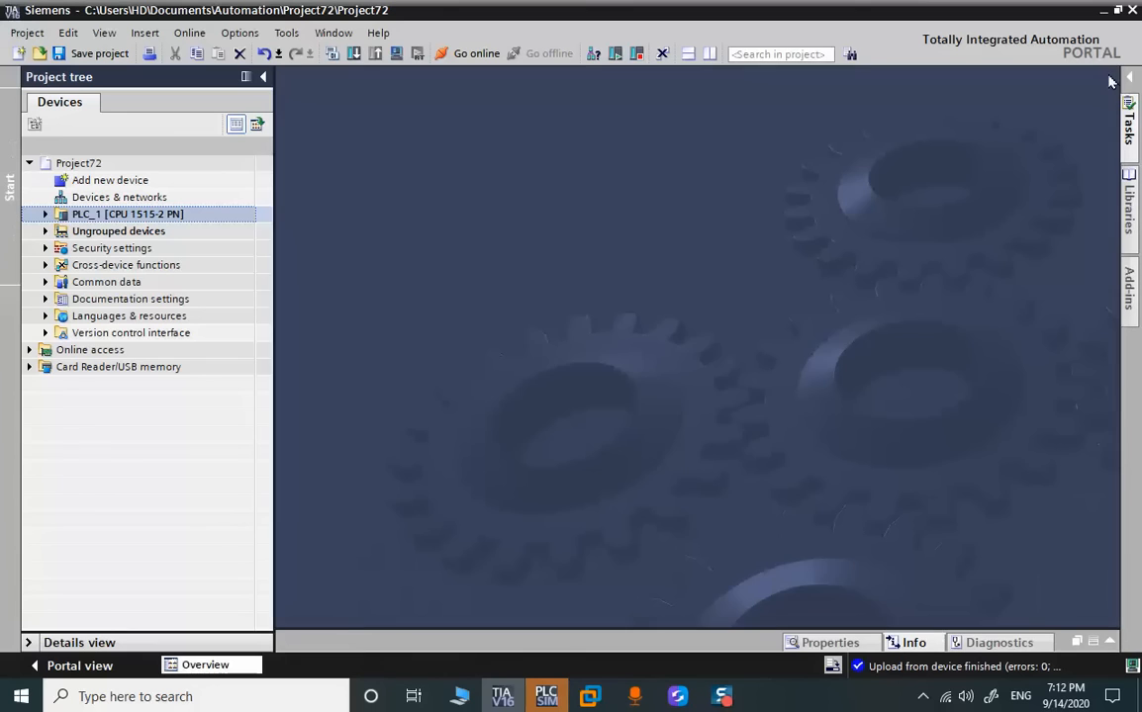
key("Delete")
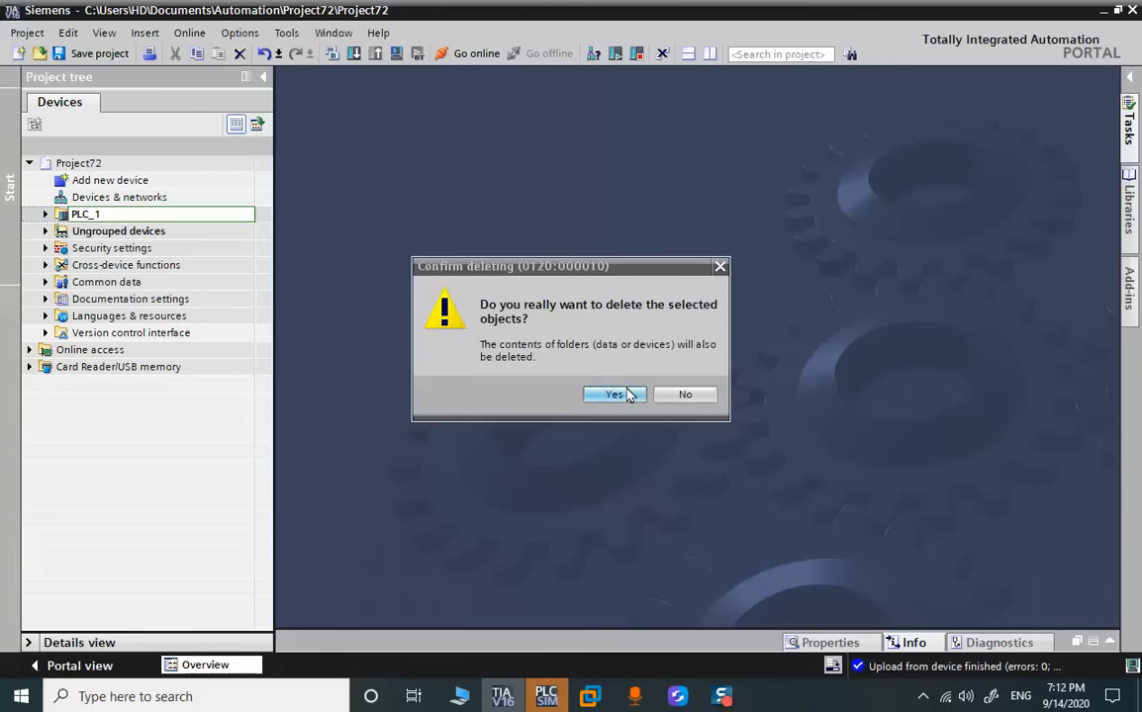
left_click(614, 394)
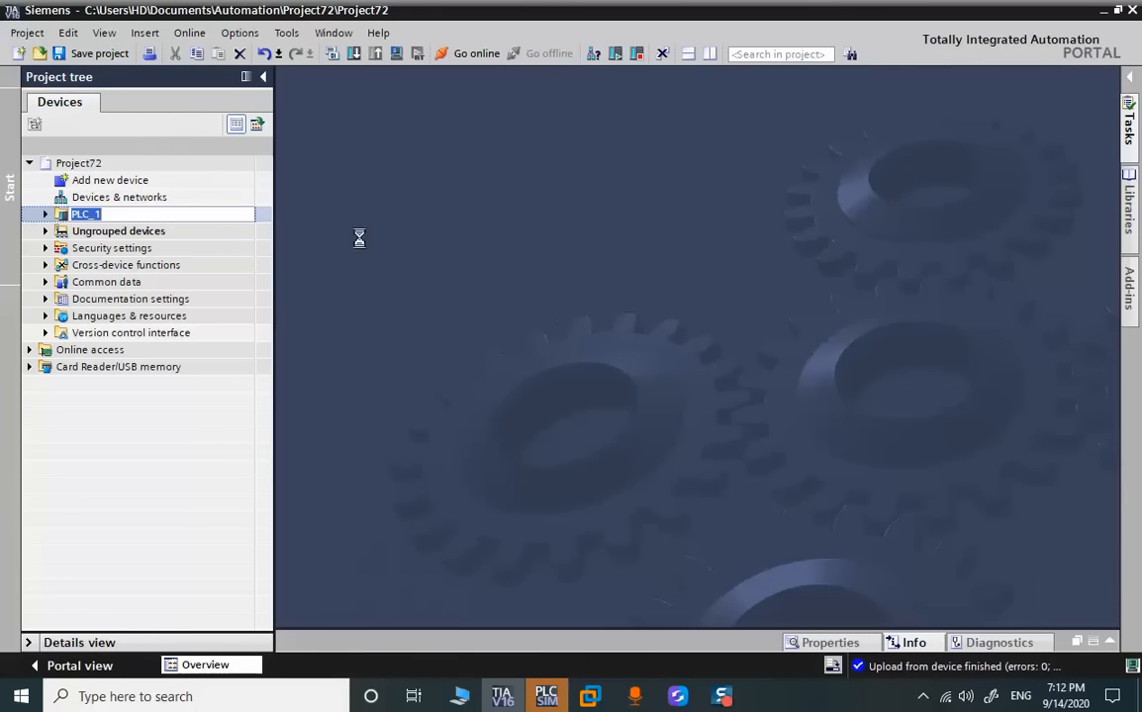
Enable support for simulation during block compilation in Project72's protection properties
right_click(85, 165)
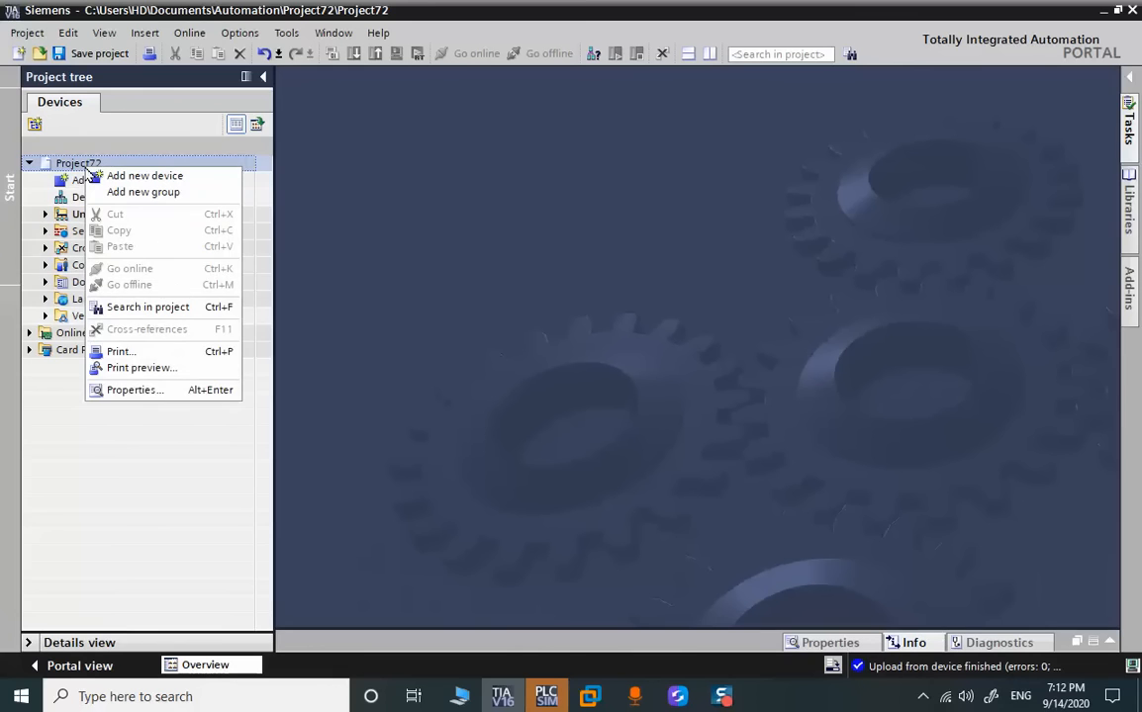
left_click(183, 390)
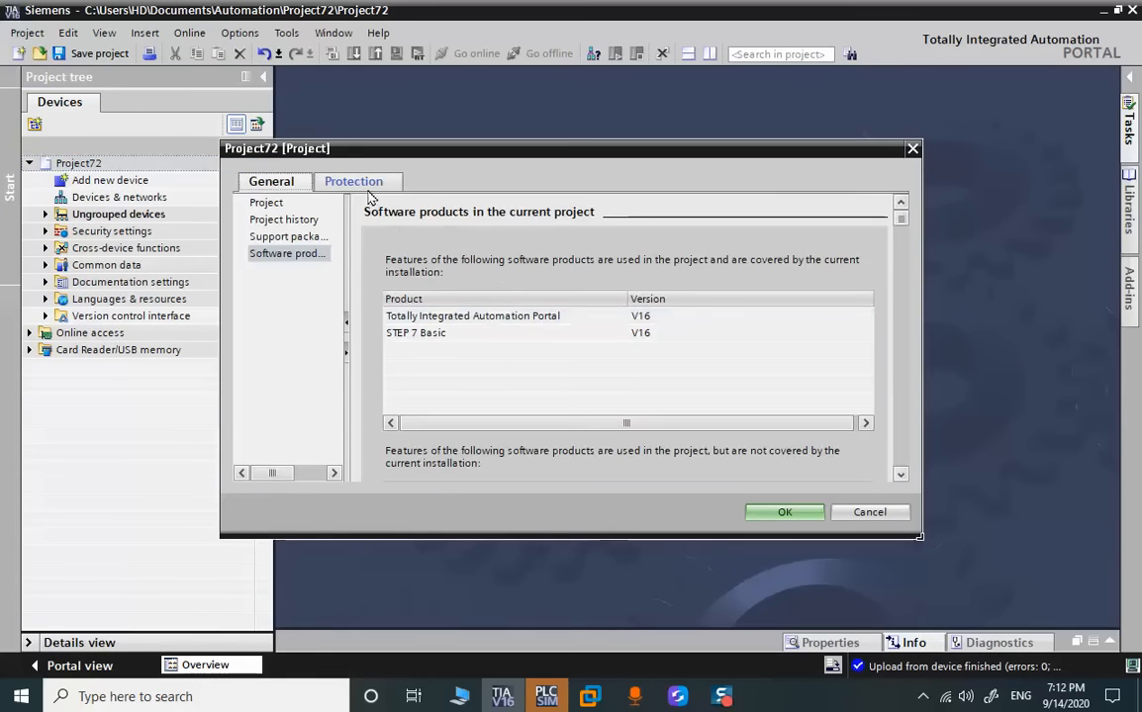
left_click(366, 188)
left_click(450, 270)
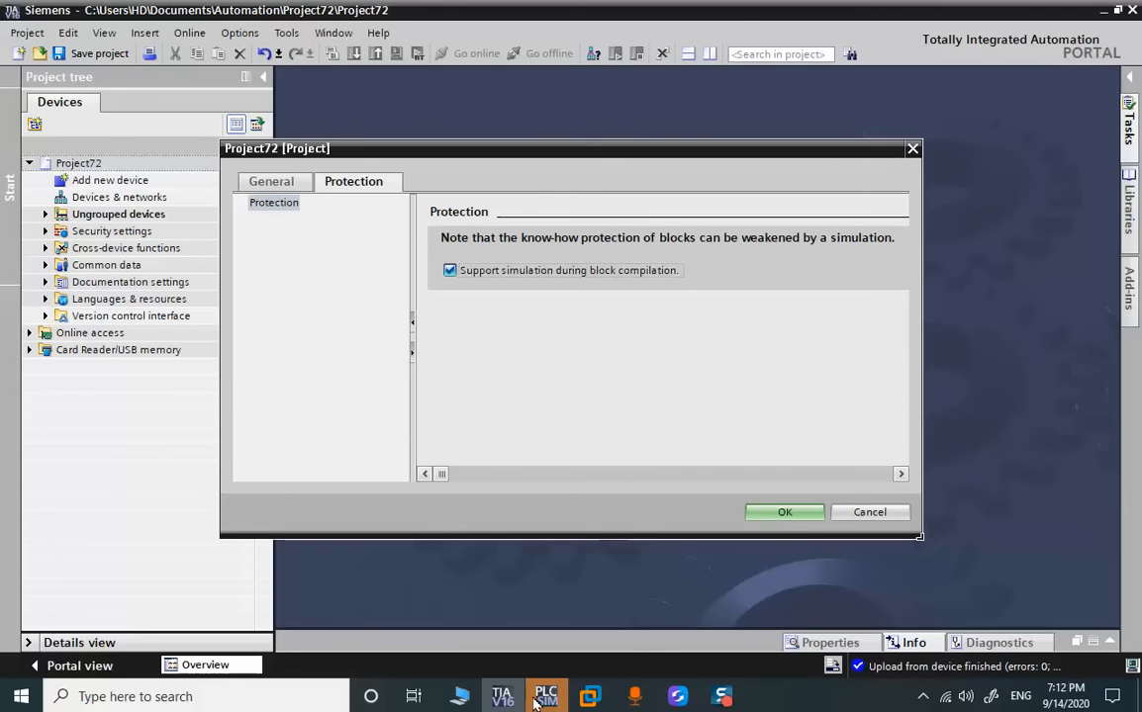
left_click(782, 514)
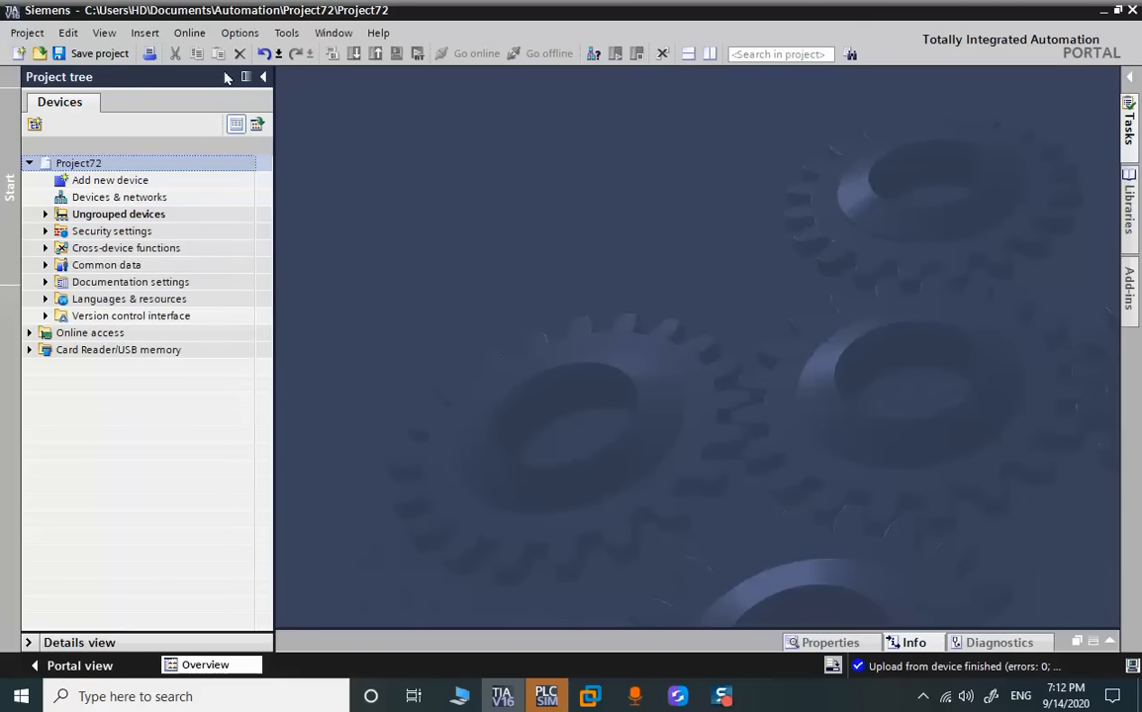
Search the PN/IE interface and upload the S7-1500 CPU at 192.168.0.1 as a new station with hardware and software
left_click(194, 37)
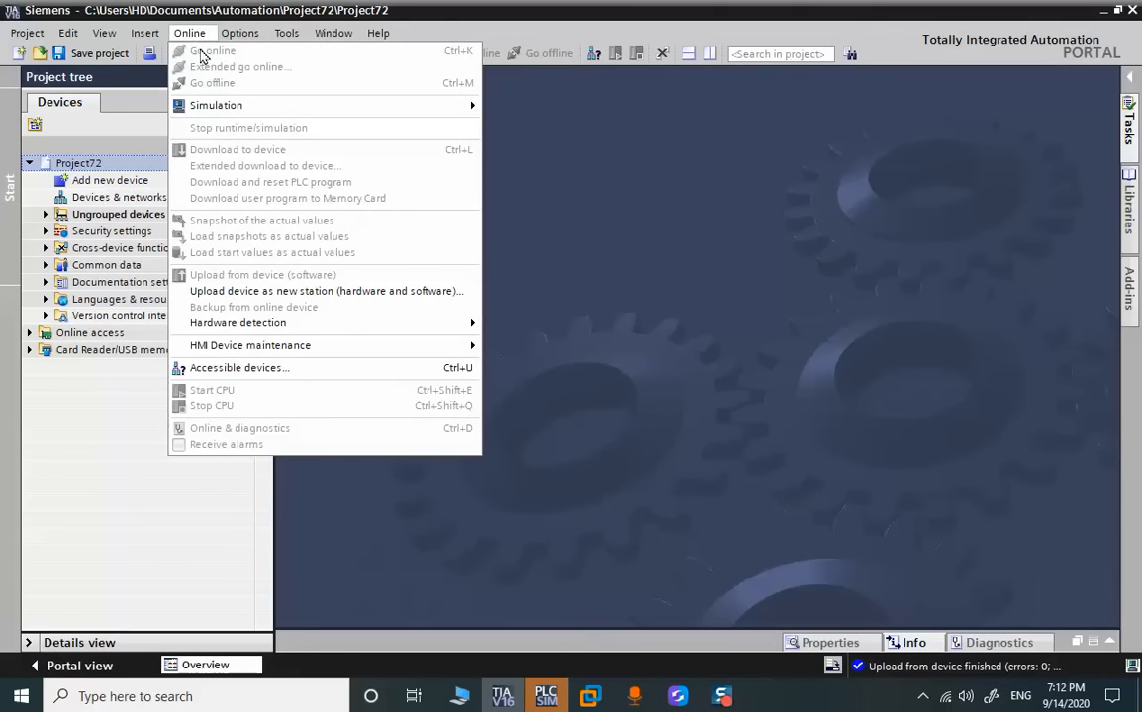
left_click(289, 290)
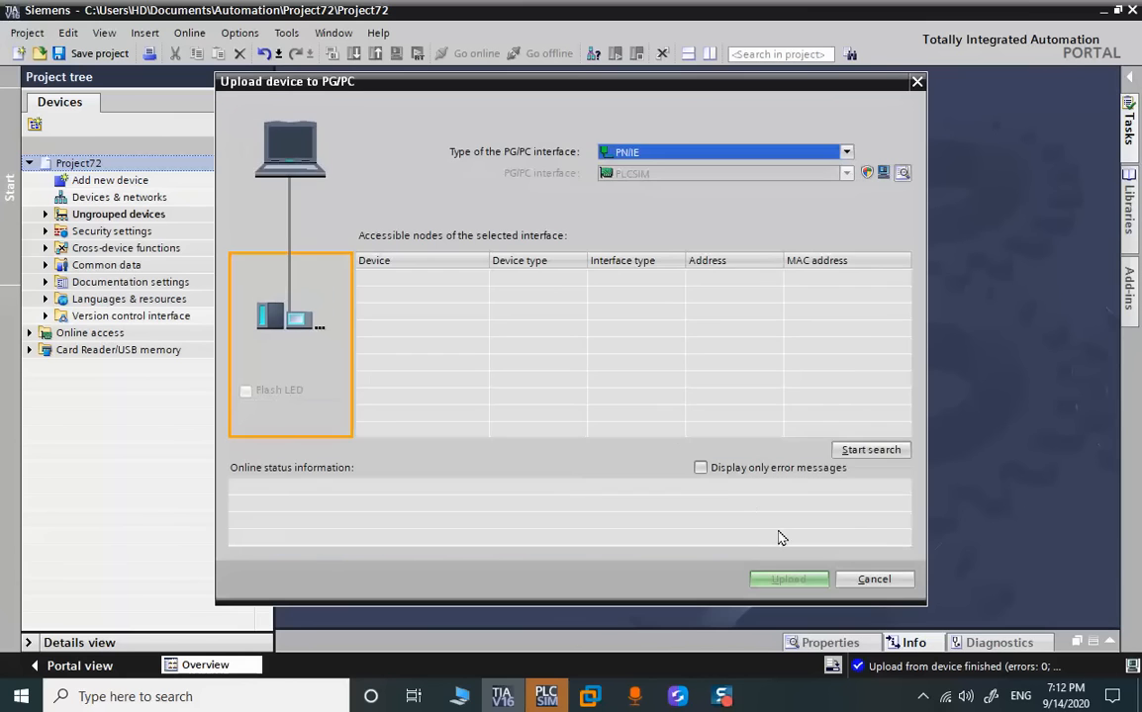
left_click(859, 453)
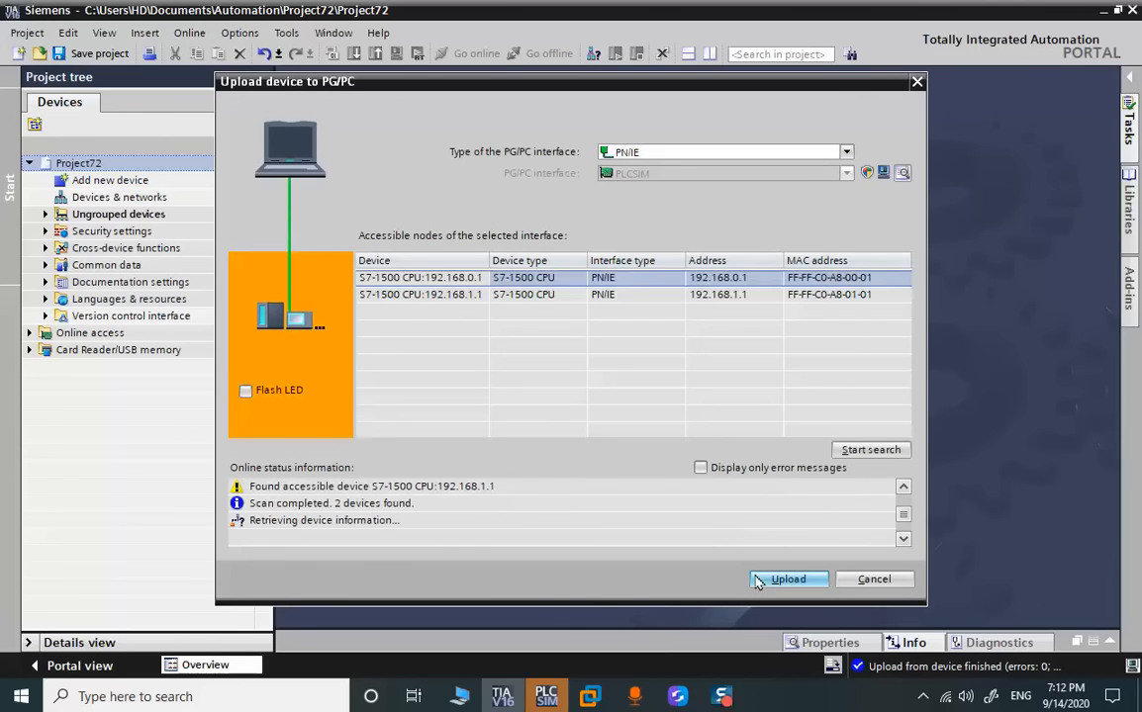
left_click(762, 580)
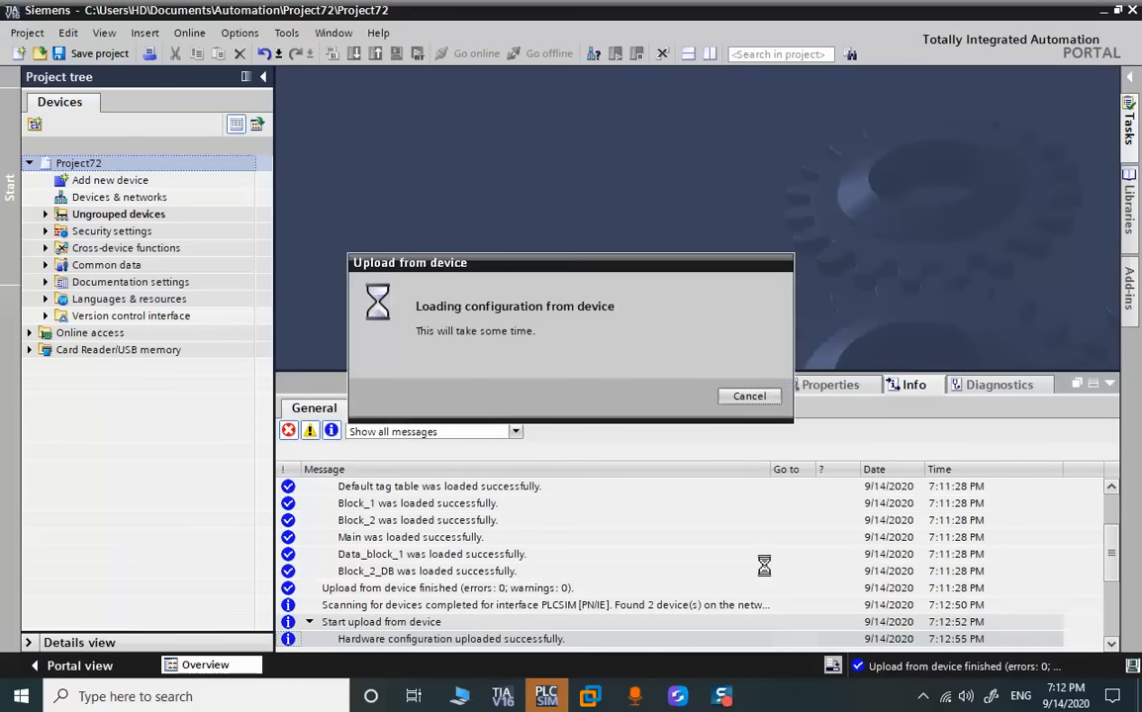
left_click(635, 696)
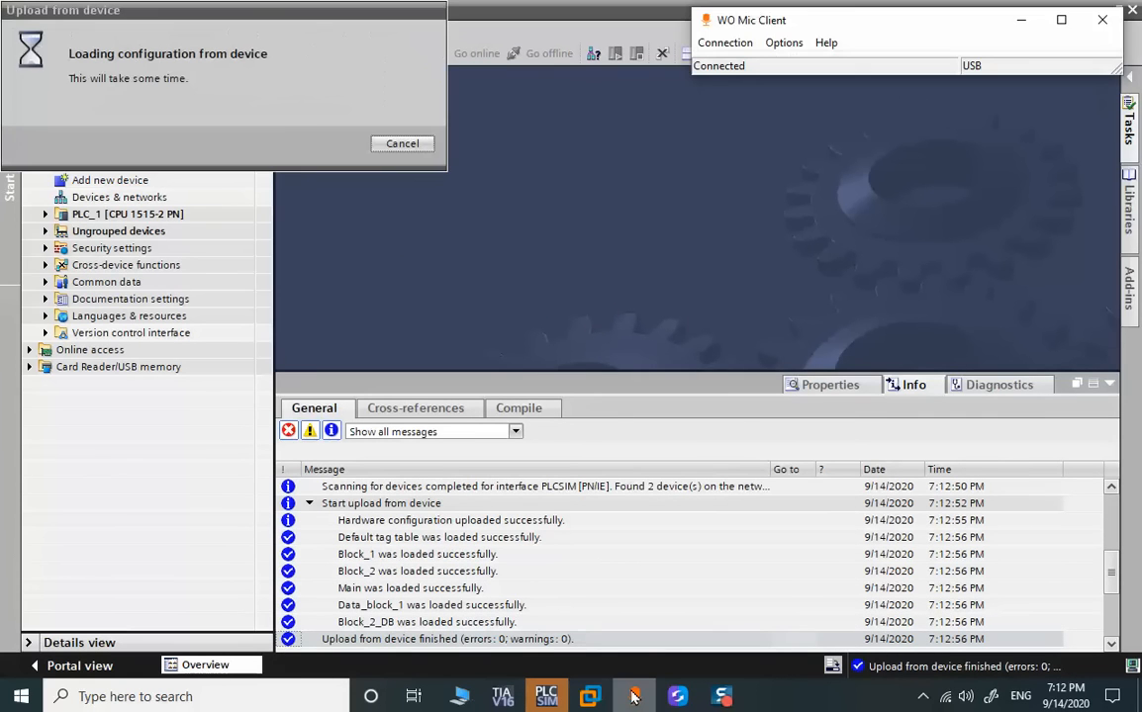
left_click(634, 697)
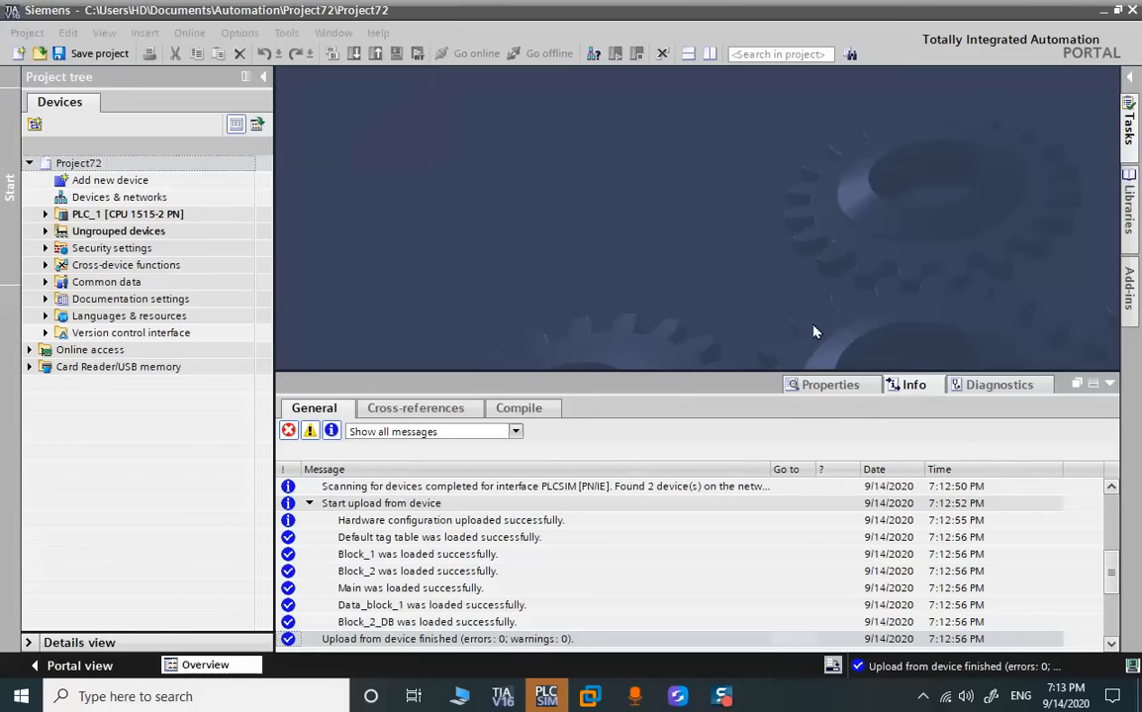
Open the device configuration of the newly uploaded PLC_1 and go online with the CPU
left_click(1107, 384)
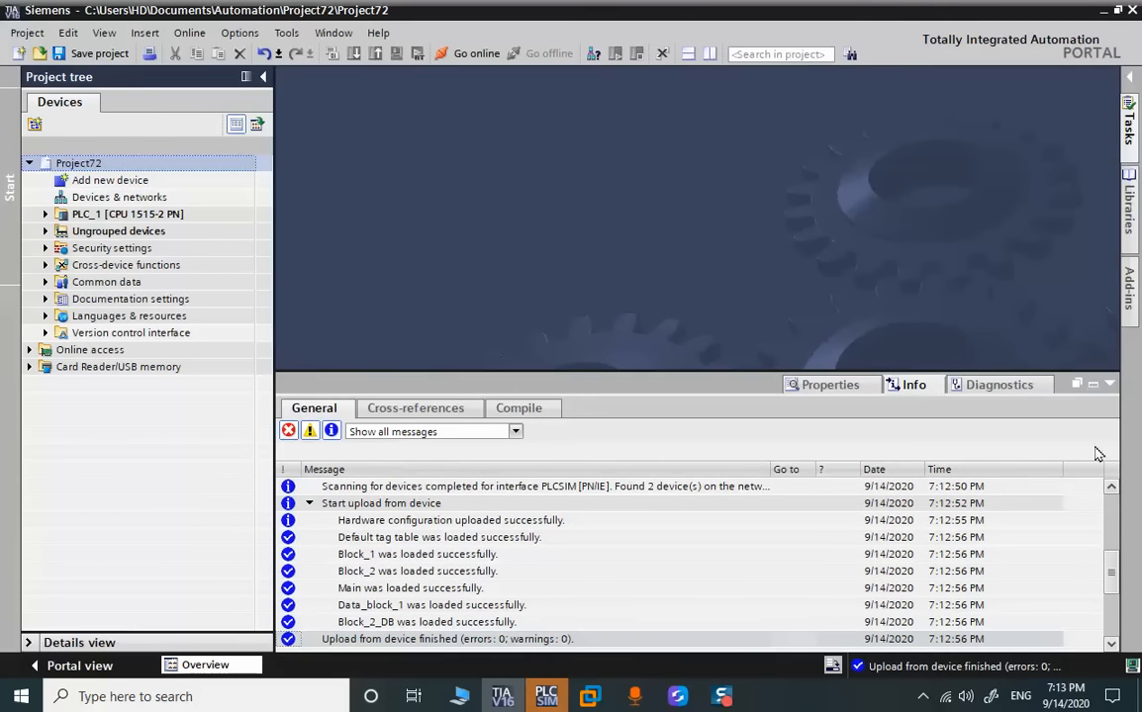
left_click(1111, 384)
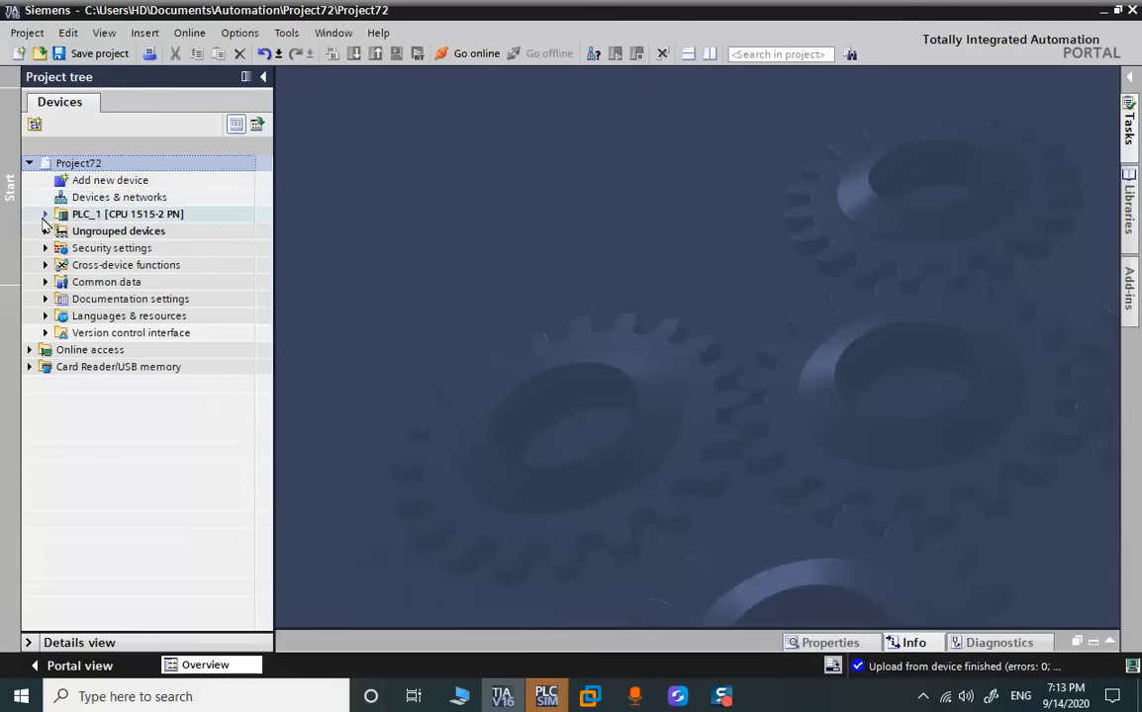
left_click(45, 215)
double_click(98, 231)
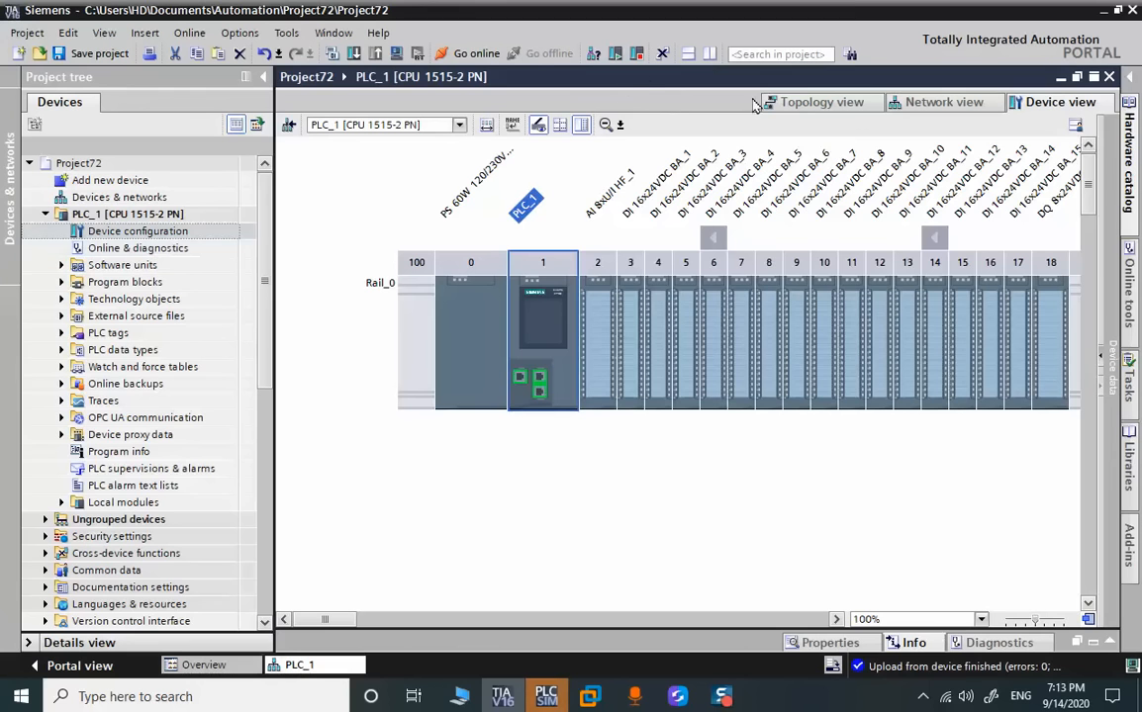
left_click(473, 54)
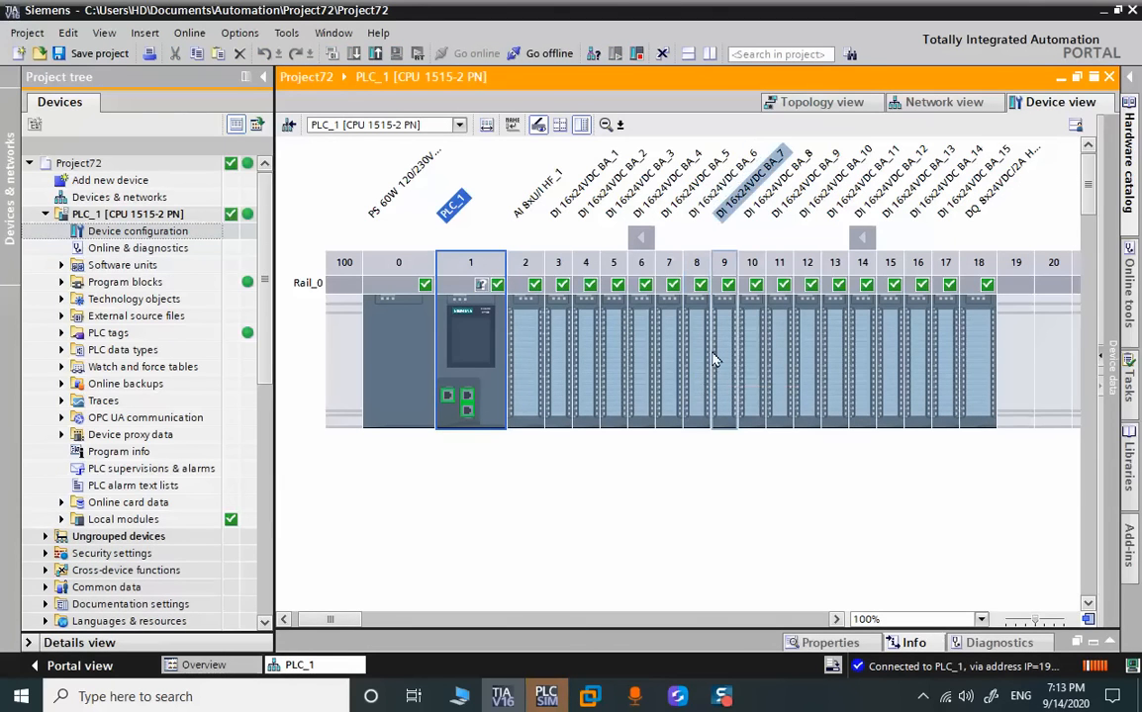
Examine the tags assigned to the AI 8xU/I HF_1 module in slot 2 of the online device view
left_click(621, 126)
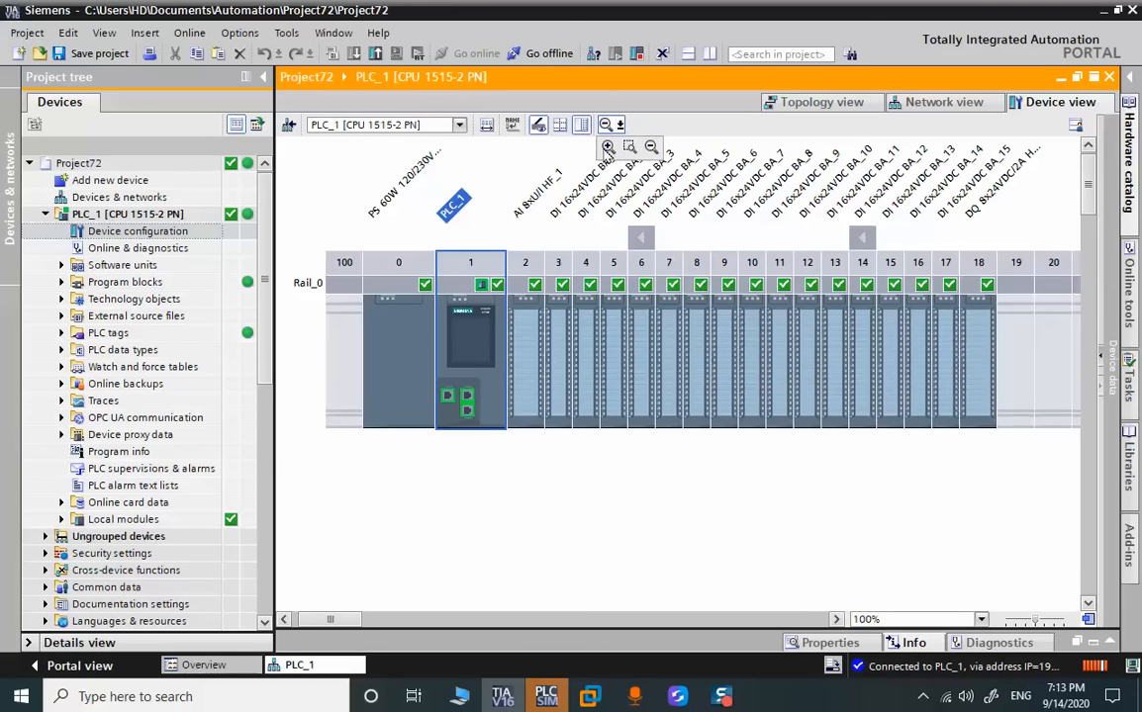
left_click(607, 148)
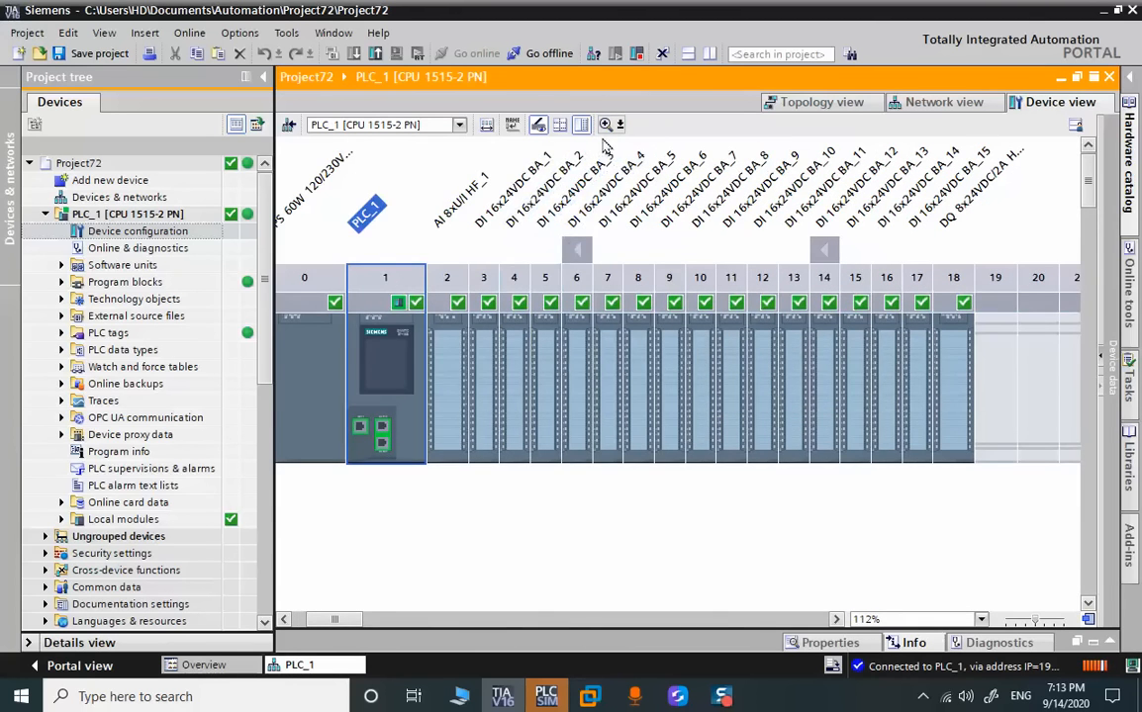
left_click(606, 125)
left_click(605, 125)
left_click(605, 124)
left_click(605, 125)
left_click(606, 124)
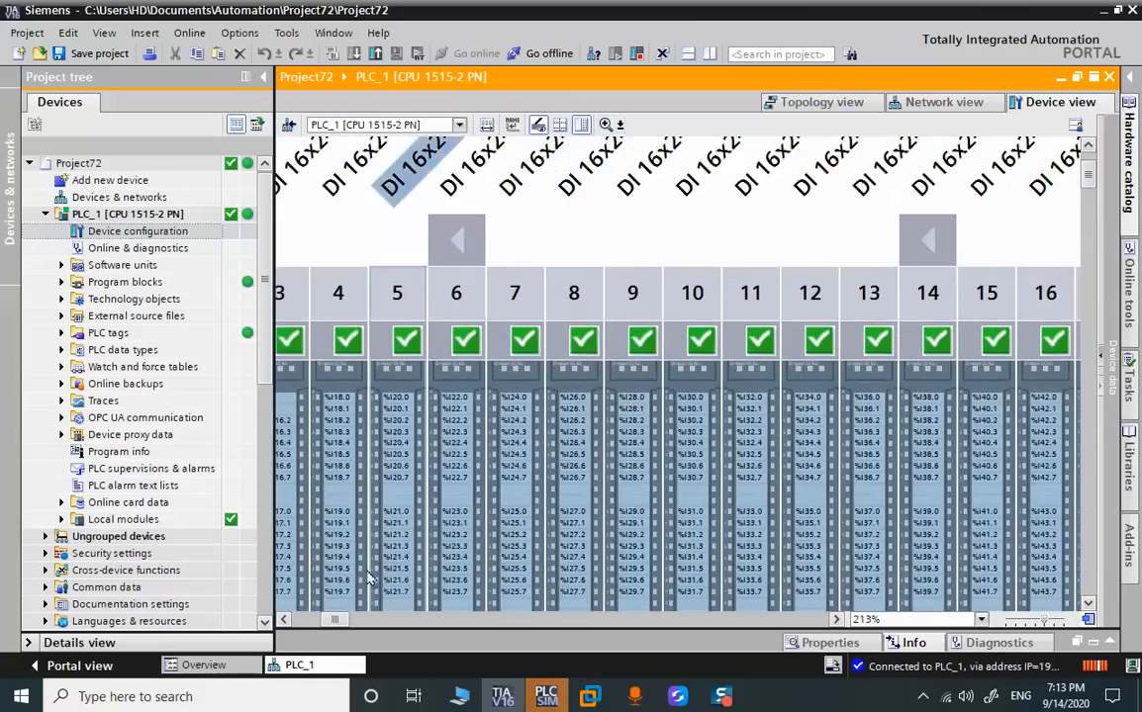
mouse_move(325, 621)
left_mouse_down()
mouse_move(300, 622)
mouse_move(319, 623)
left_mouse_up()
left_click(757, 427)
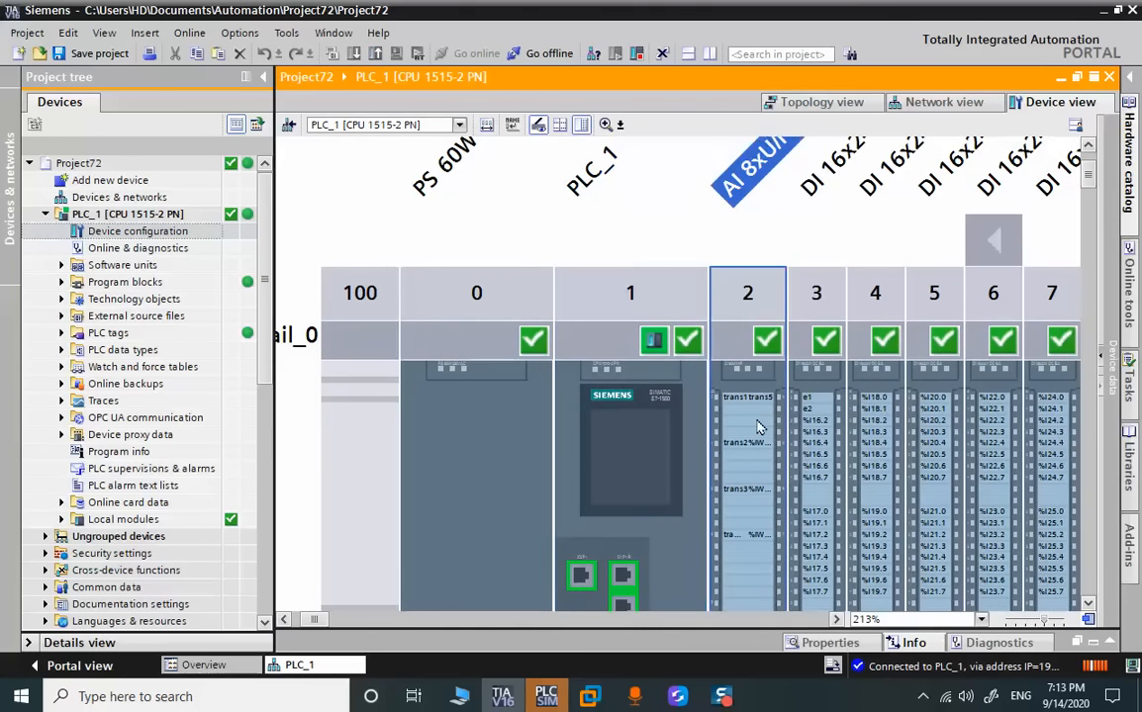
Examine the IO tags in the properties of the AI 8xU/I HF_1 module in slot 2
right_click(758, 428)
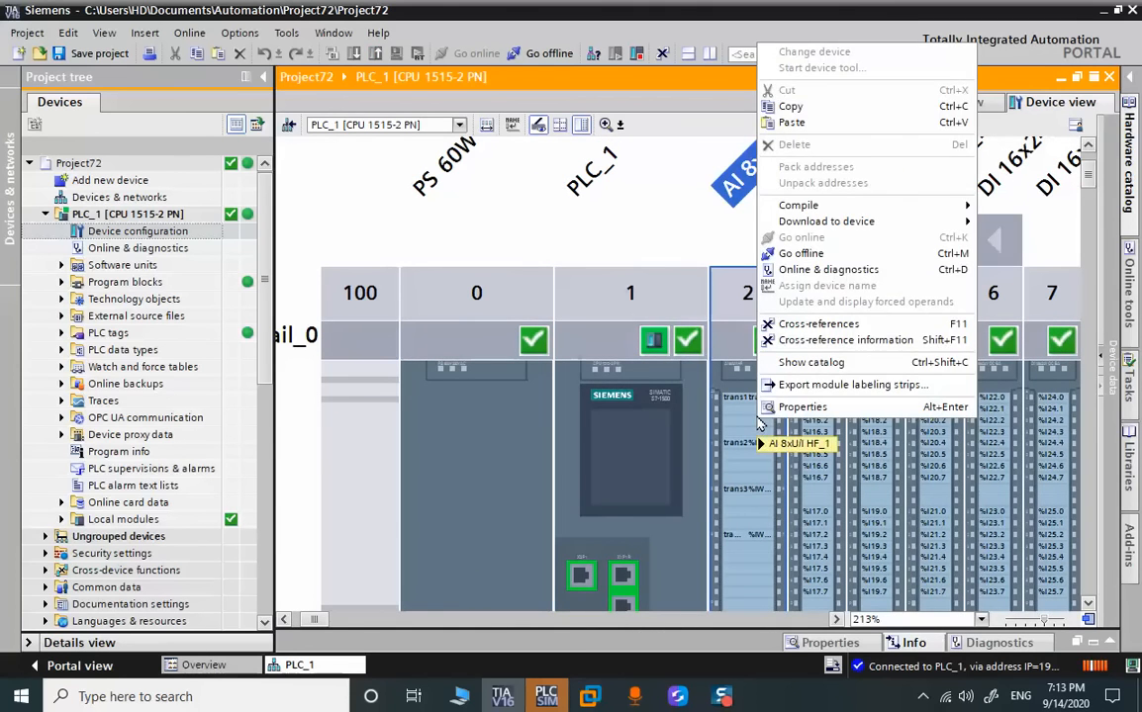
left_click(801, 406)
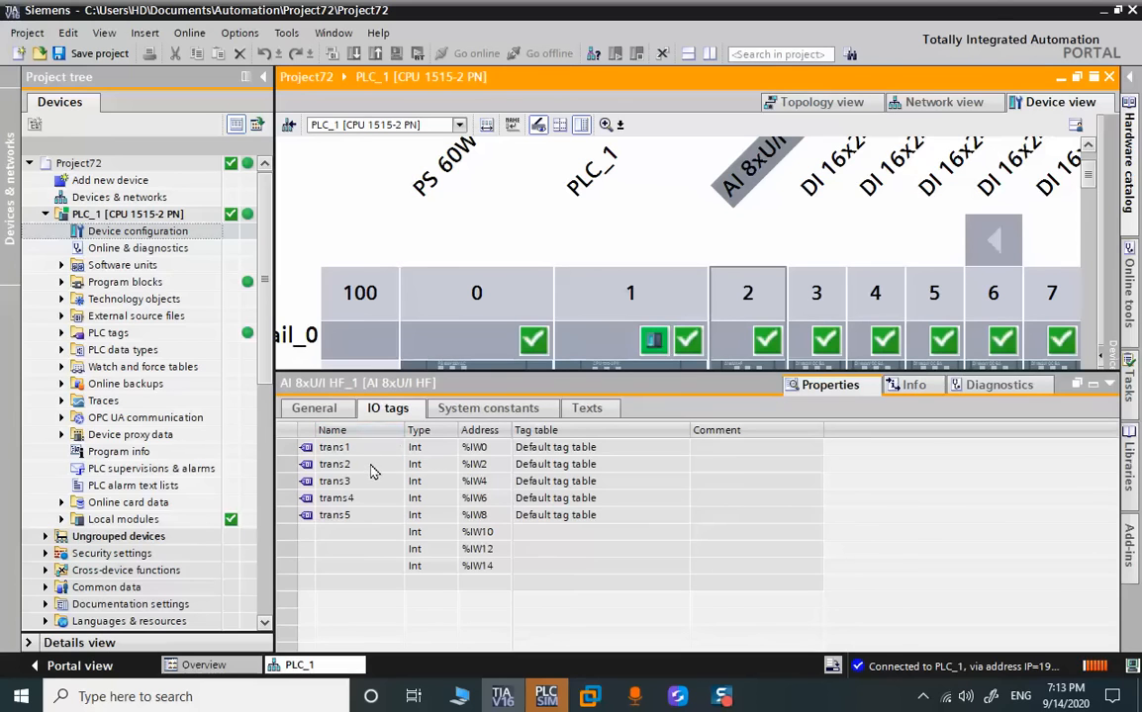
left_click(1106, 386)
Review the complete list of PLC_1's PLC tags, including names, data types and addresses, and close it
double_click(113, 335)
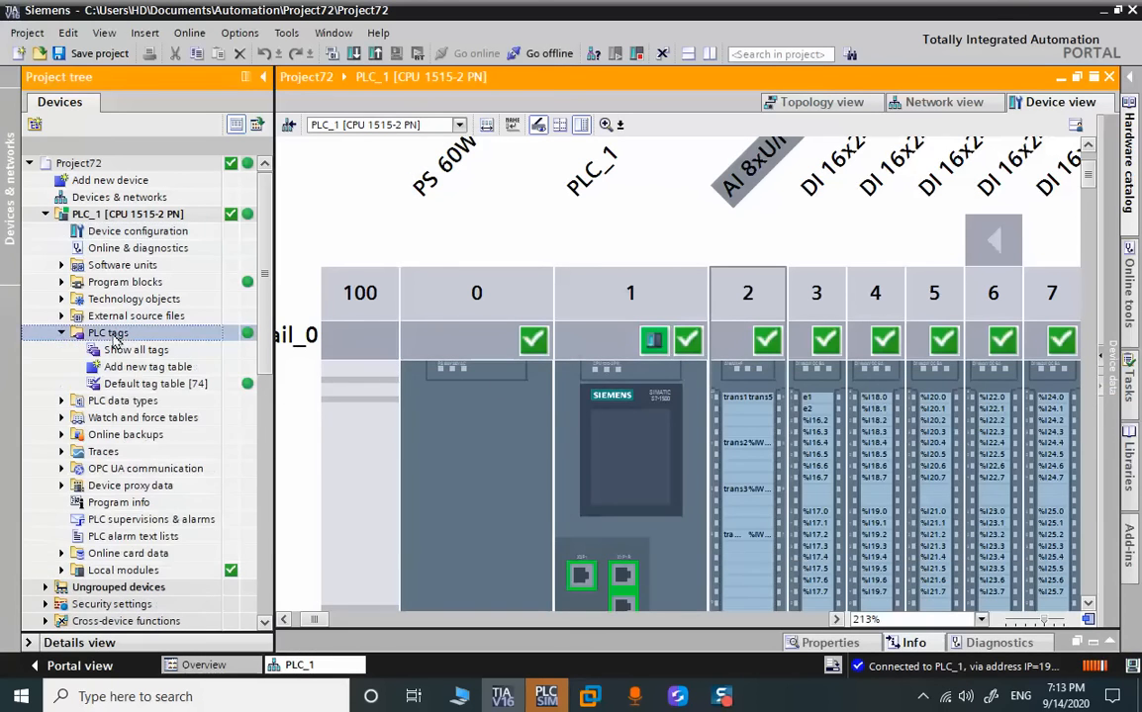
double_click(112, 350)
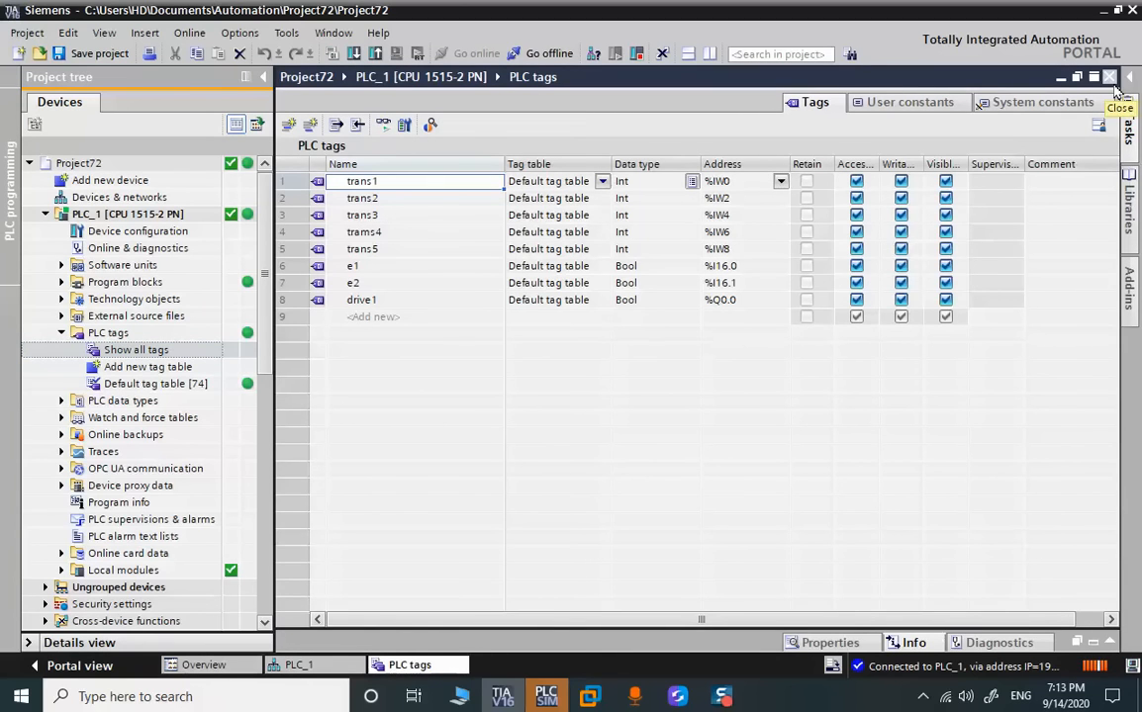
left_click(1110, 78)
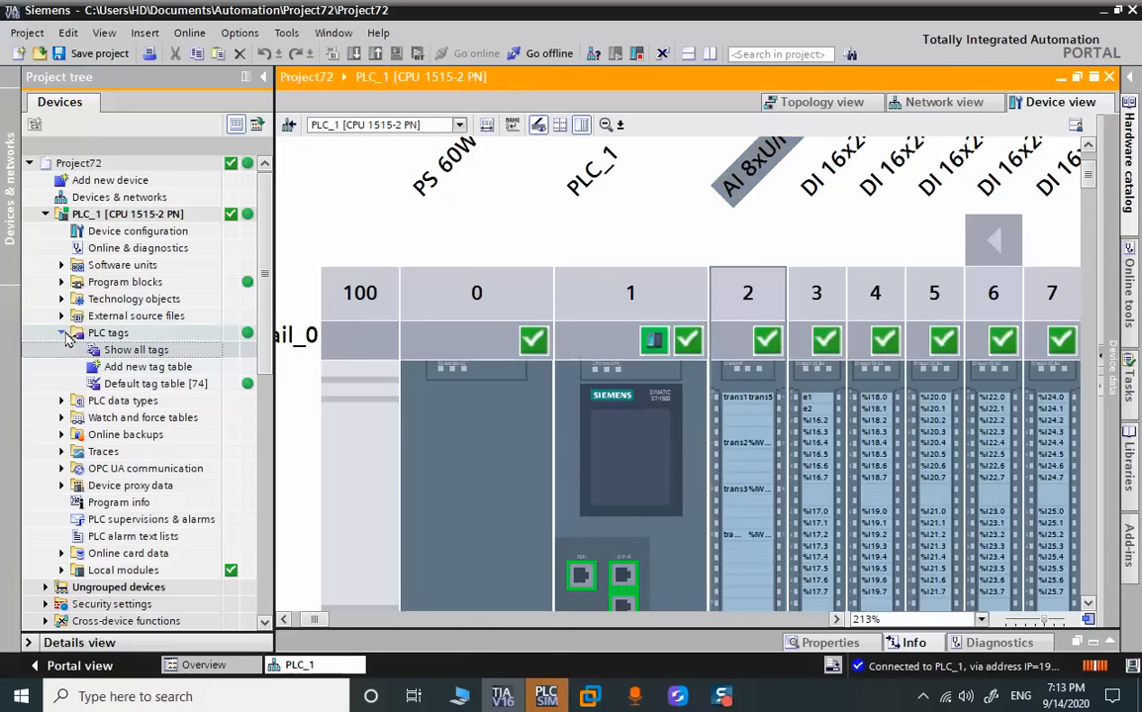
left_click(61, 333)
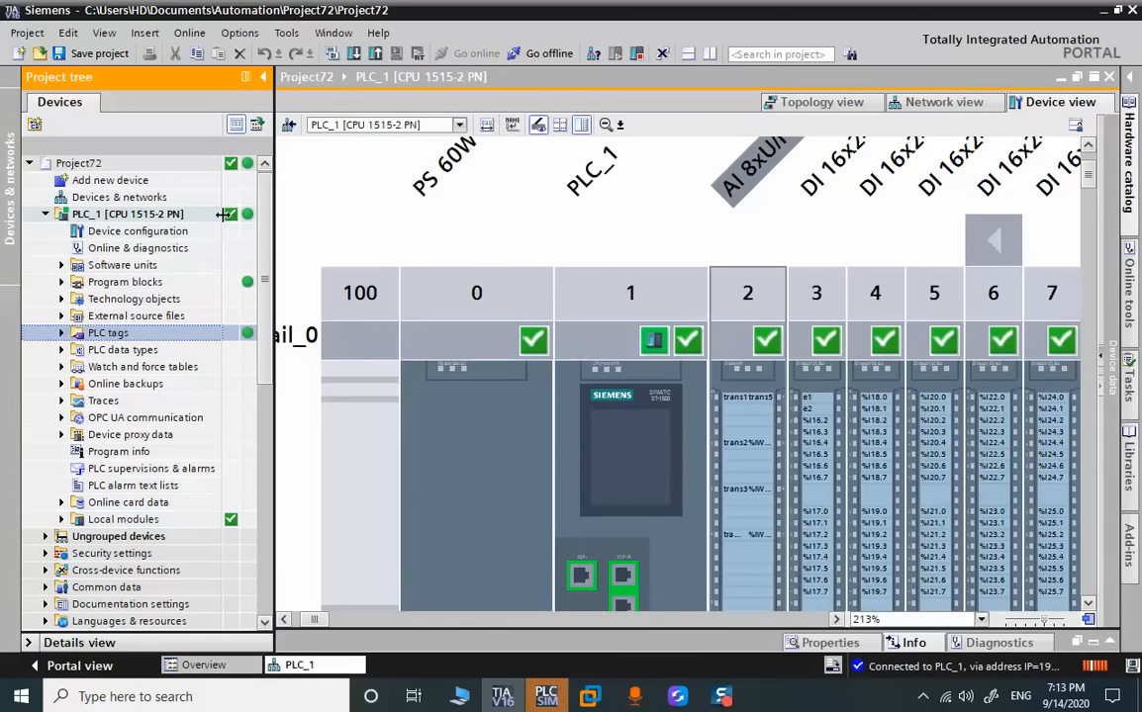
Go offline from PLC_1 and close its device configuration
left_click(46, 215)
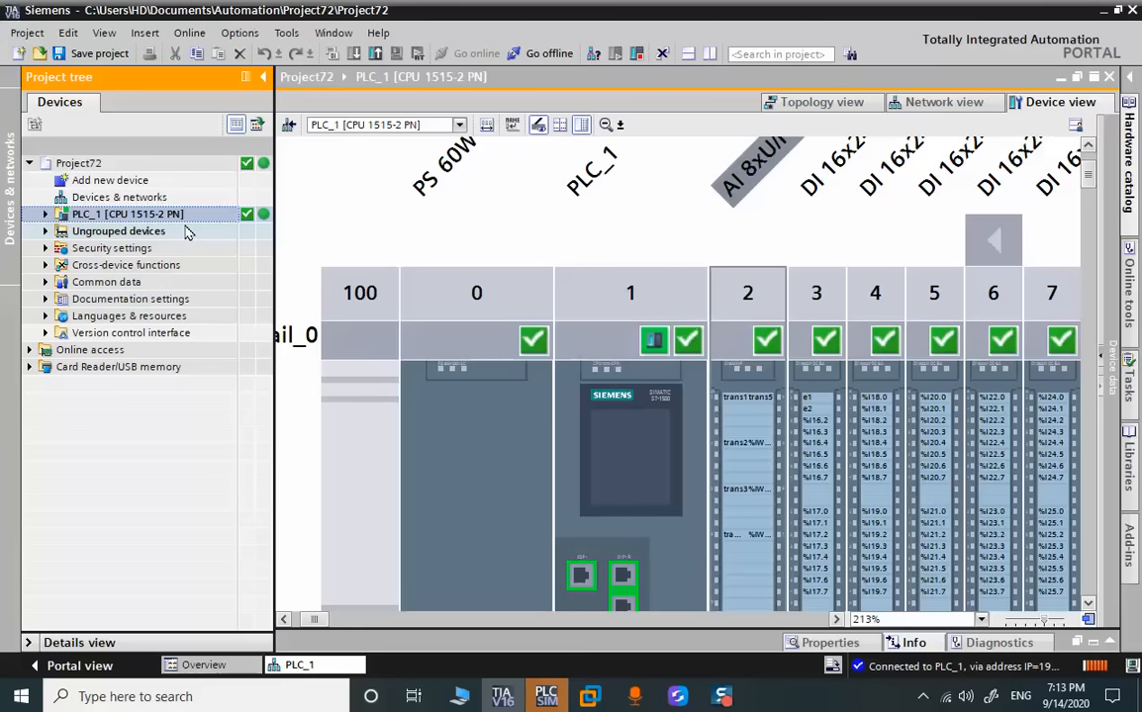
left_click(535, 54)
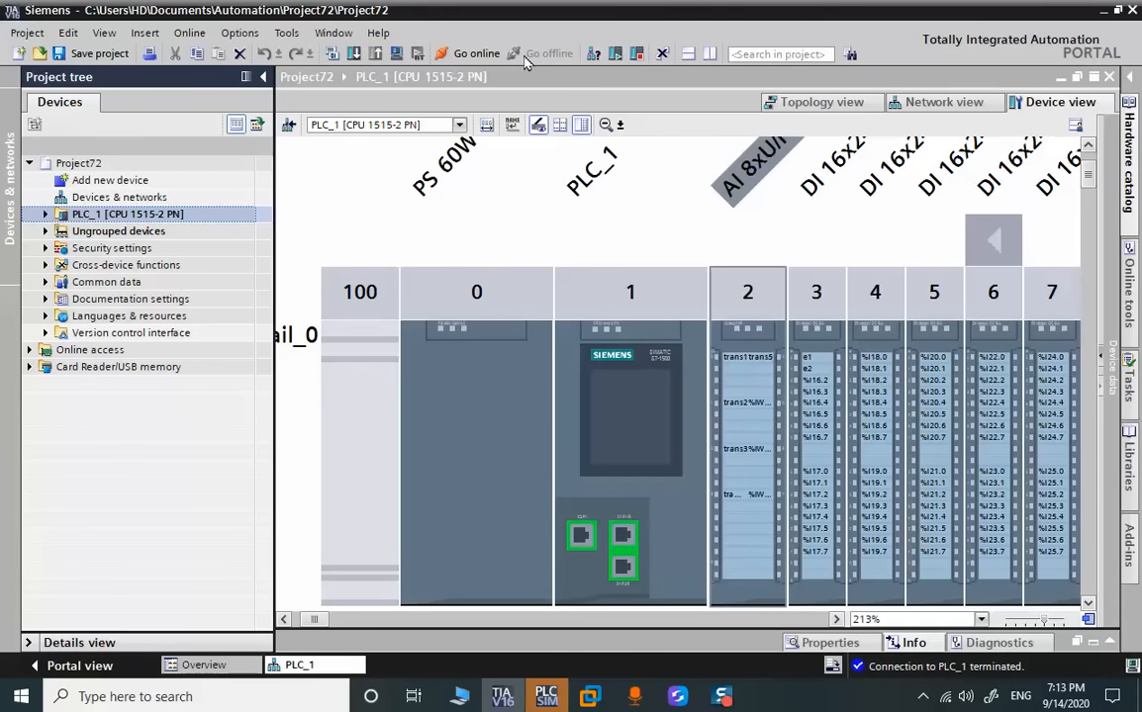
left_click(1109, 76)
Compile PLC_1's hardware and software (only changes)
right_click(115, 215)
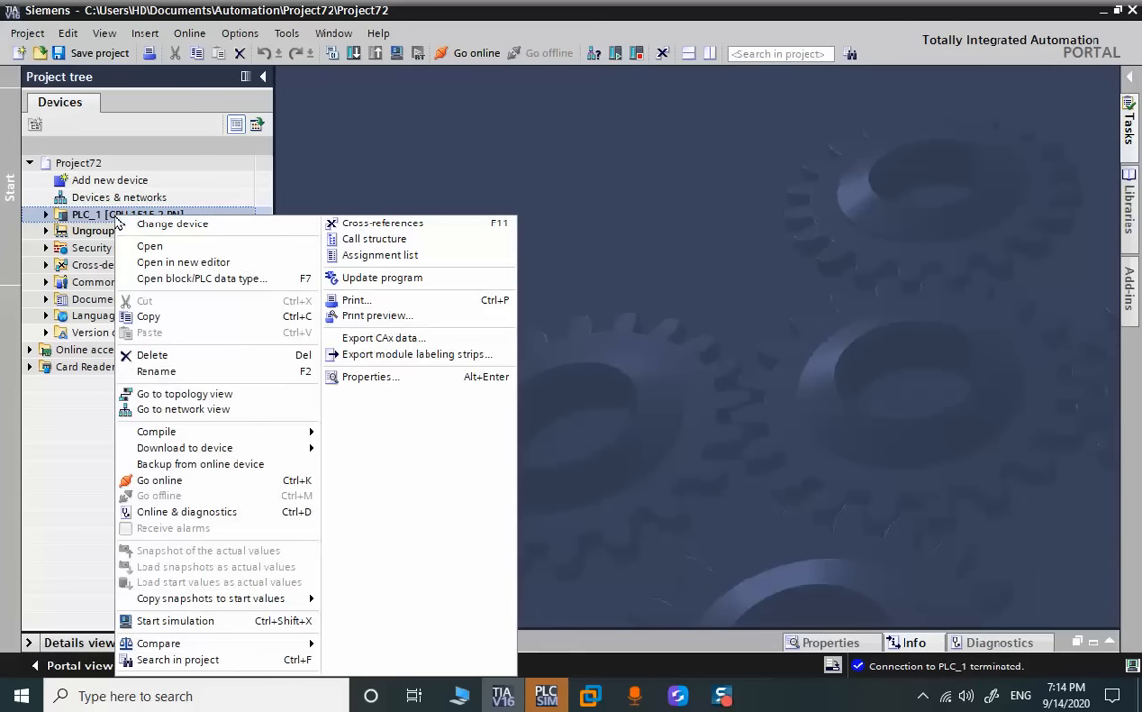
mouse_move(302, 439)
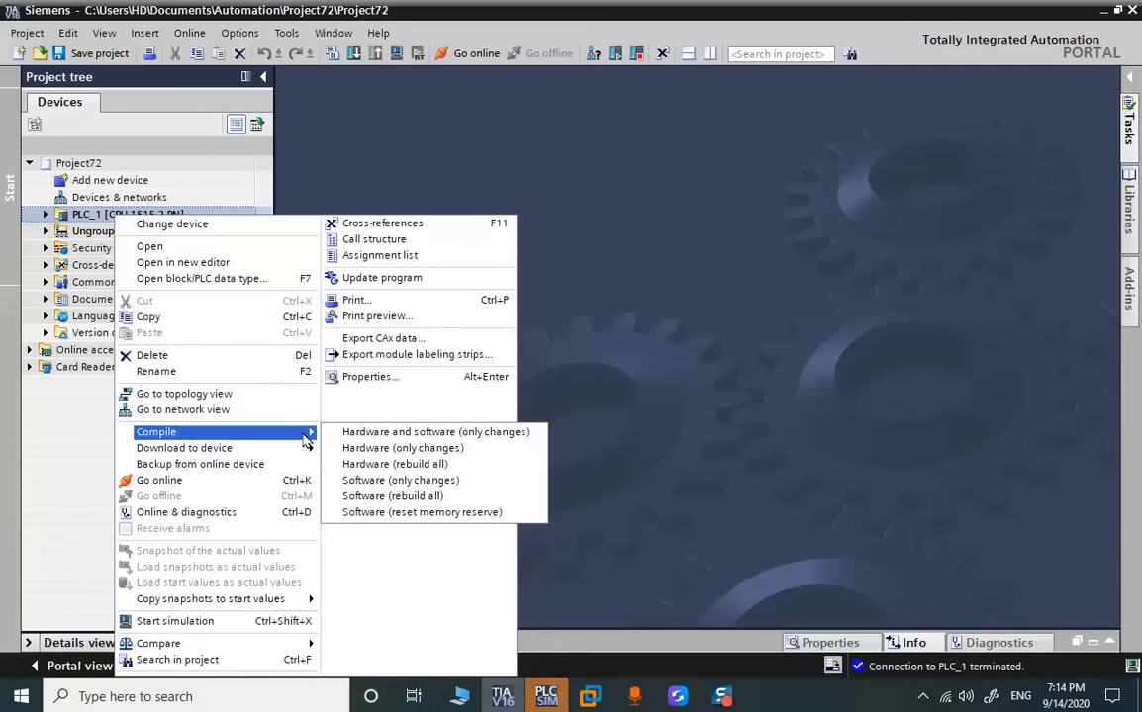
left_click(346, 433)
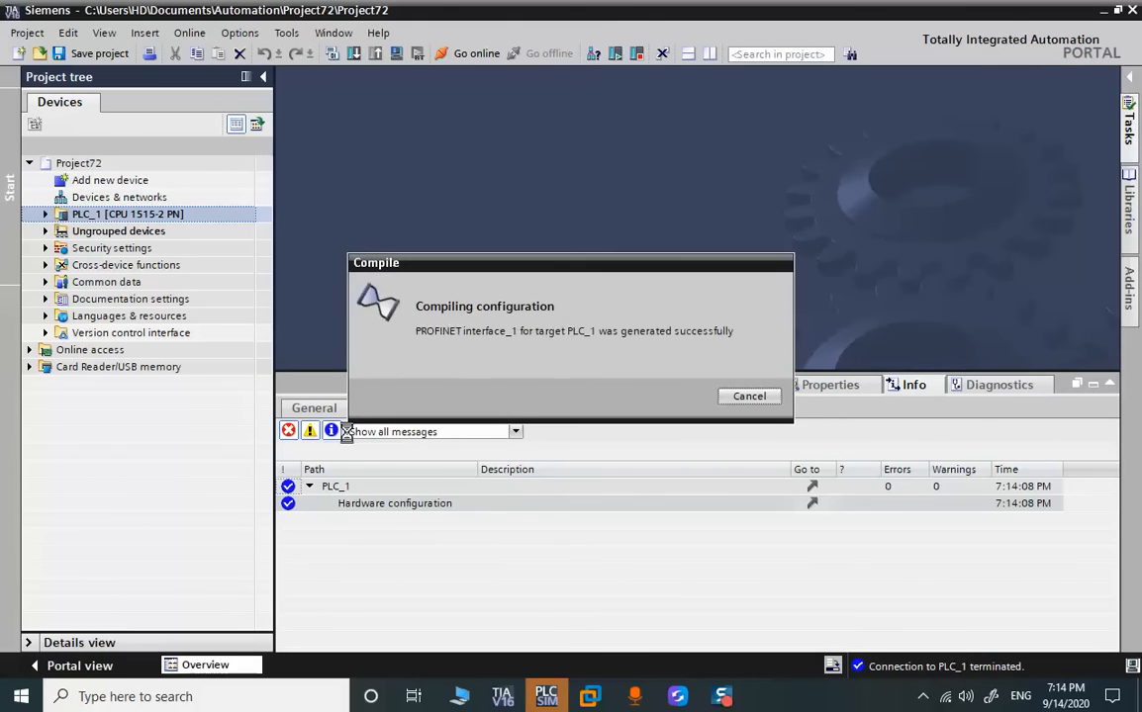
left_click(1111, 386)
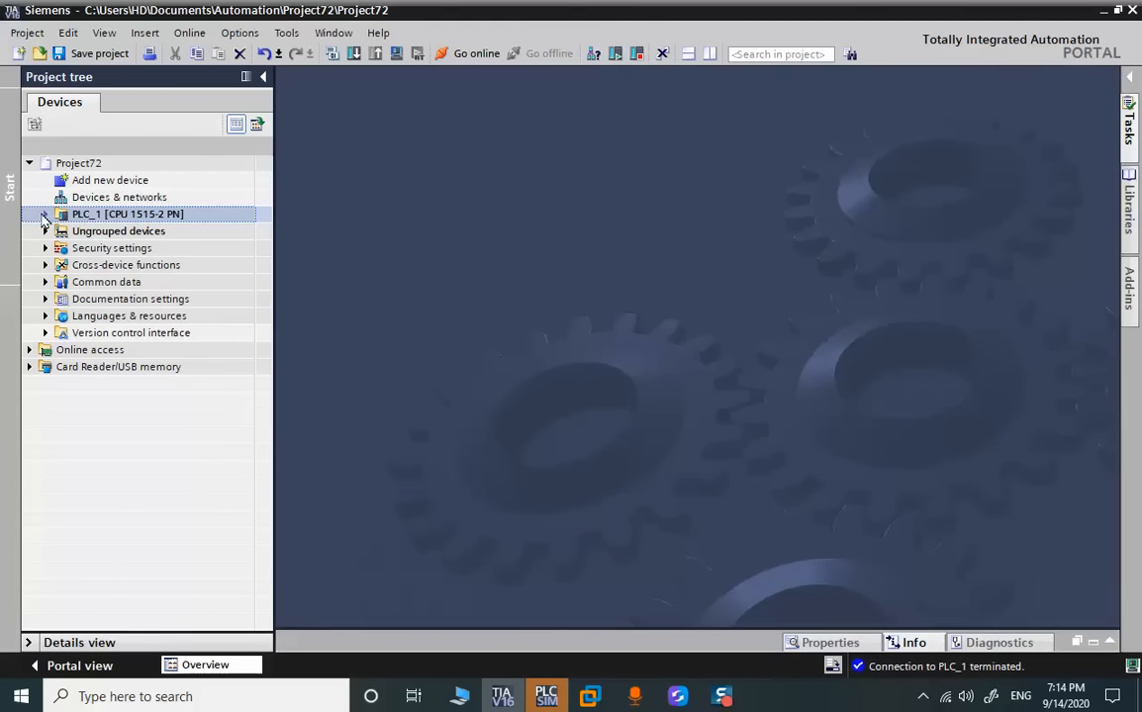
Open Block_2 [FB11] from PLC_1's program blocks and expand Network 9
left_click(44, 215)
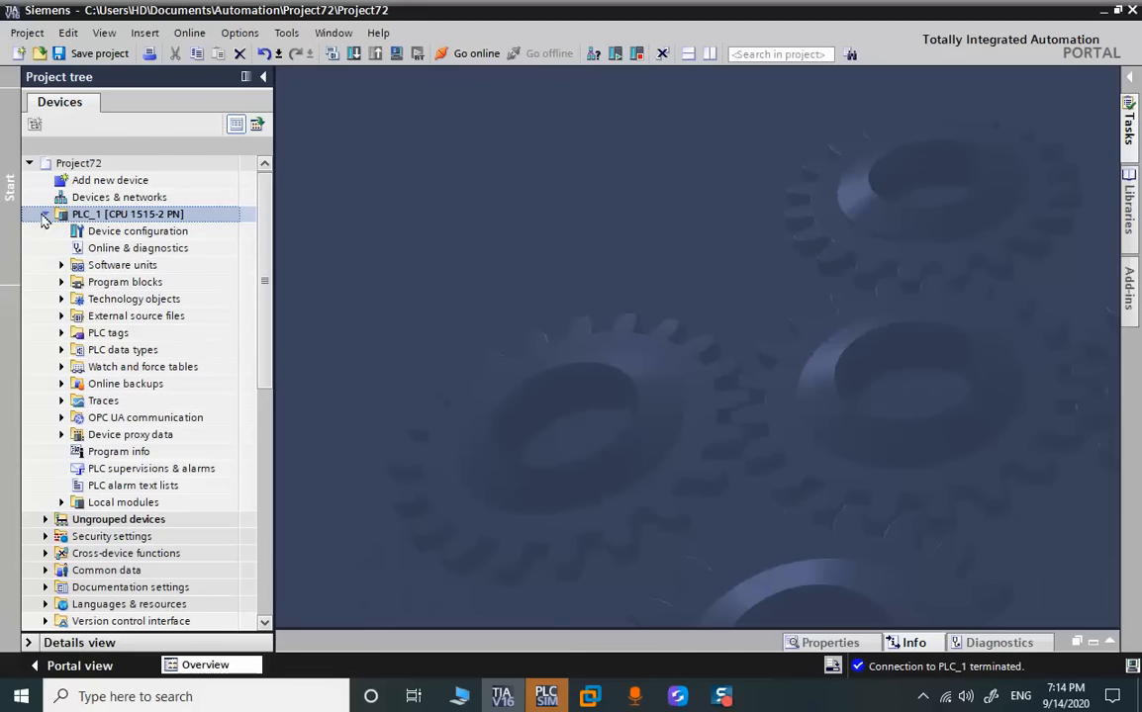
left_click(62, 283)
left_click(172, 351)
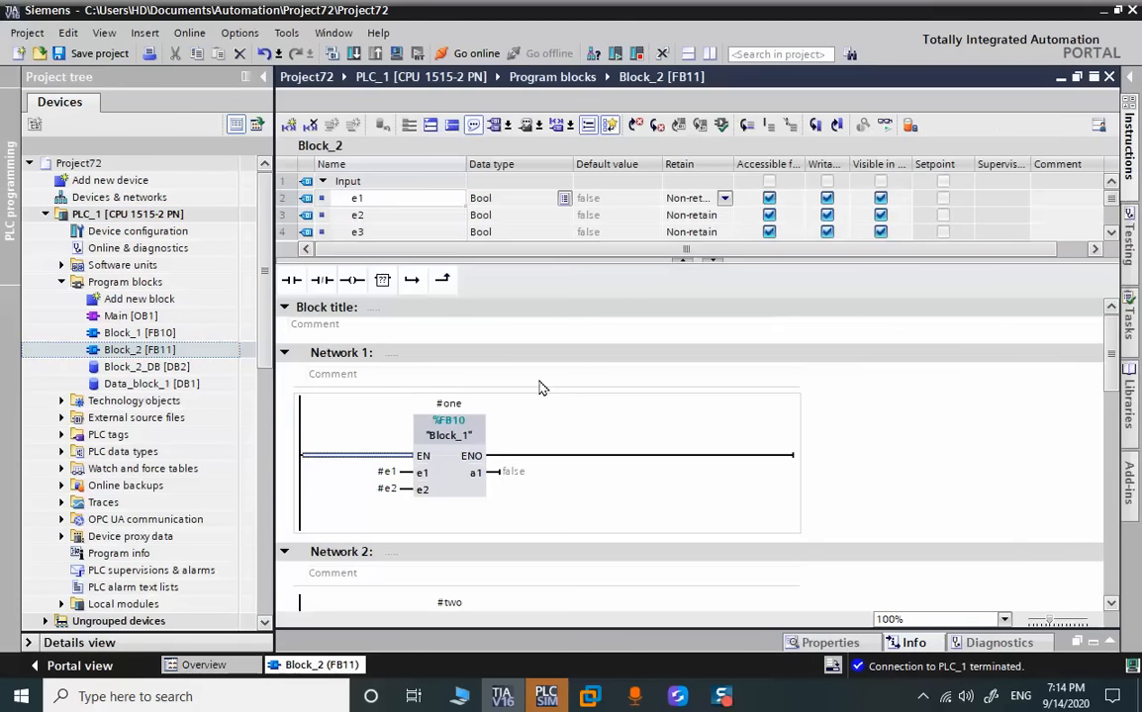
scroll(811, 453, "down", 8)
scroll(813, 455, "up", 2)
scroll(814, 457, "down", 2)
left_click(284, 597)
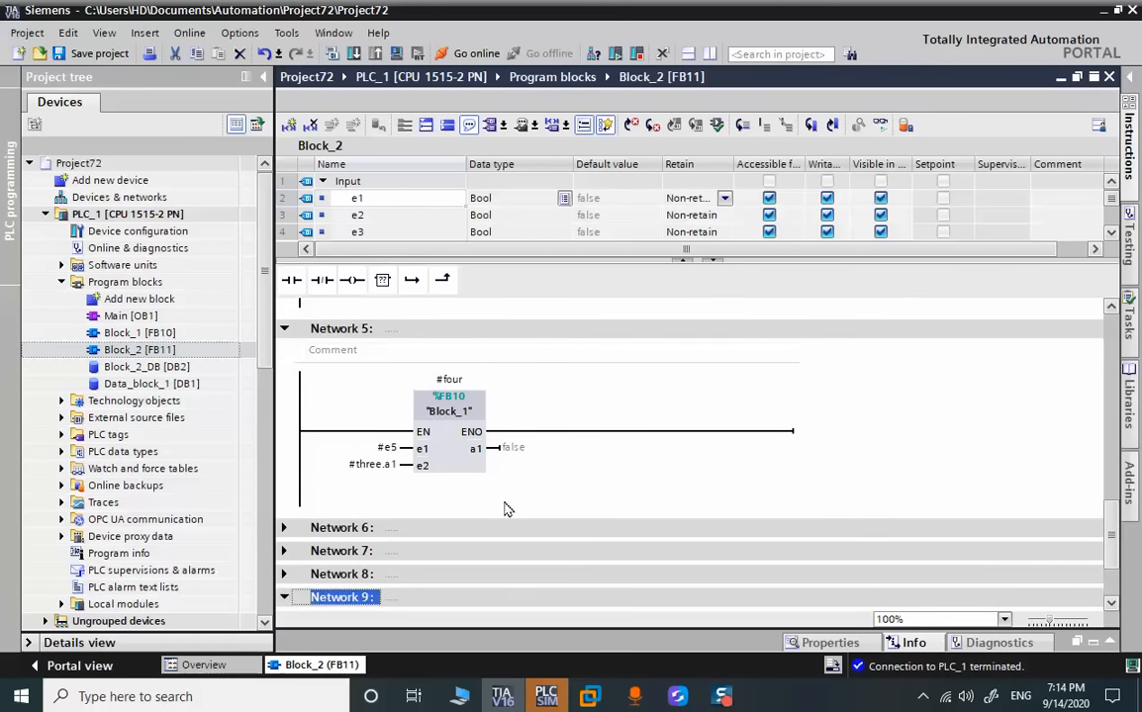
left_click(386, 569)
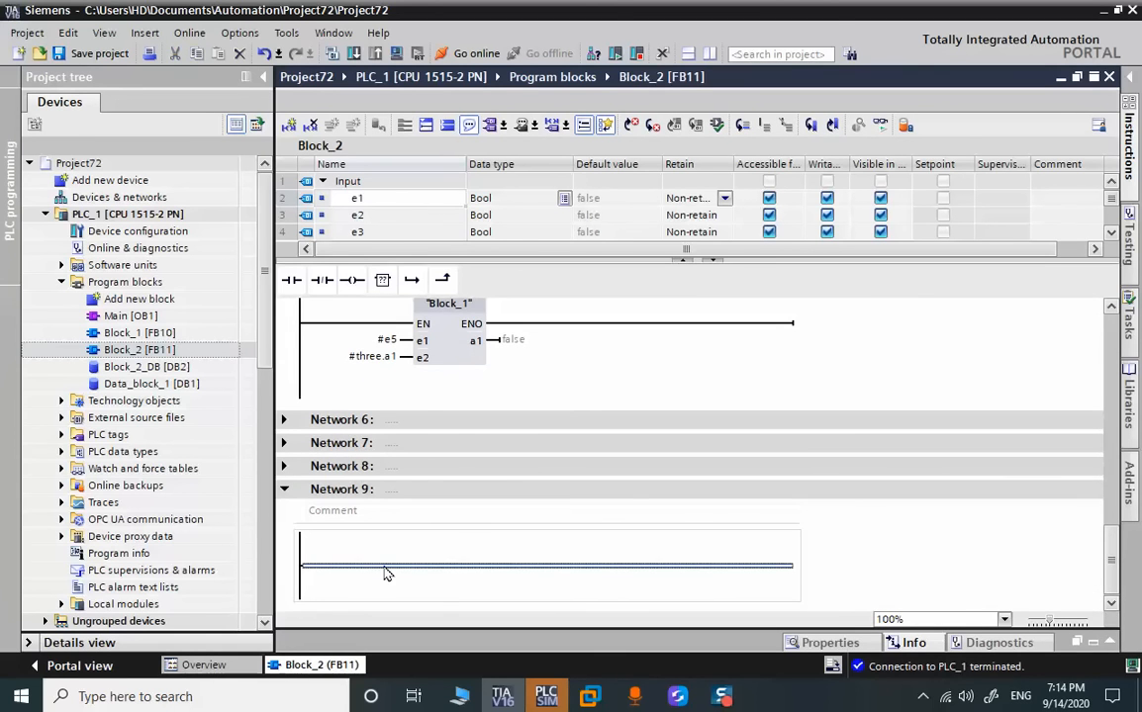
Add a Bool variable named TR to the Temp section of Block_2's interface
left_click(426, 228)
scroll(426, 228, "down", 4)
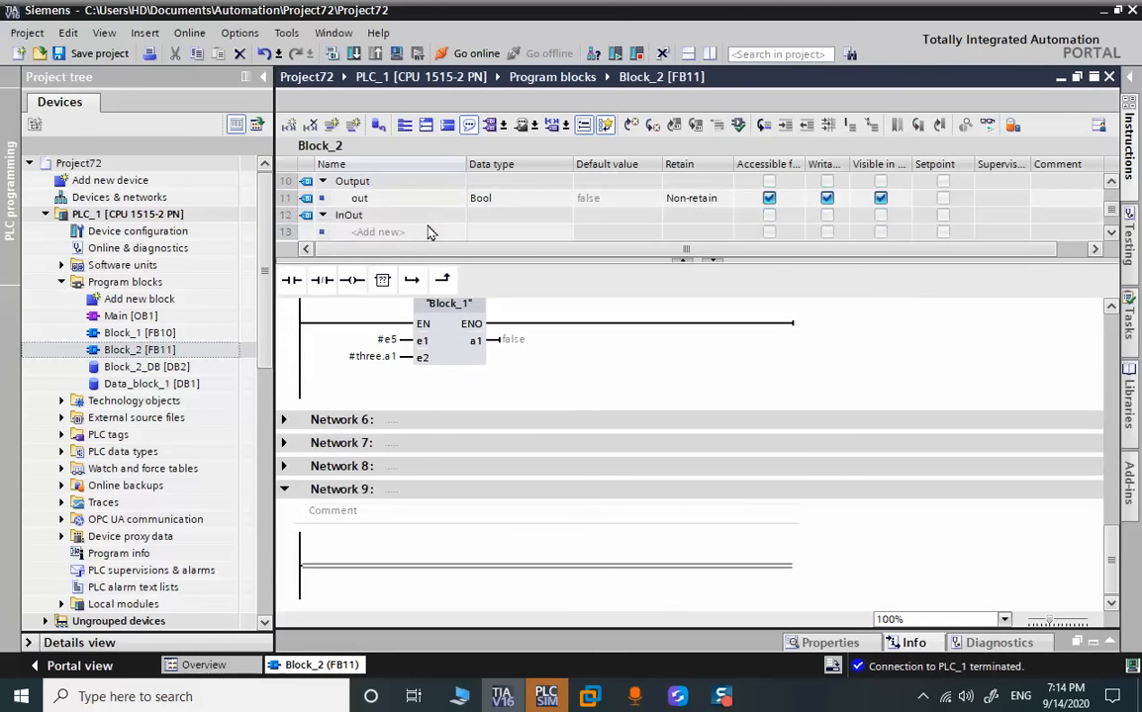
scroll(411, 223, "up", 1)
scroll(401, 222, "down", 4)
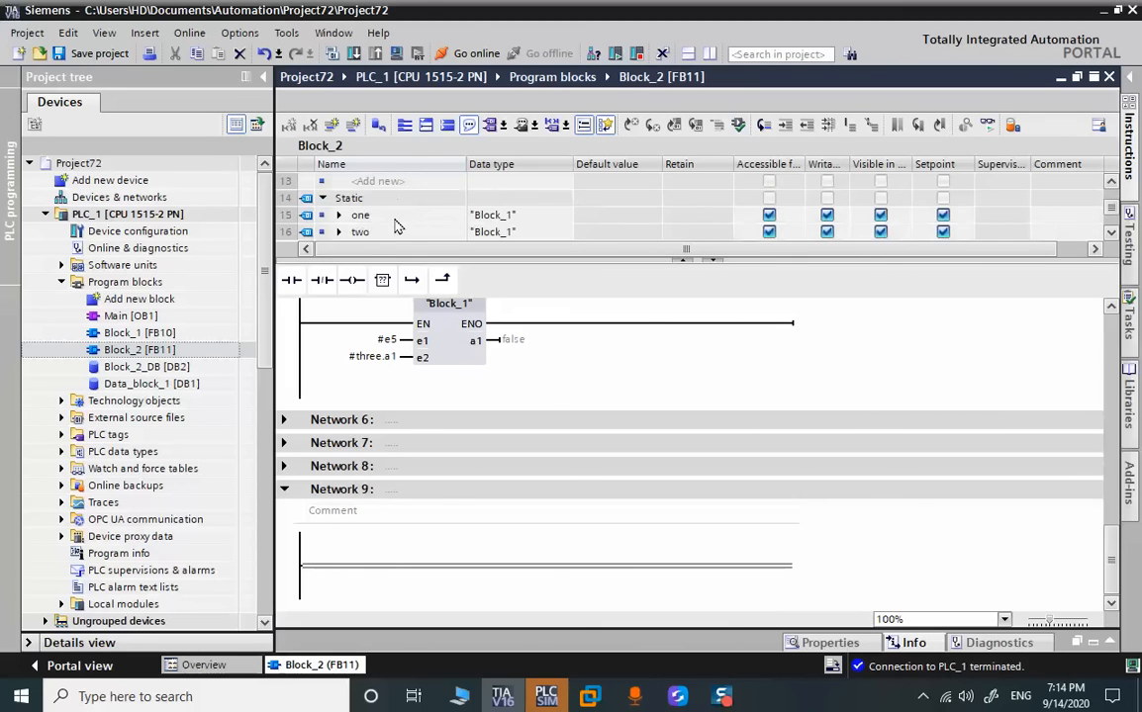
left_click(361, 198)
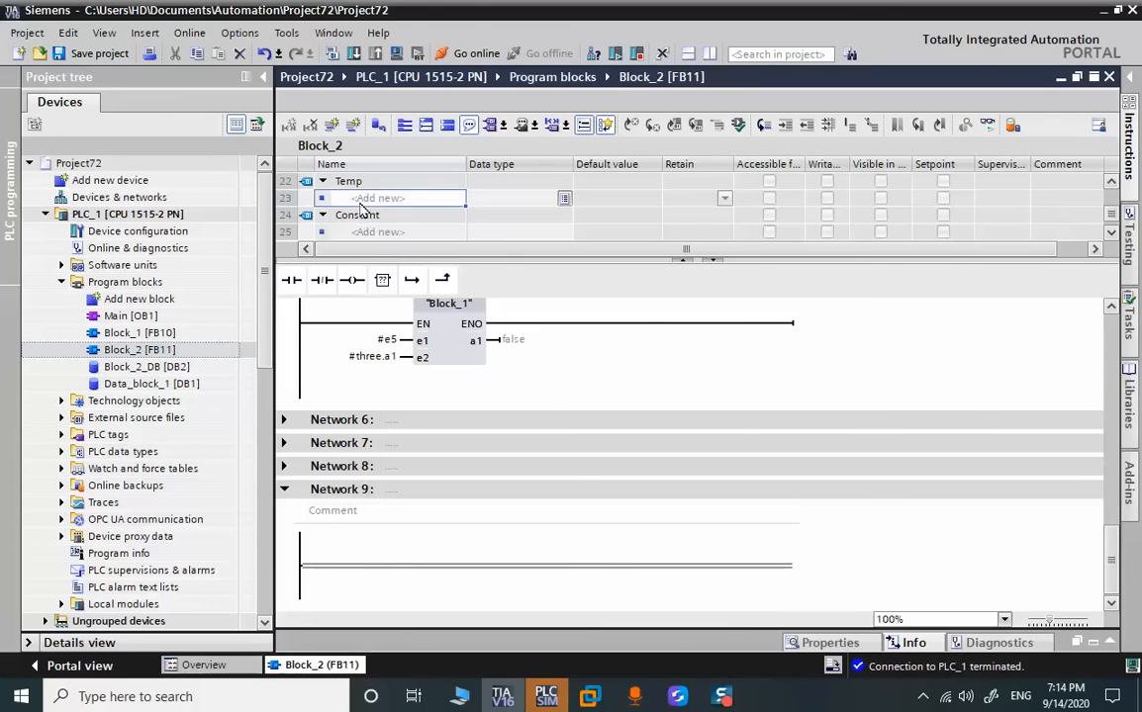
type("T")
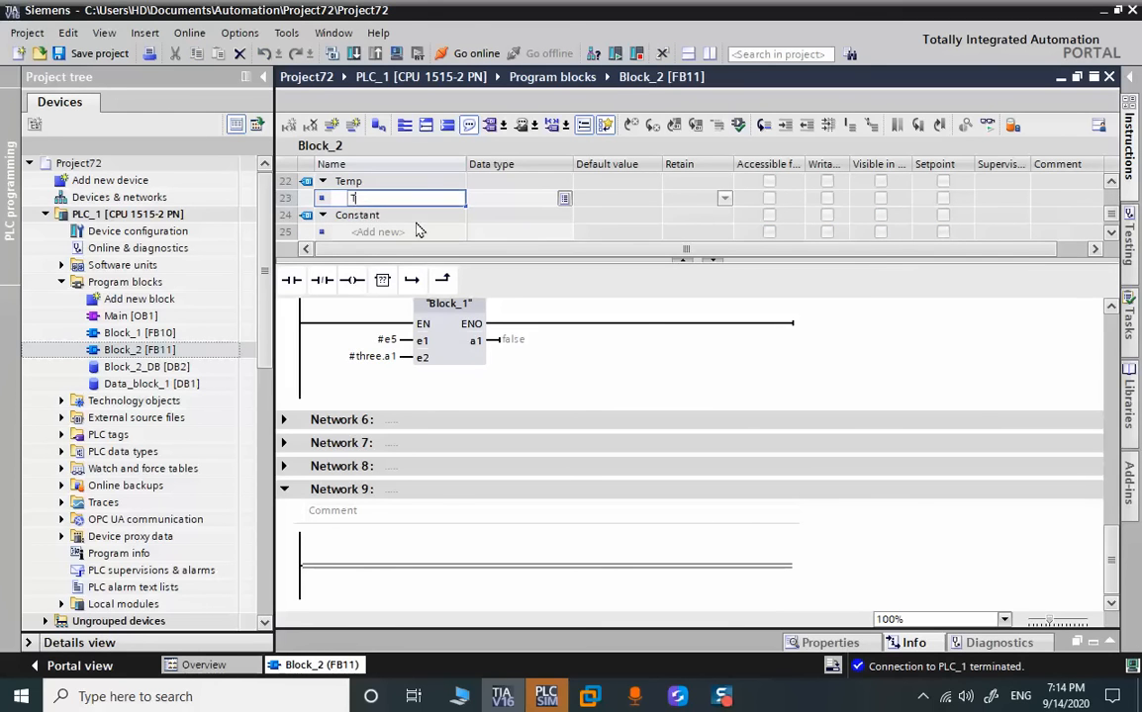
type("R")
key("Return")
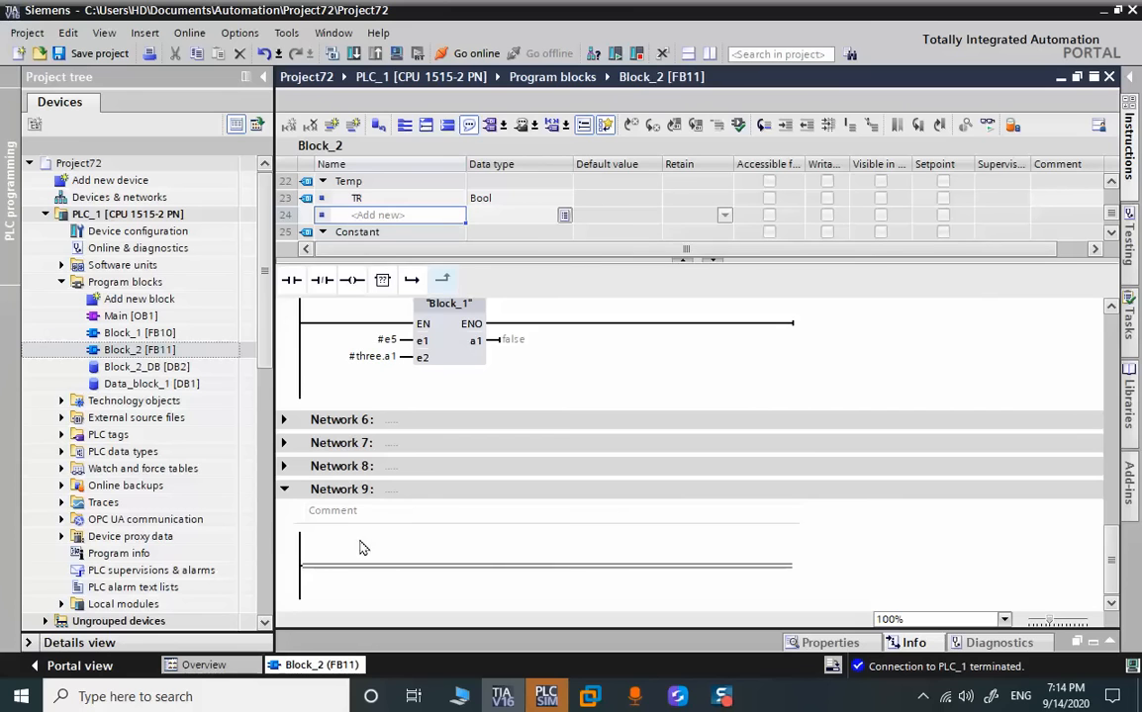
Insert a normally open contact and an output coil in Network 9, and assign #TR to both
left_click(349, 565)
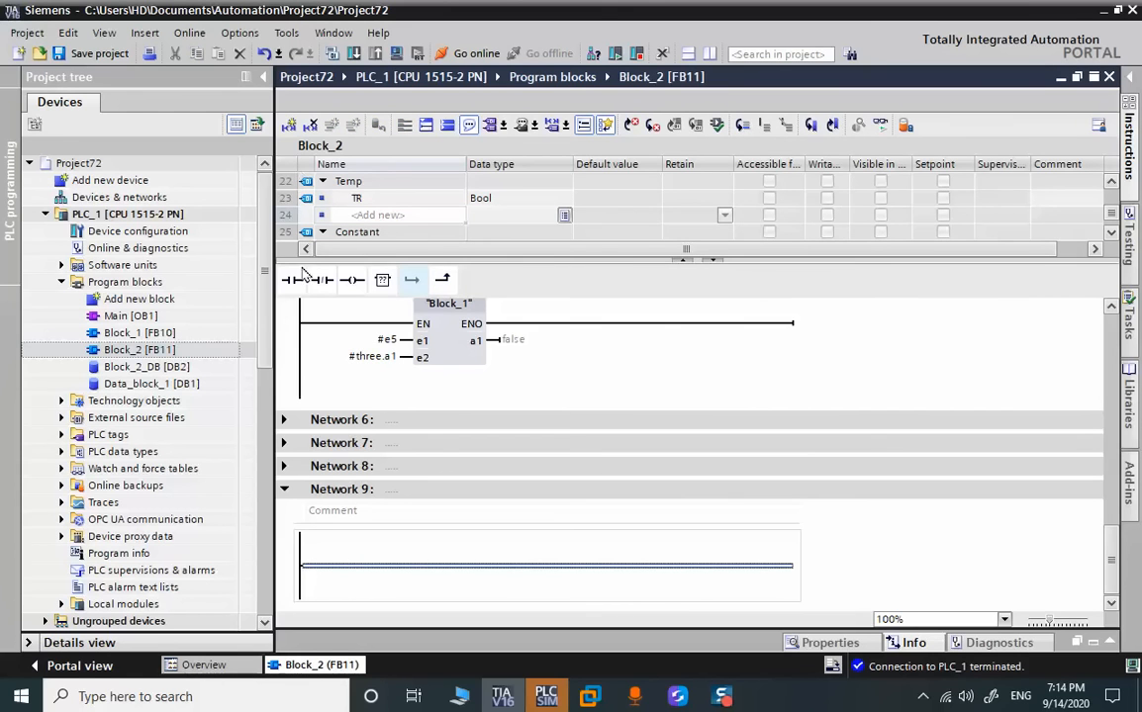
left_click_drag(296, 277, 323, 588)
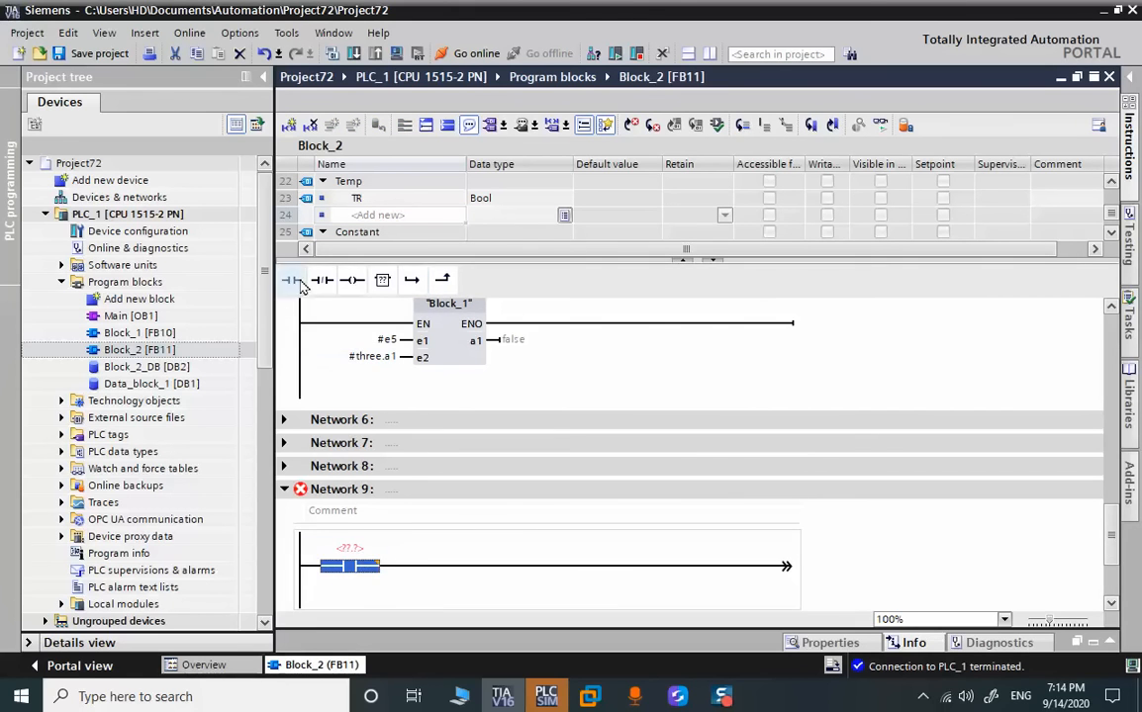
left_click(351, 280)
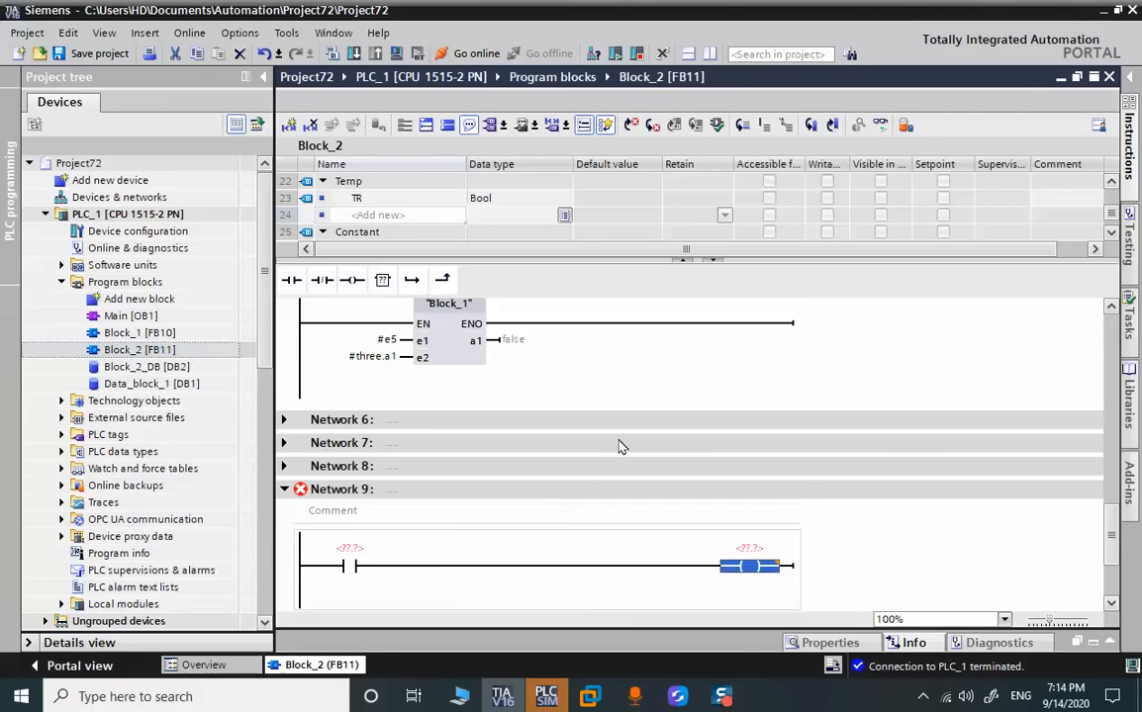
left_click_drag(297, 197, 354, 559)
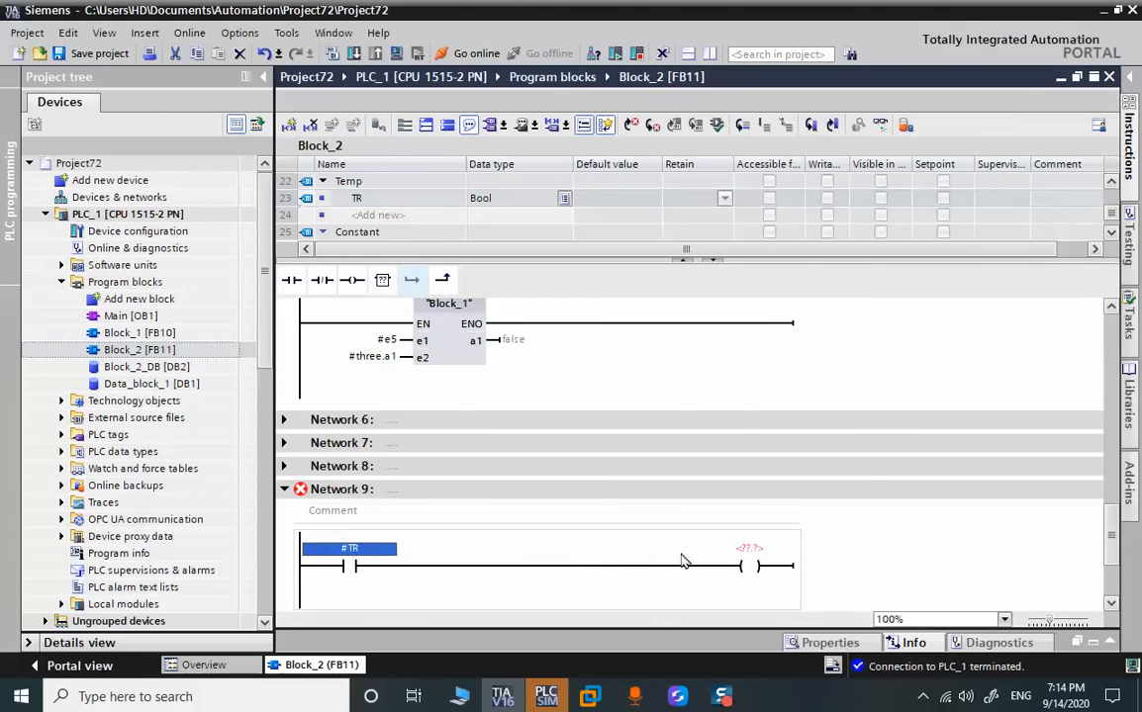
left_click_drag(302, 203, 737, 551)
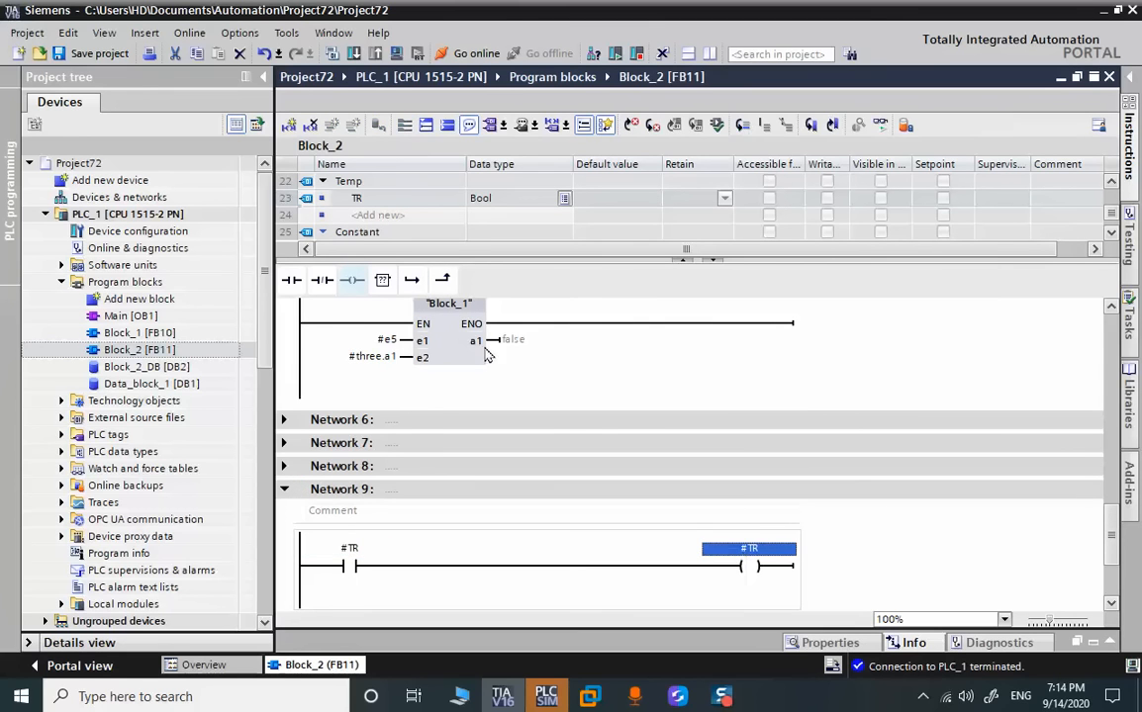
Save the project and compile the software changes of Block_2
left_click(87, 53)
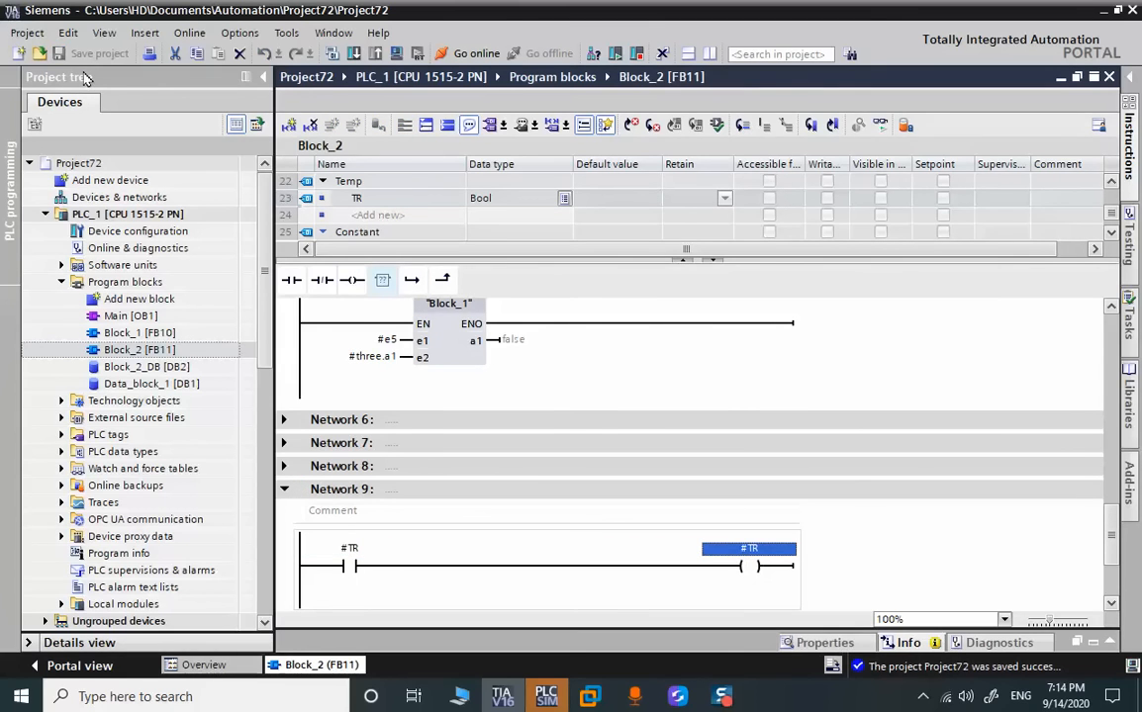
right_click(185, 350)
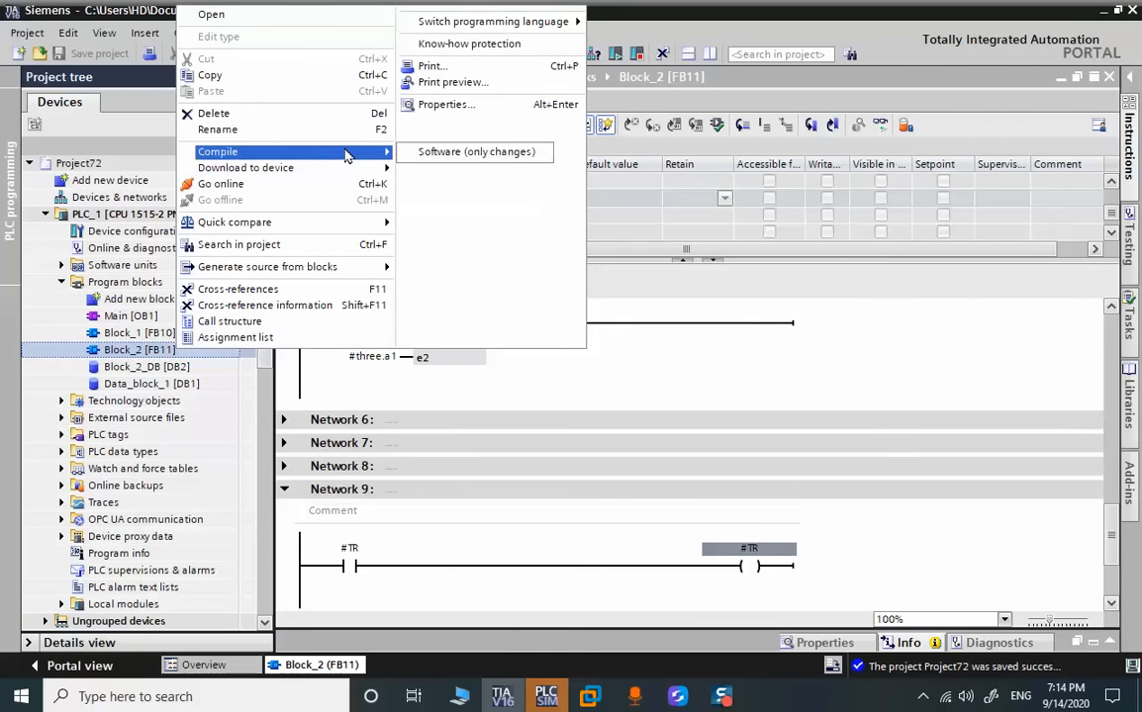
left_click(419, 146)
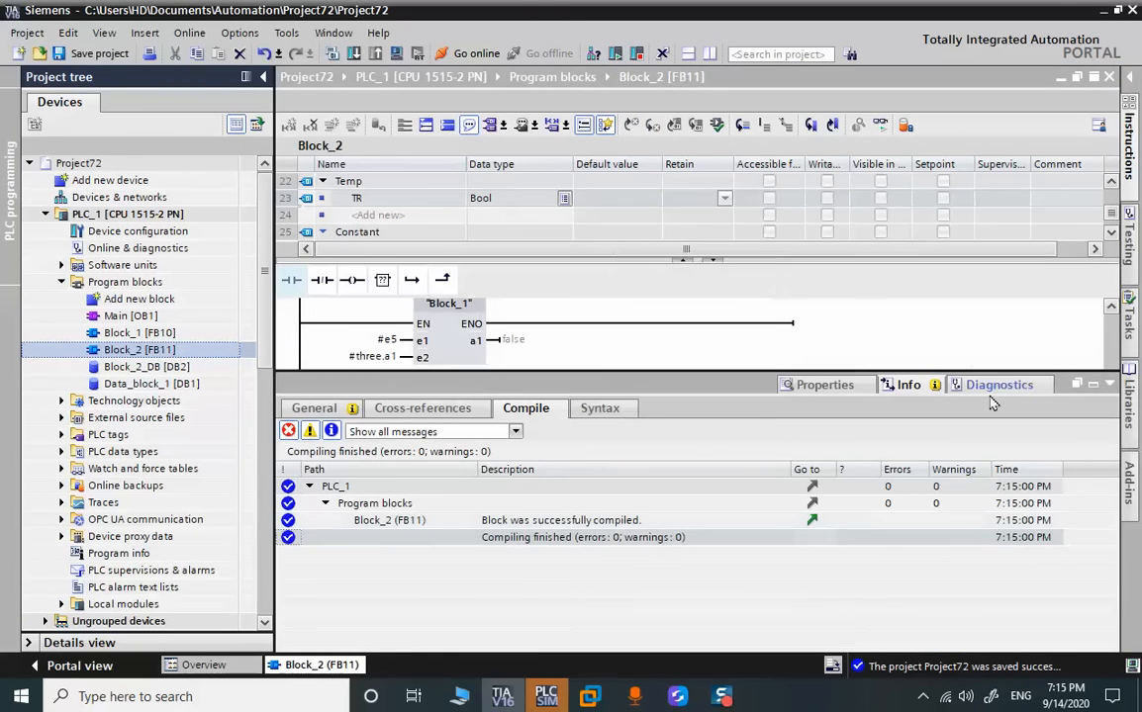
left_click(1109, 385)
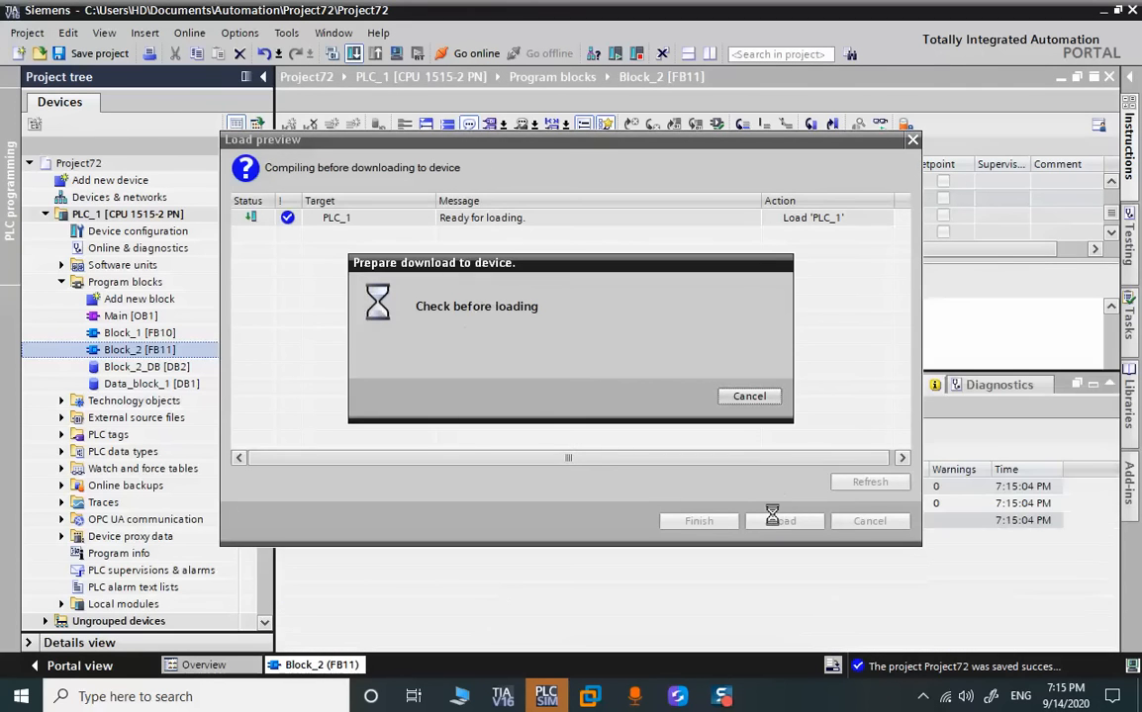
Load the modified Block_2 into the simulated PLC_1 and go online with the CPU
left_click(781, 521)
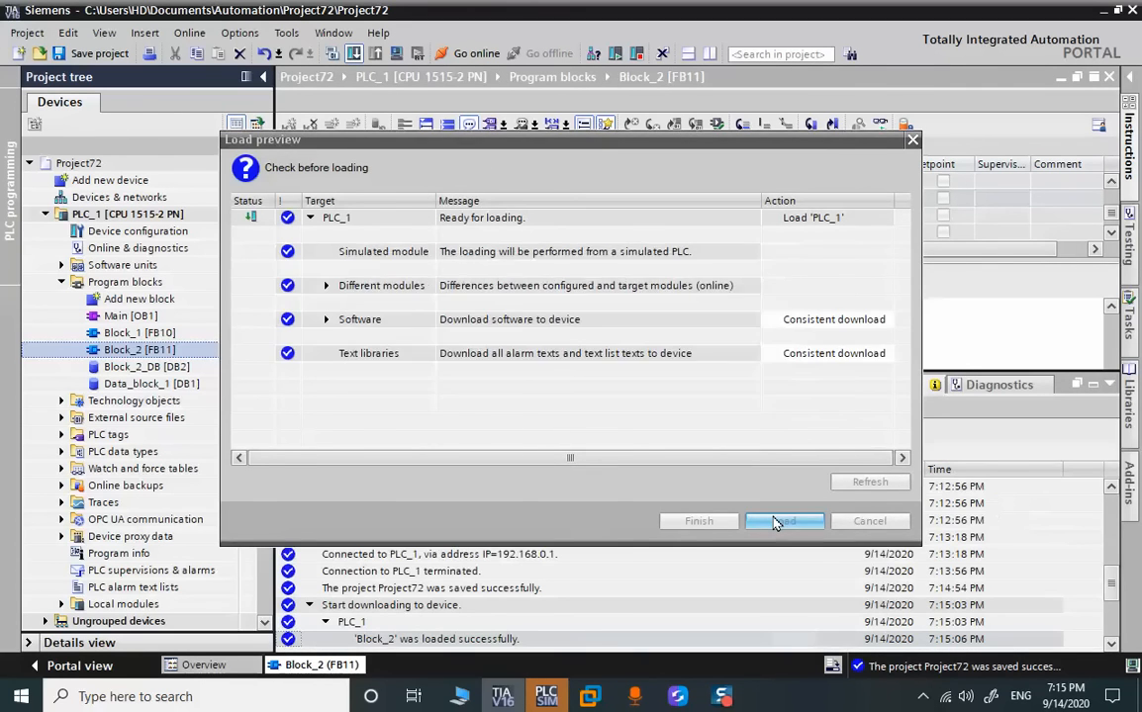
left_click(1109, 385)
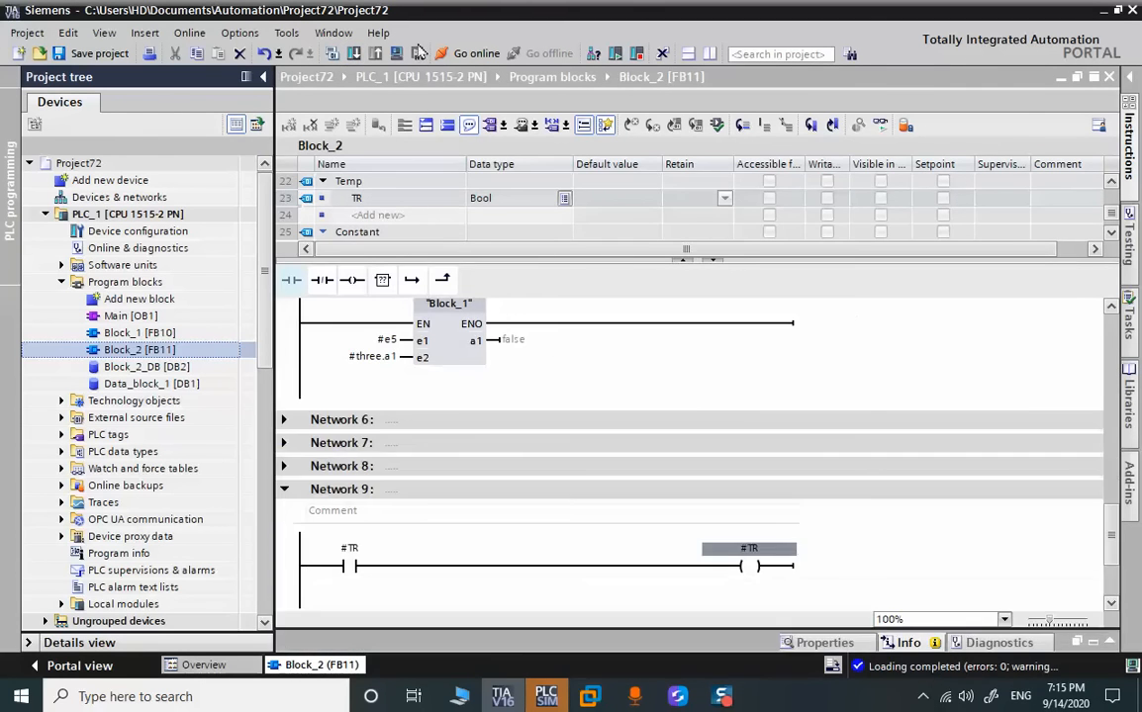
left_click(461, 55)
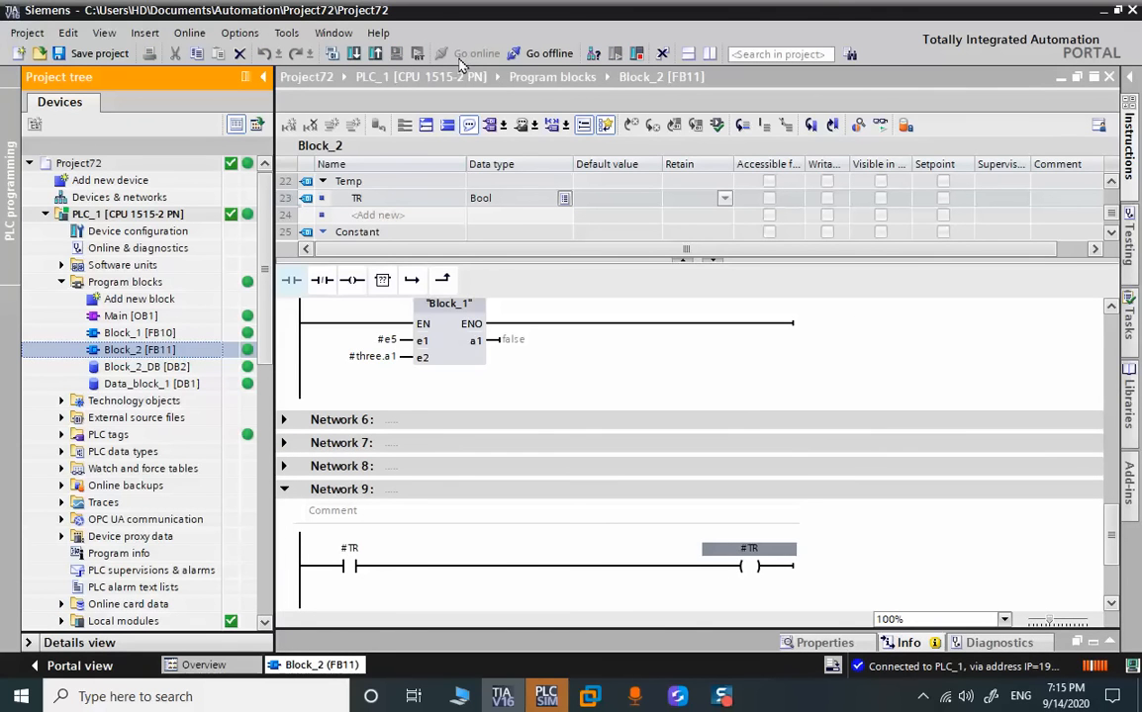
Collapse Network 9 and Network 1 in the online Block_2
left_click(284, 489)
scroll(312, 473, "up", 15)
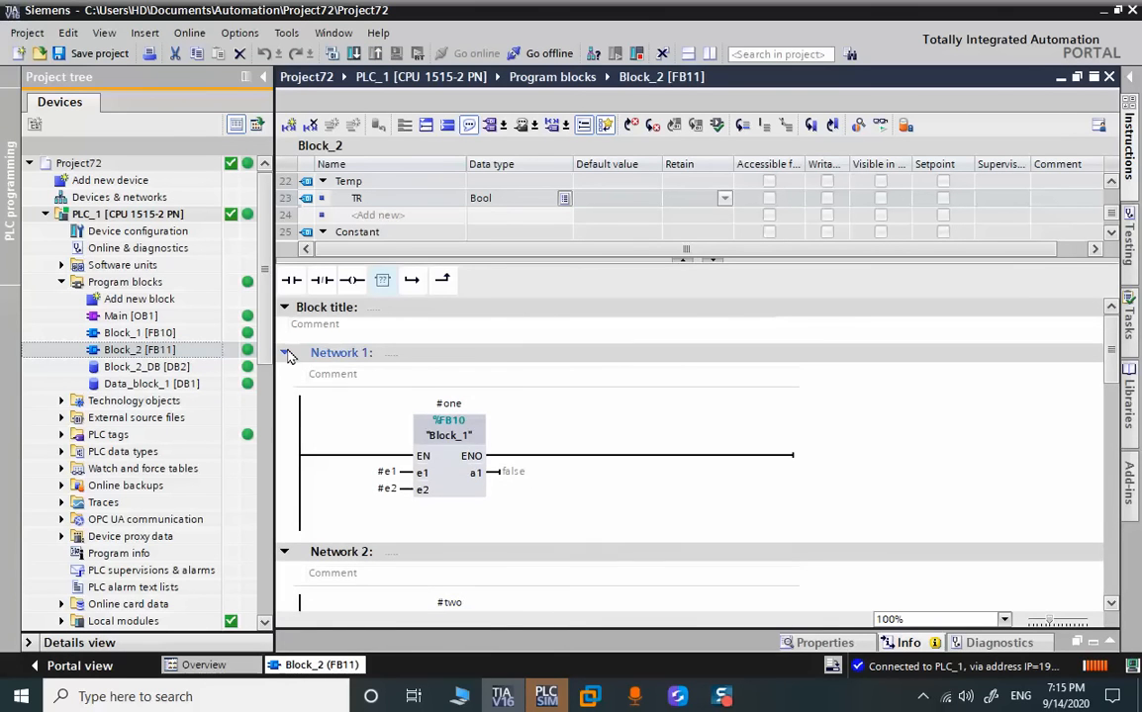
left_click(285, 353)
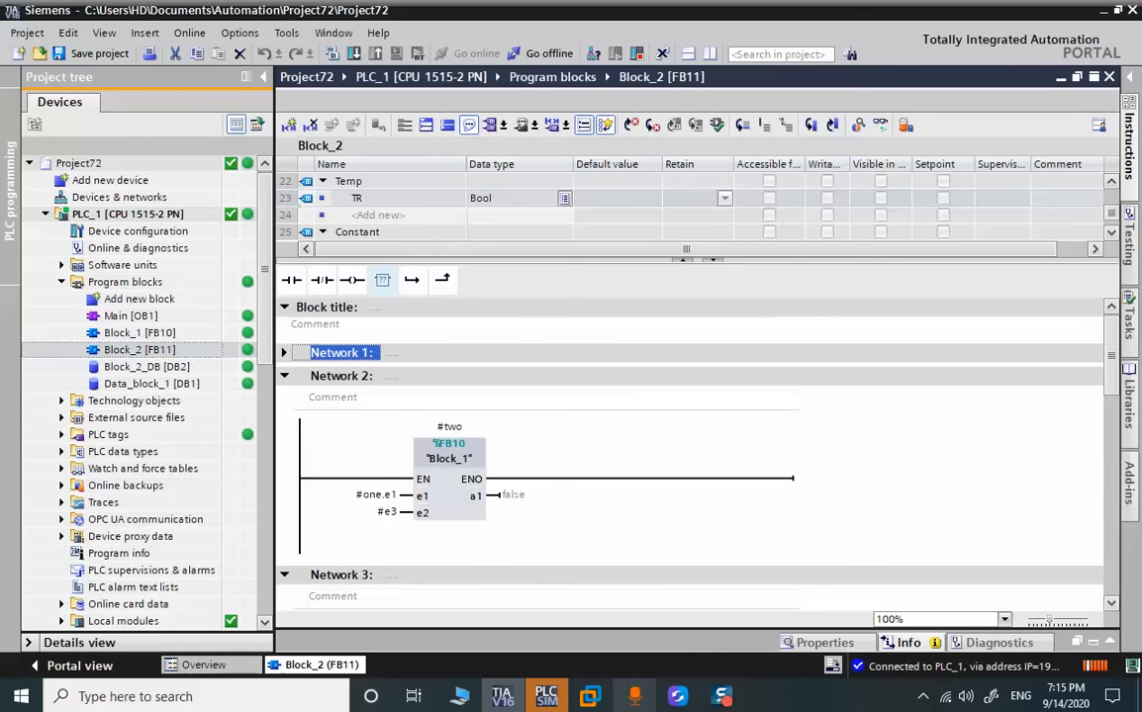
Switch to the virtual machine running SIMATIC Manager and minimize the S7-PLCSIM window
left_click(635, 697)
left_click(635, 698)
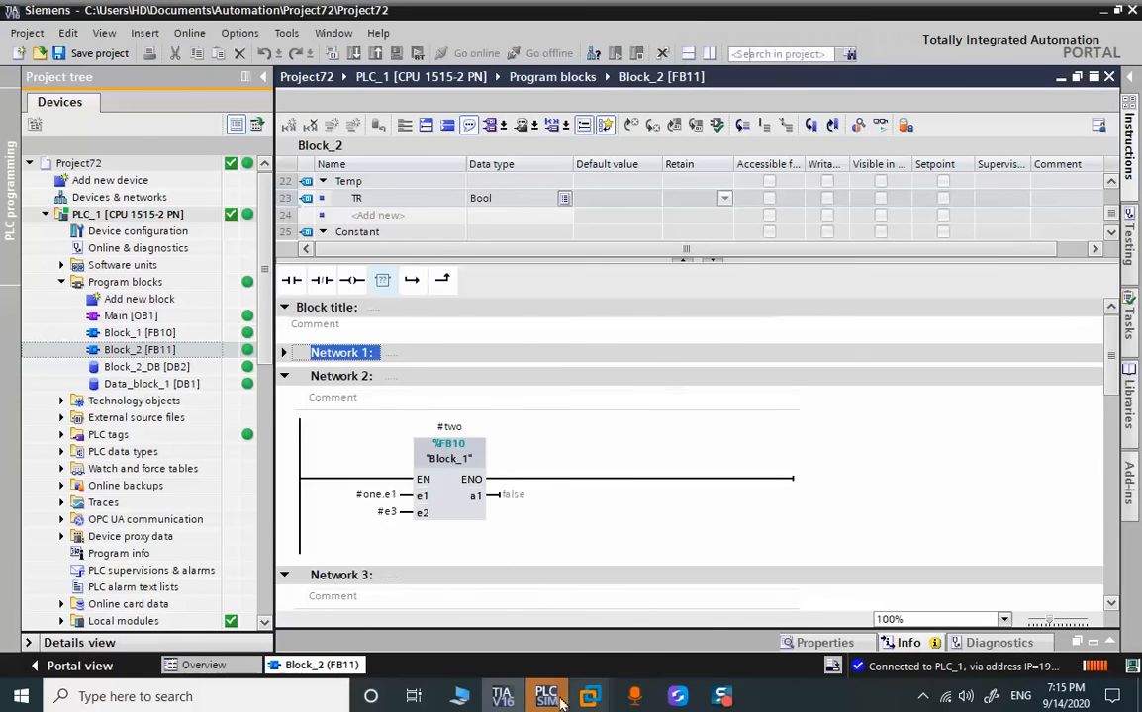
mouse_move(591, 701)
left_click(678, 589)
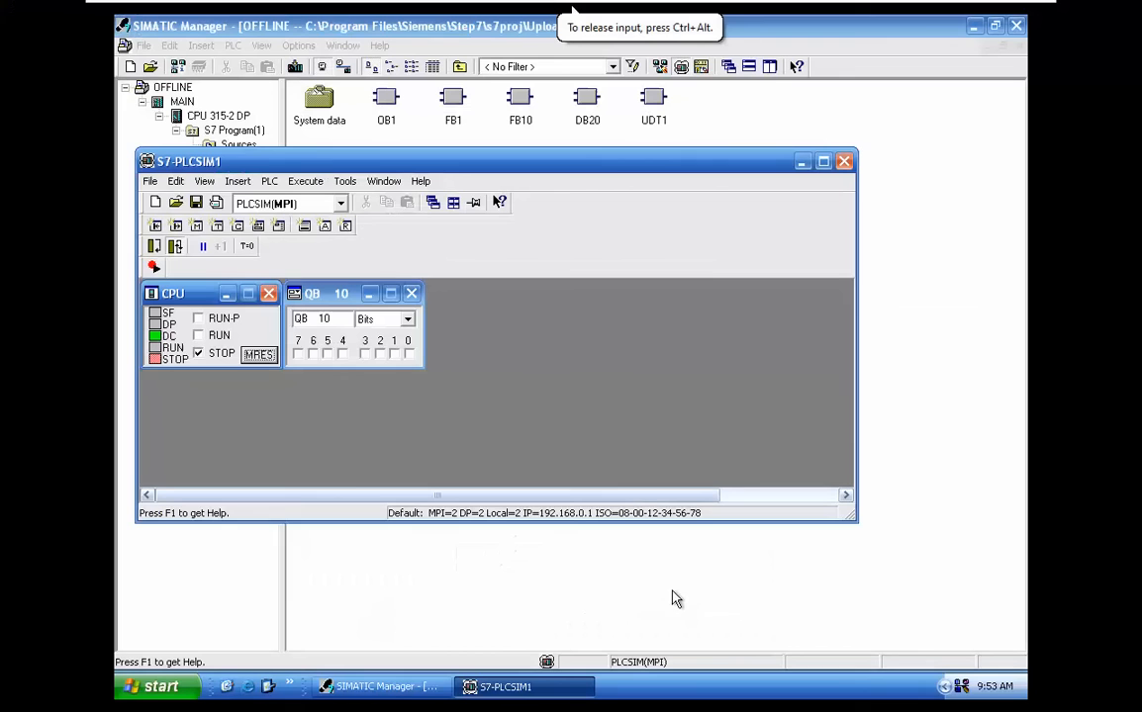
left_click(802, 163)
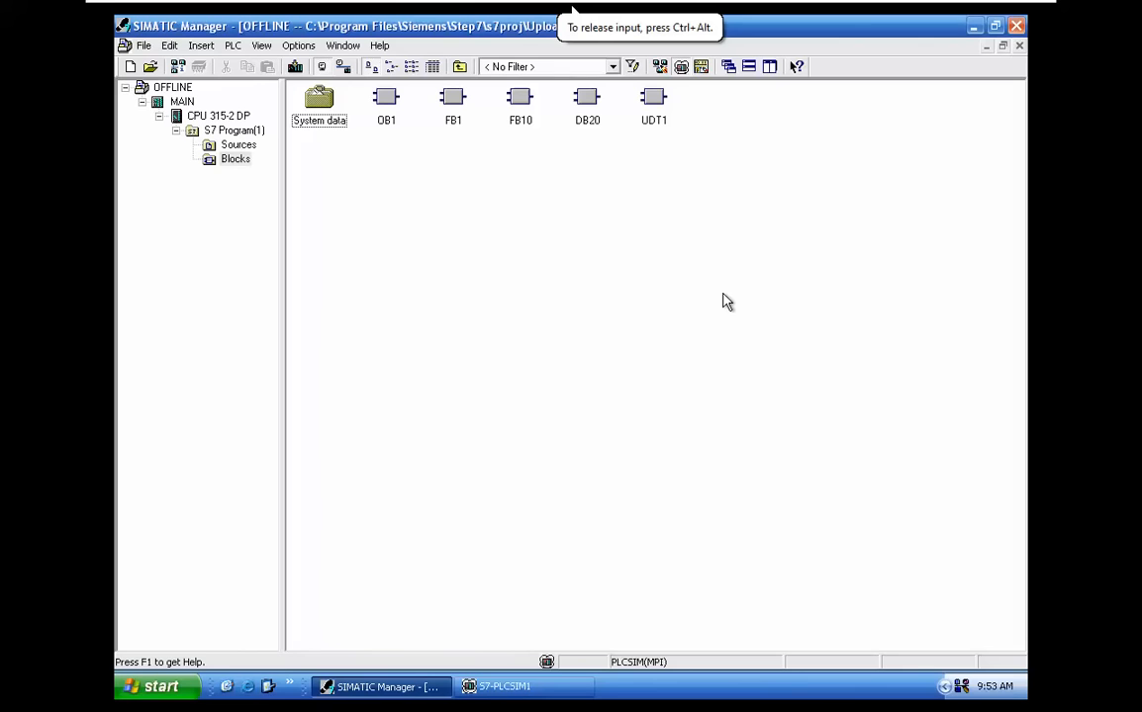
View the HD_UPLOA project's contents, and return to the Uploaded project
left_click(342, 47)
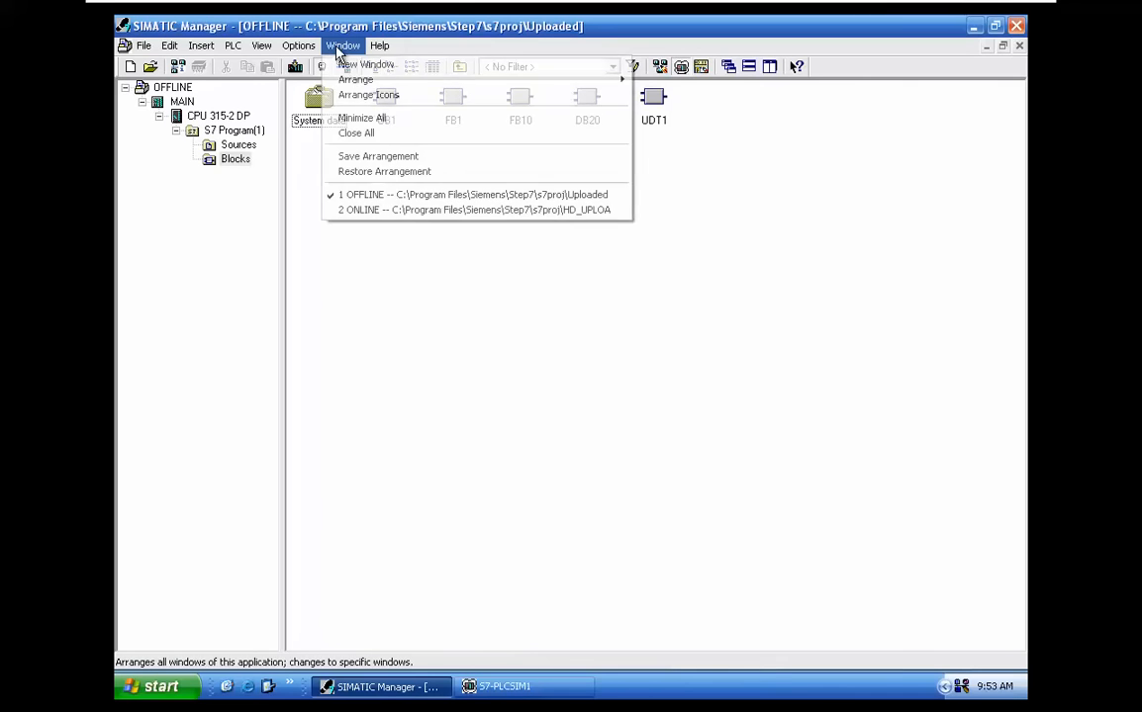
left_click(351, 209)
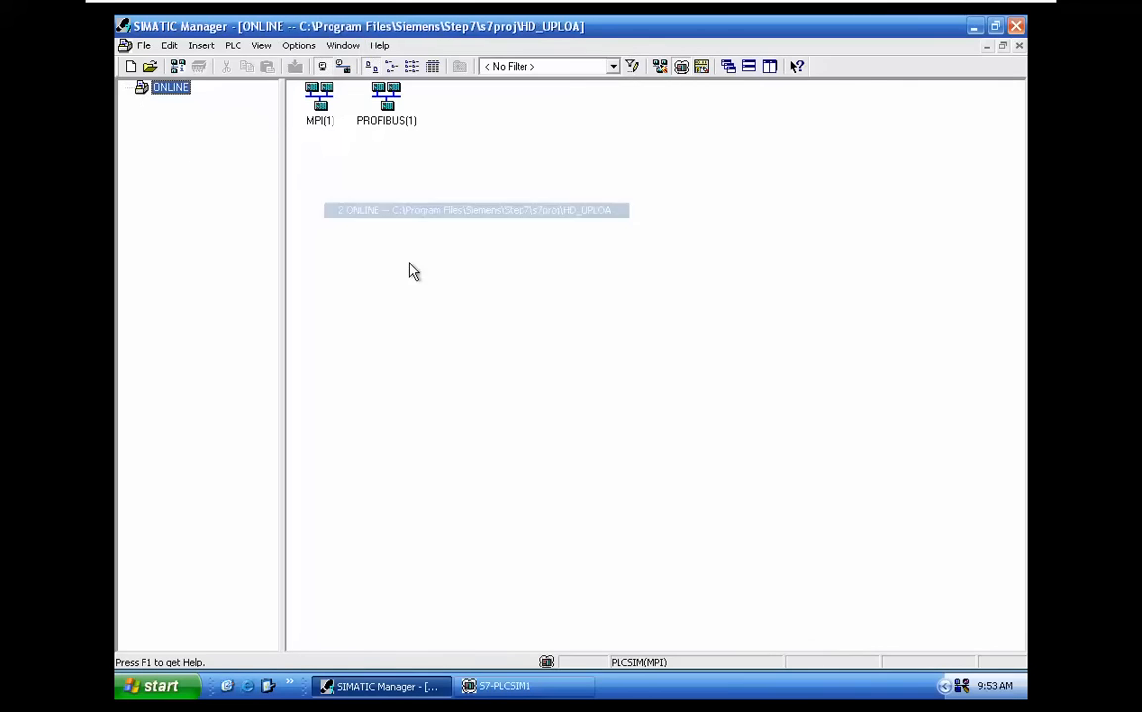
left_click(341, 47)
left_click(377, 191)
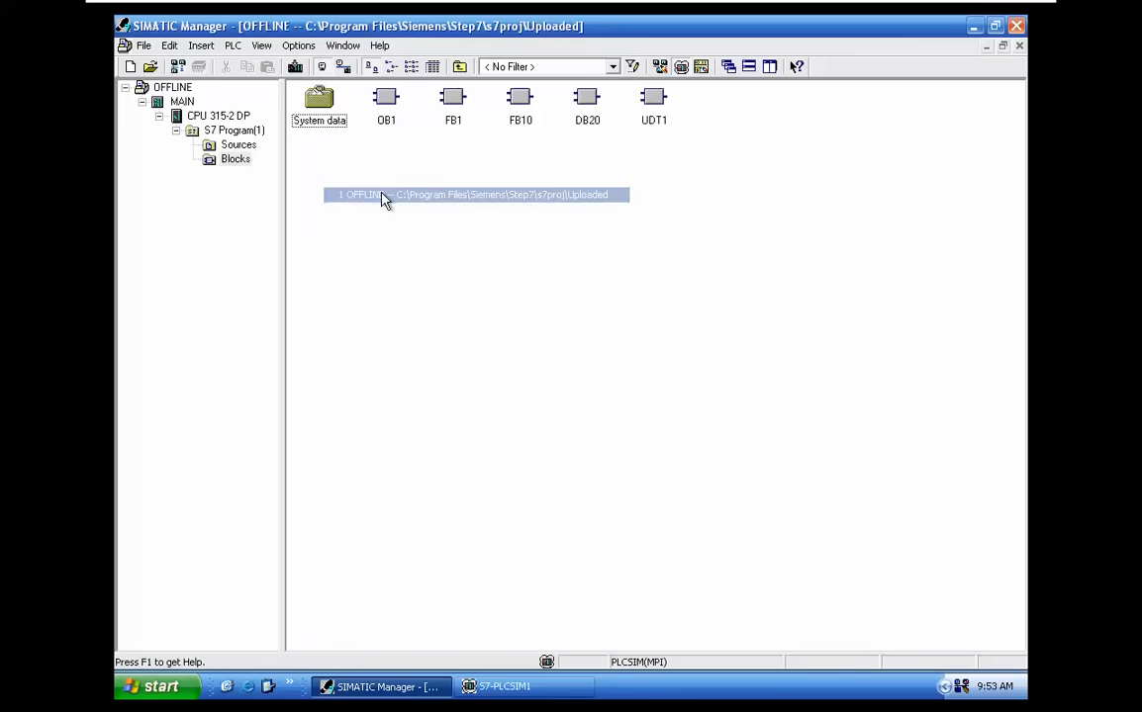
Show the Uploaded project's blocks with details, and examine the STL code of function block FB1
left_click(234, 159)
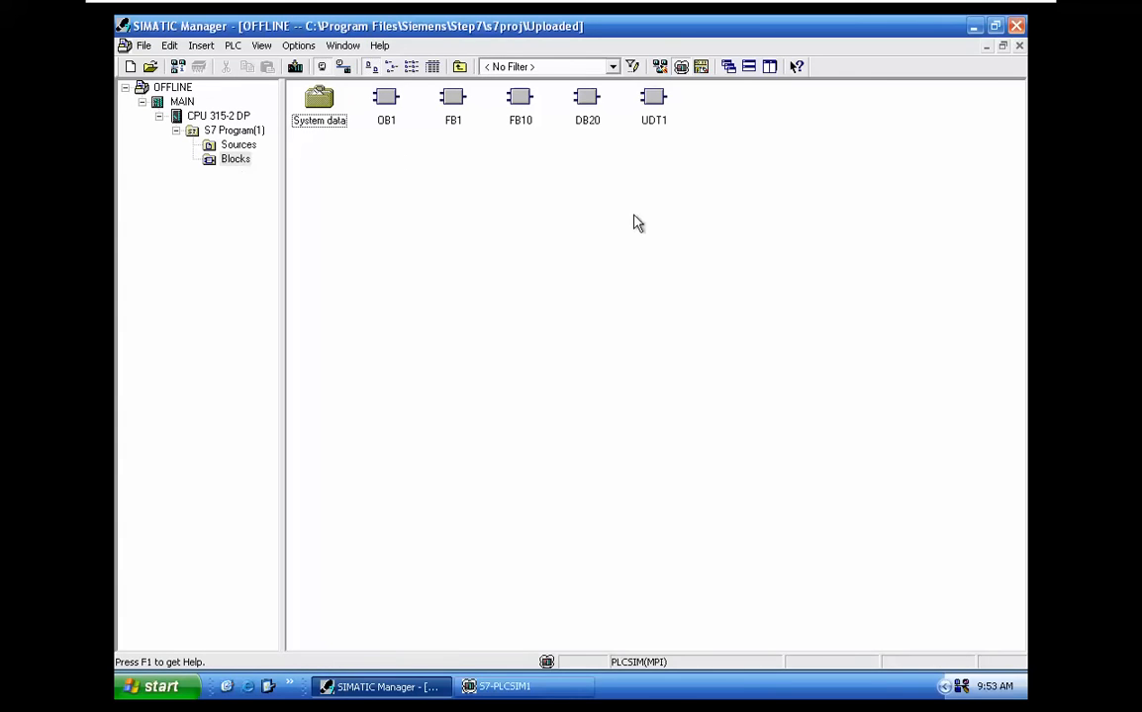
left_click(432, 66)
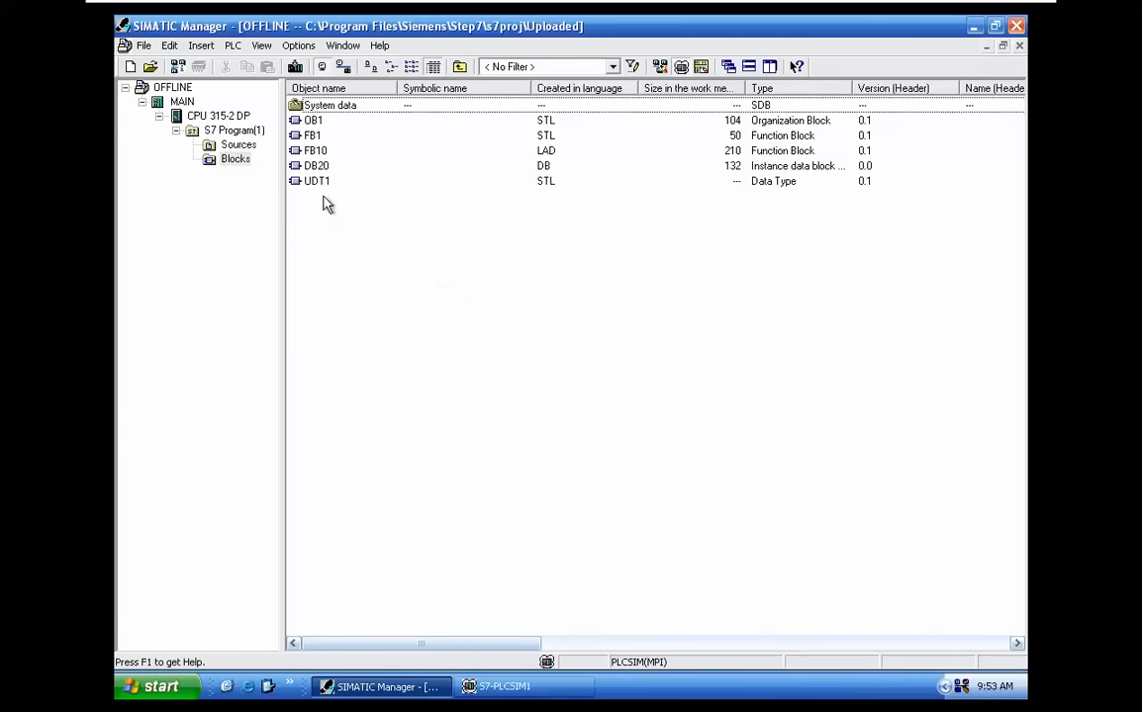
left_click(308, 137)
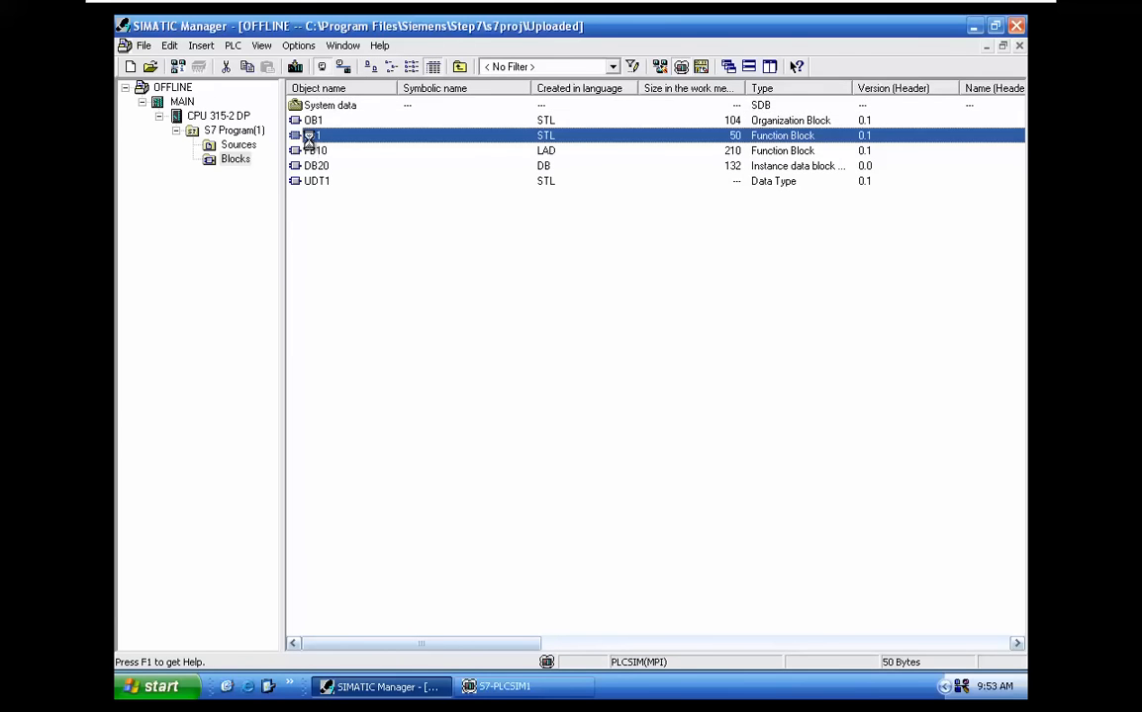
double_click(309, 136)
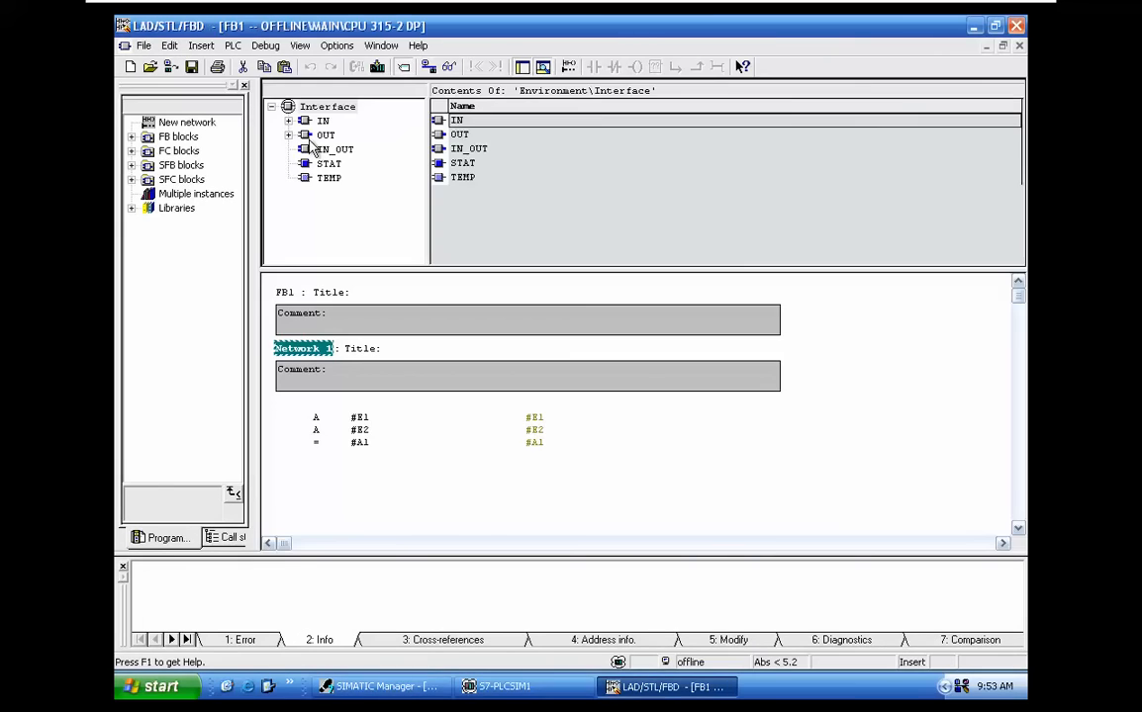
left_click(1020, 52)
left_click(975, 26)
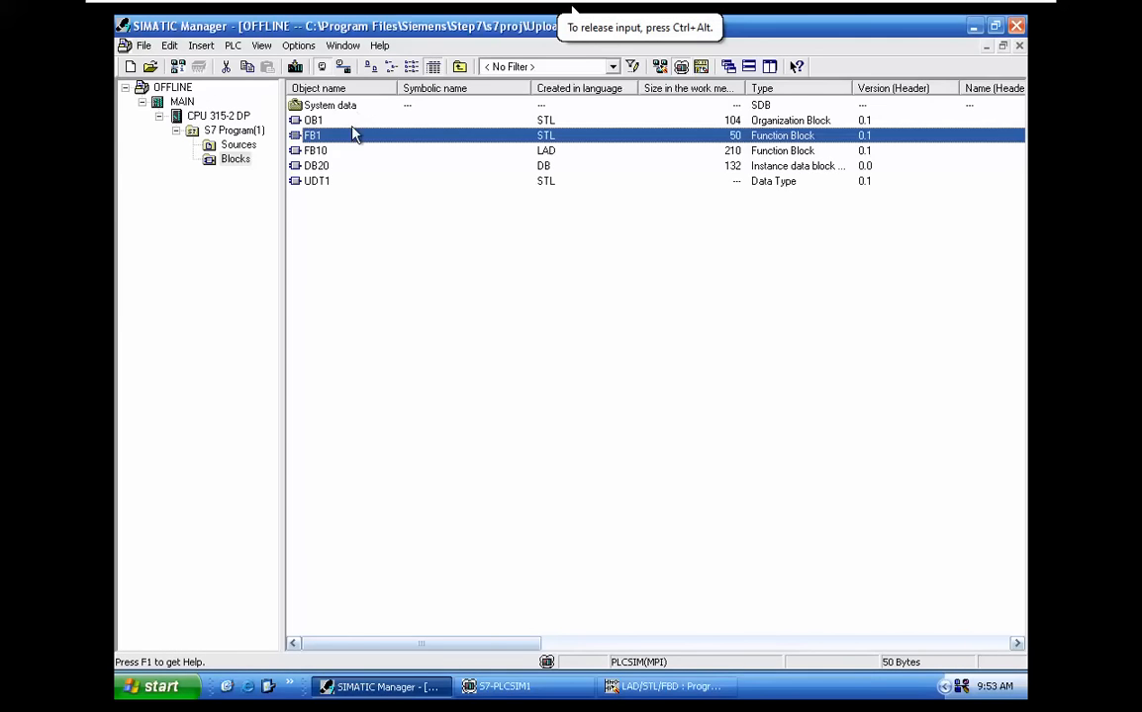
Open function block FB10, examine its ladder network, and close the block editor
double_click(320, 149)
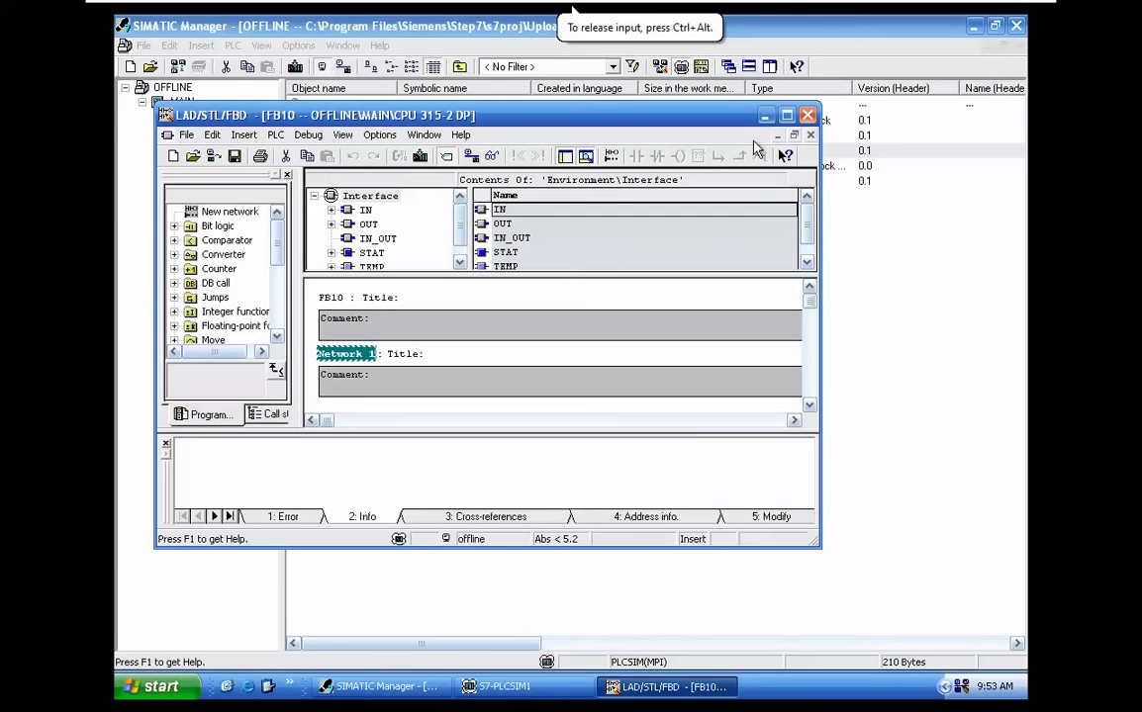
left_click(786, 116)
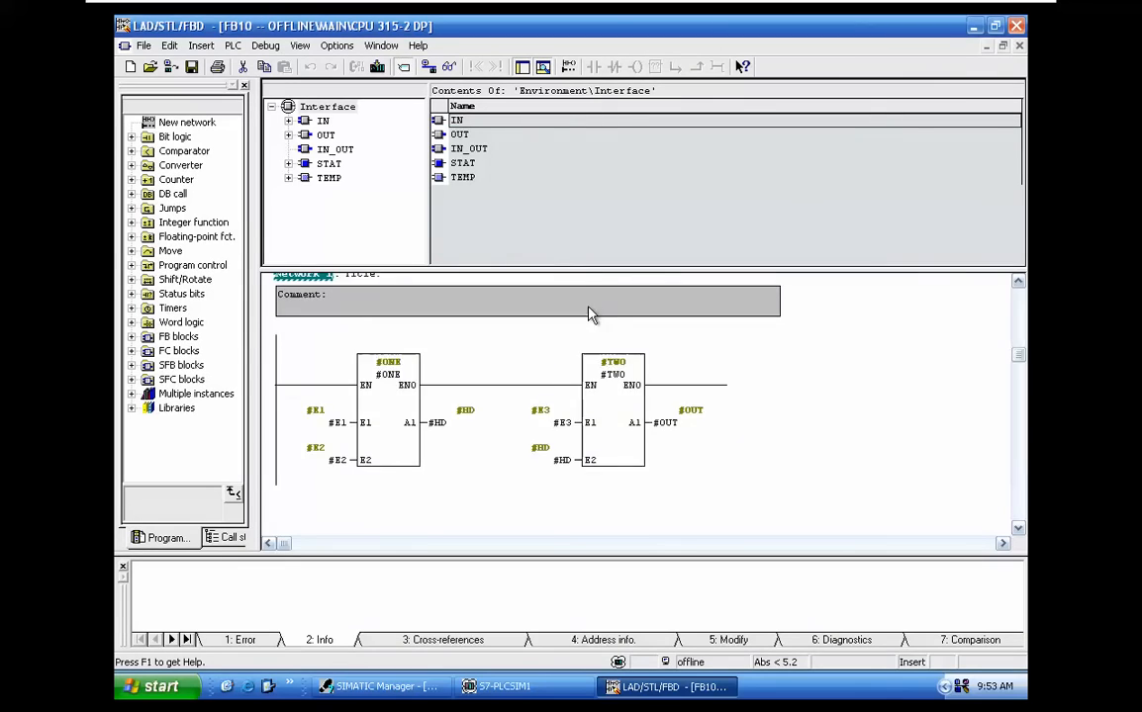
scroll(613, 421, "down", 1)
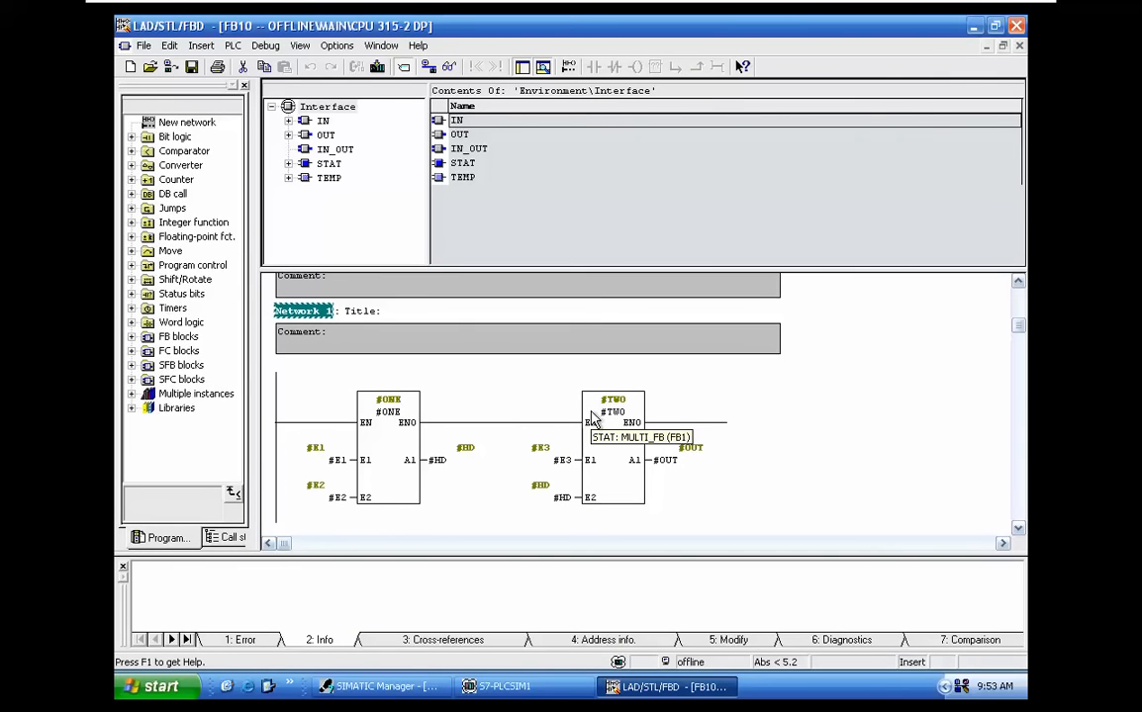
left_click(1016, 27)
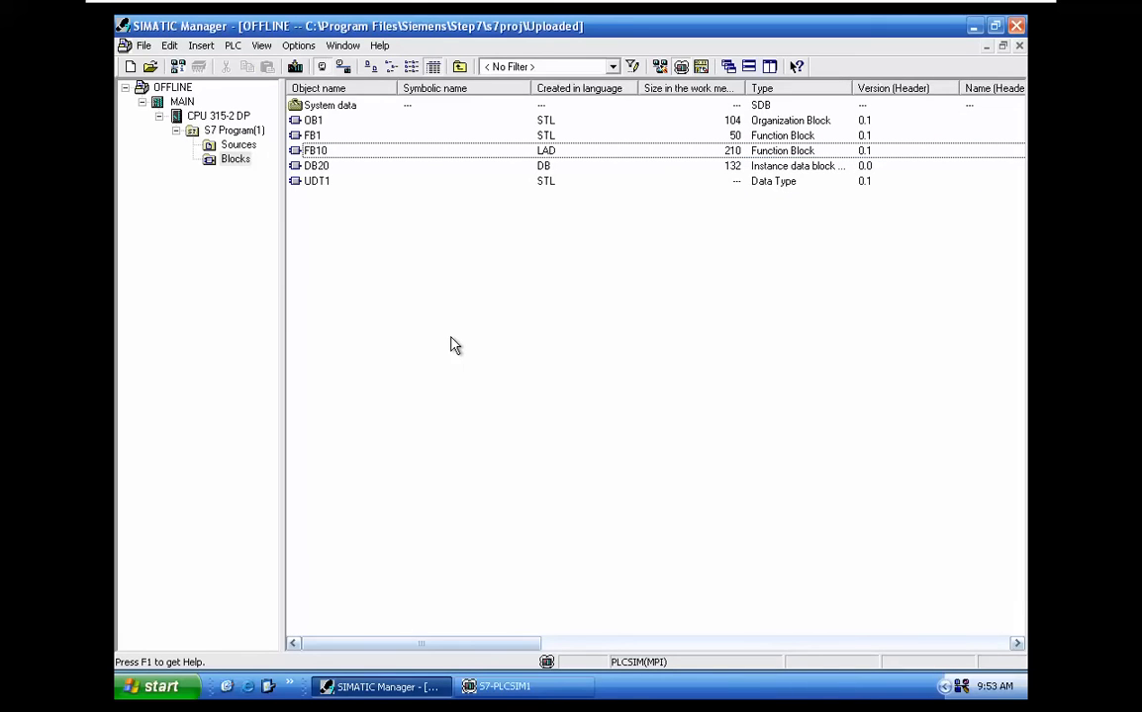
Delete the PROFIBUS(1) network from the HD_UPLOA project
left_click(342, 45)
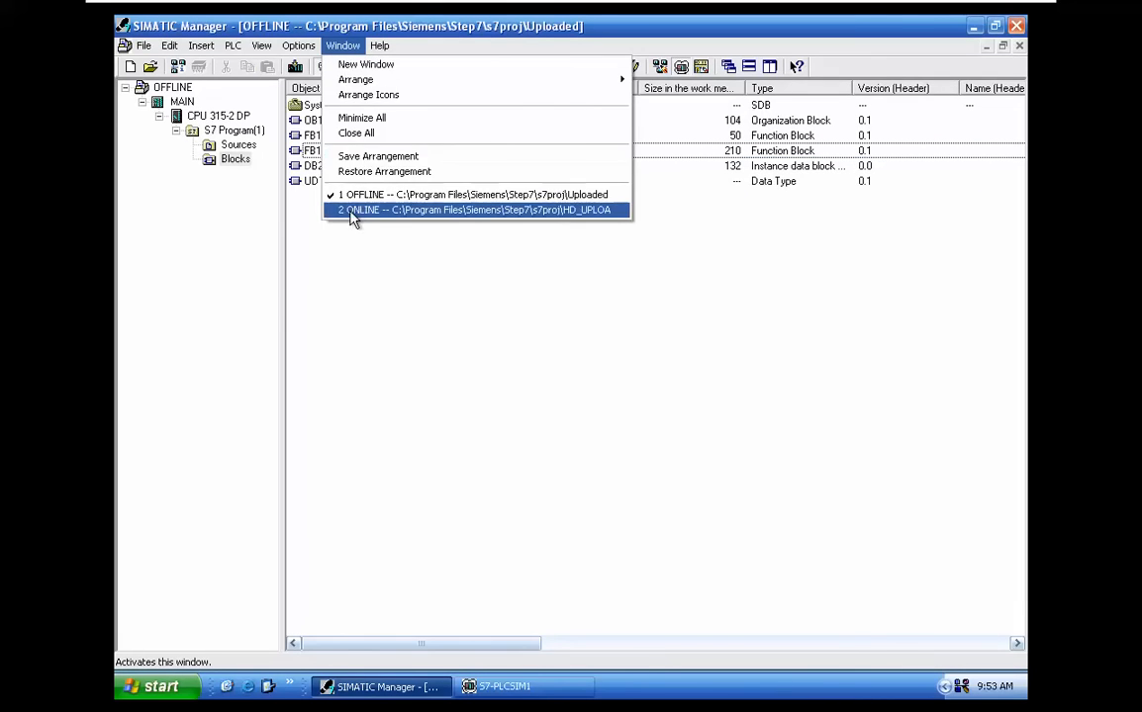
left_click(321, 211)
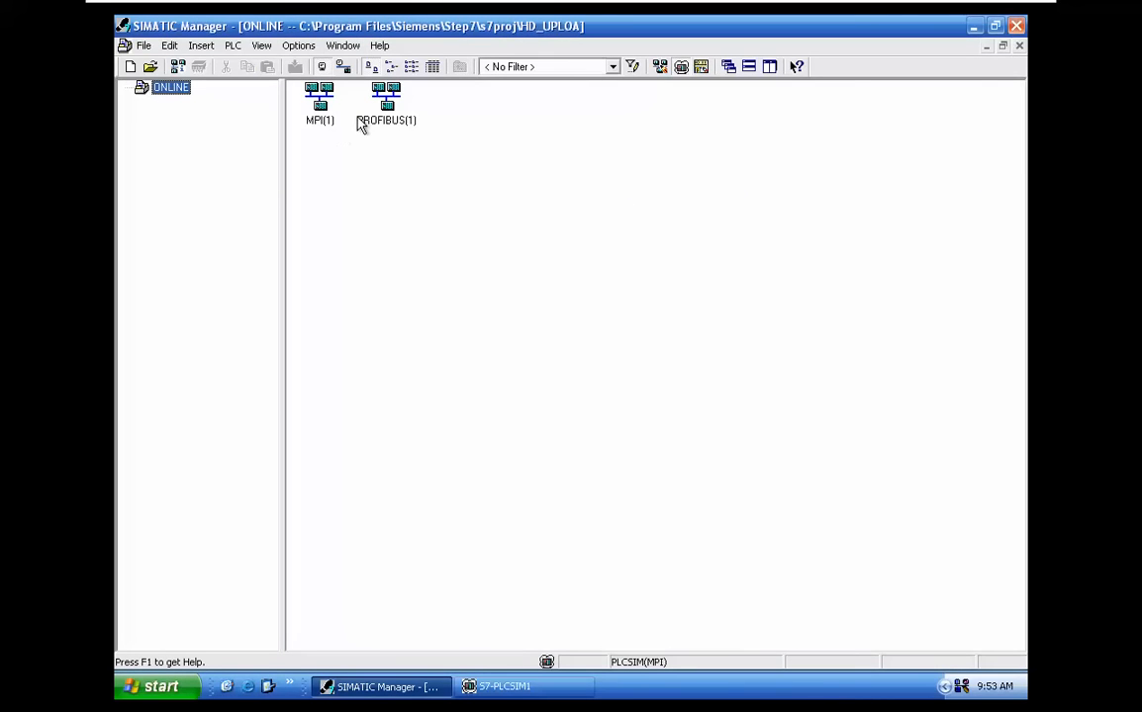
left_click_drag(454, 154, 301, 127)
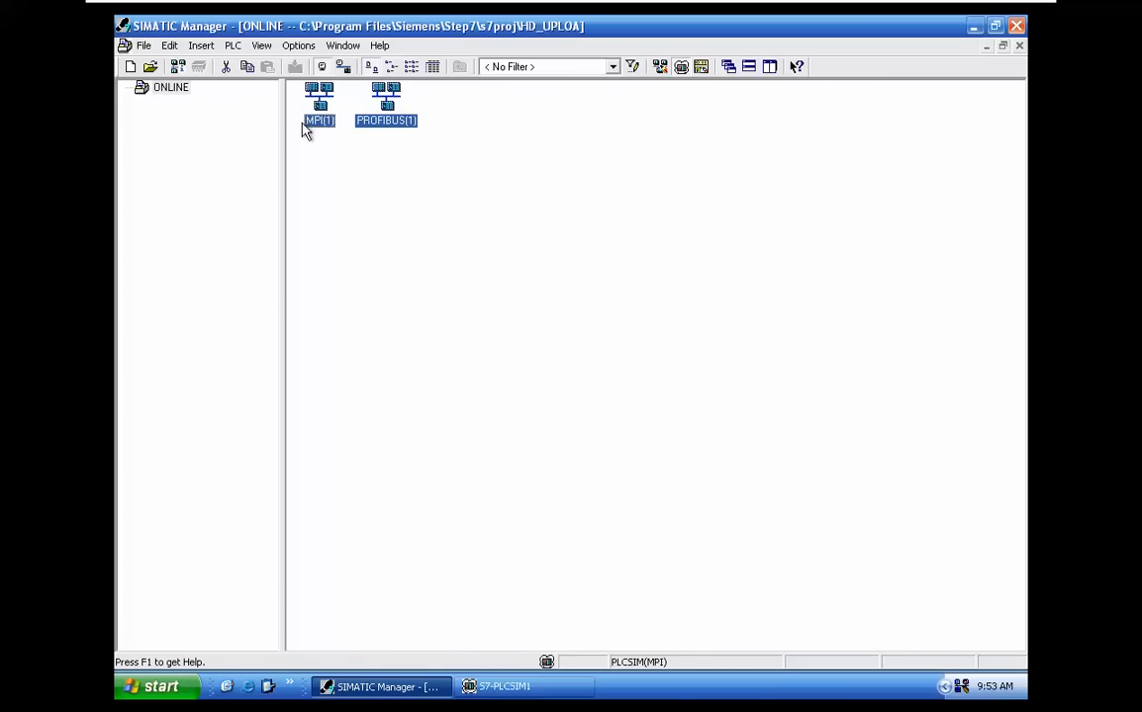
left_click(327, 143)
left_click(394, 111)
key("Delete")
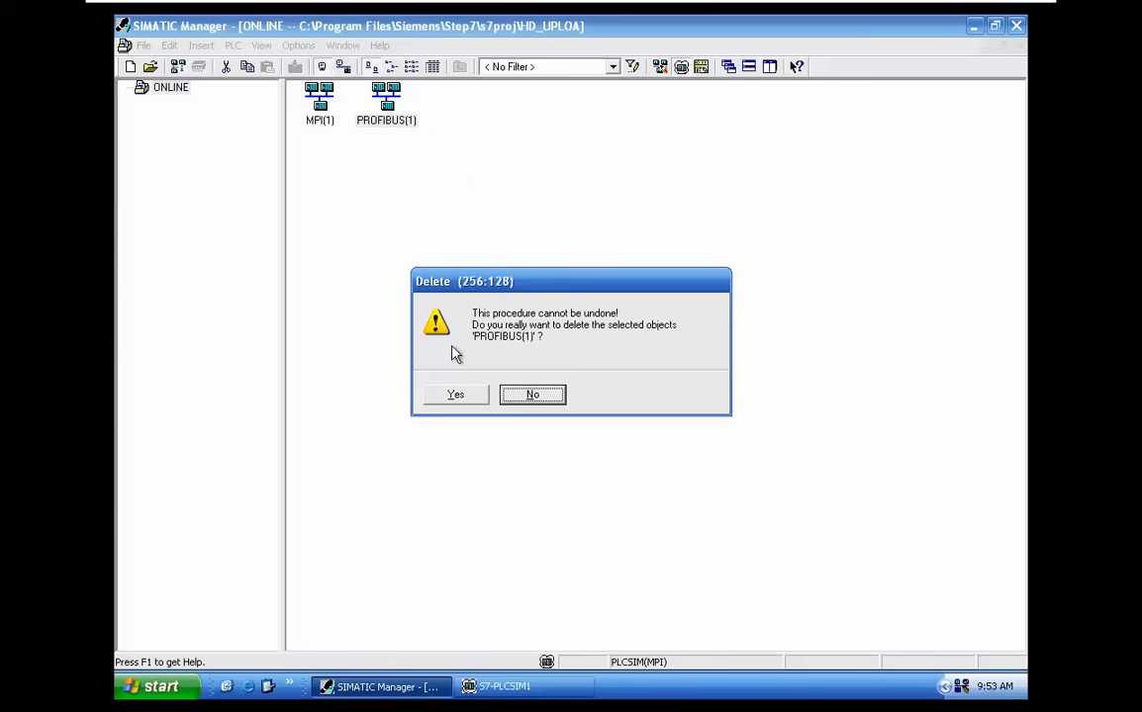
left_click(457, 395)
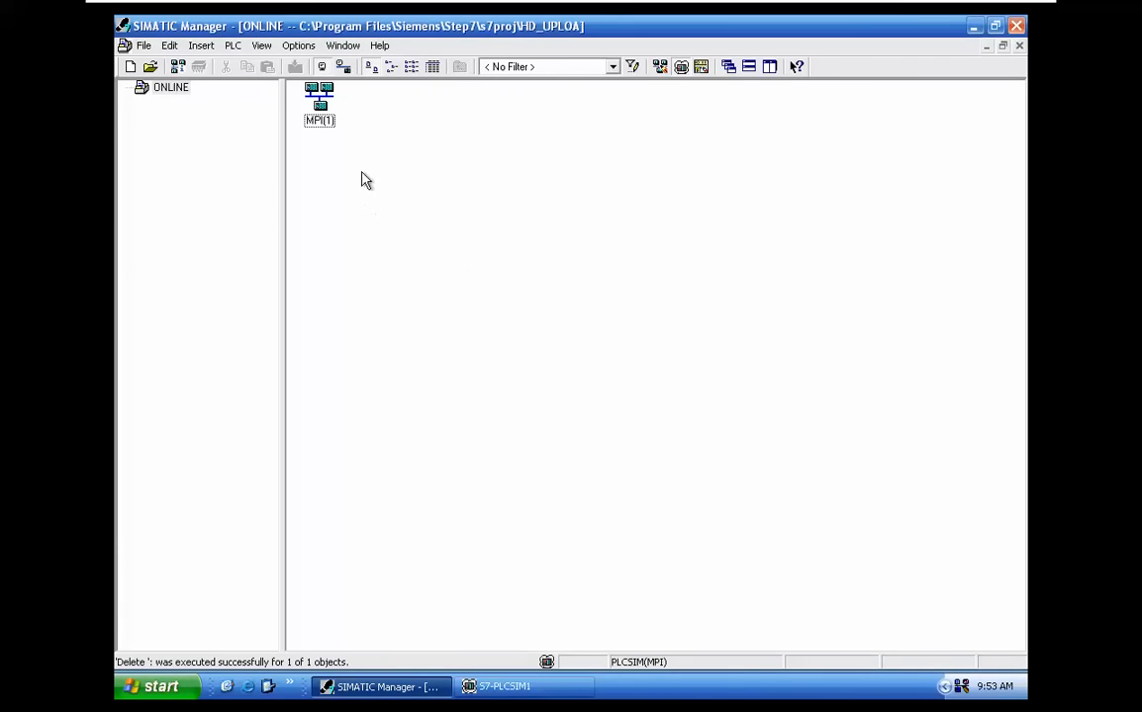
Download the MAIN station of the Uploaded project to the simulated PLC, and set its CPU to RUN-P
left_click(342, 46)
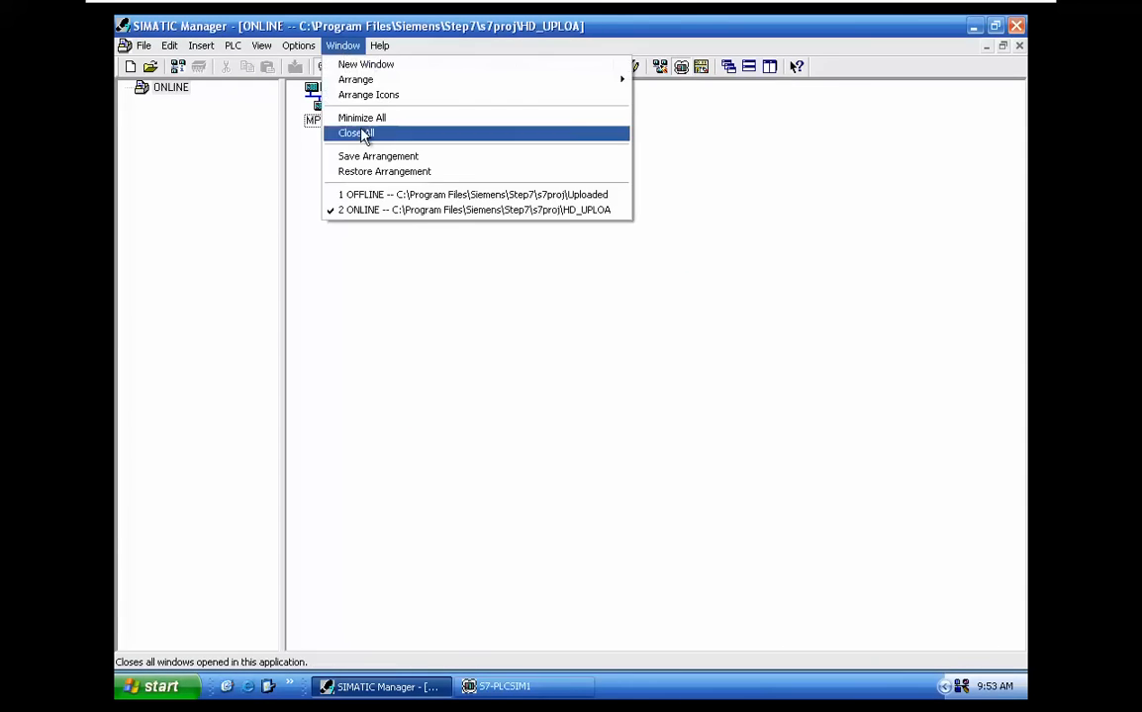
left_click(376, 194)
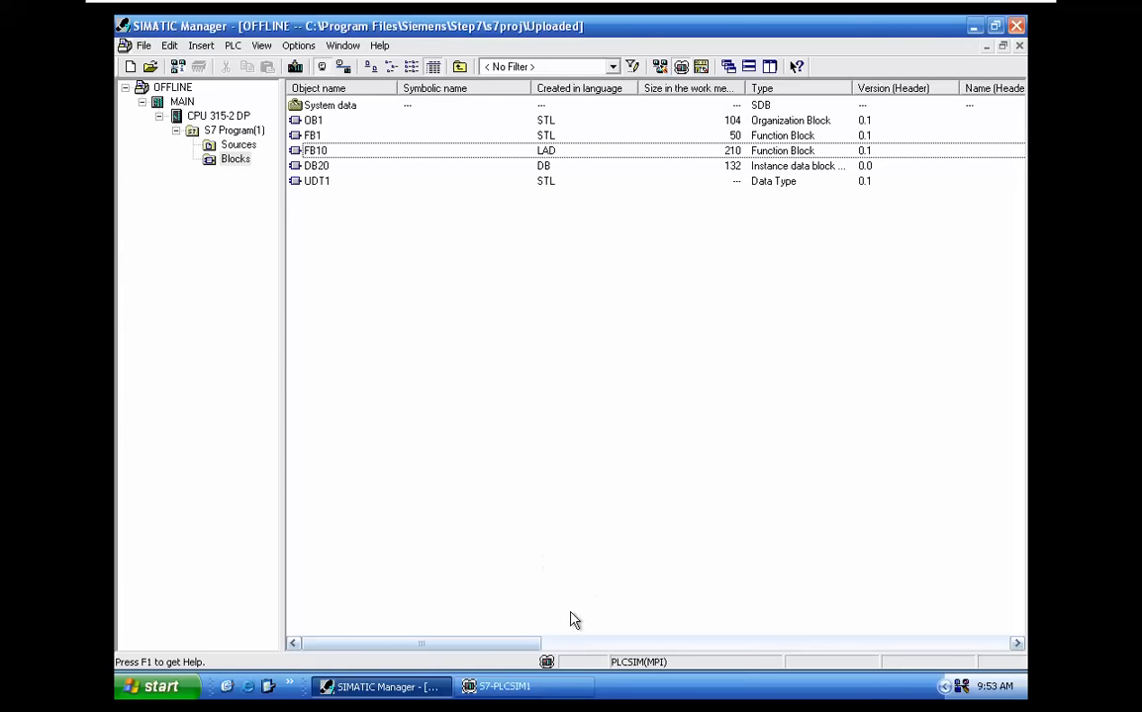
left_click(164, 102)
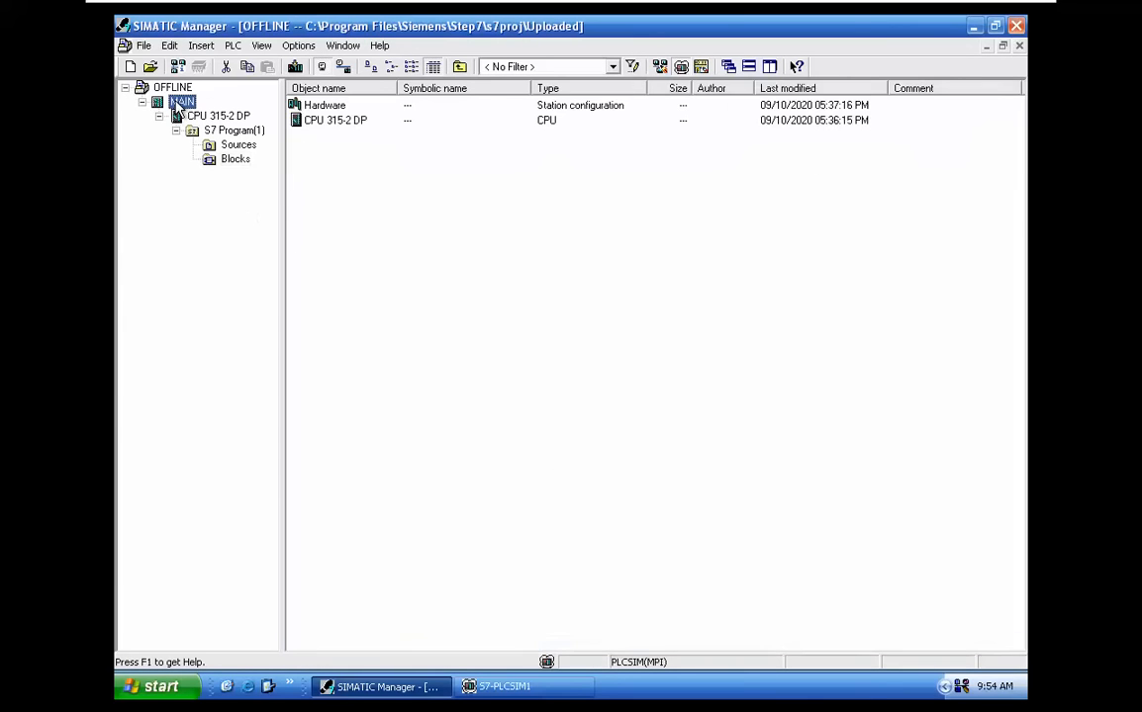
left_click(295, 66)
left_click(451, 411)
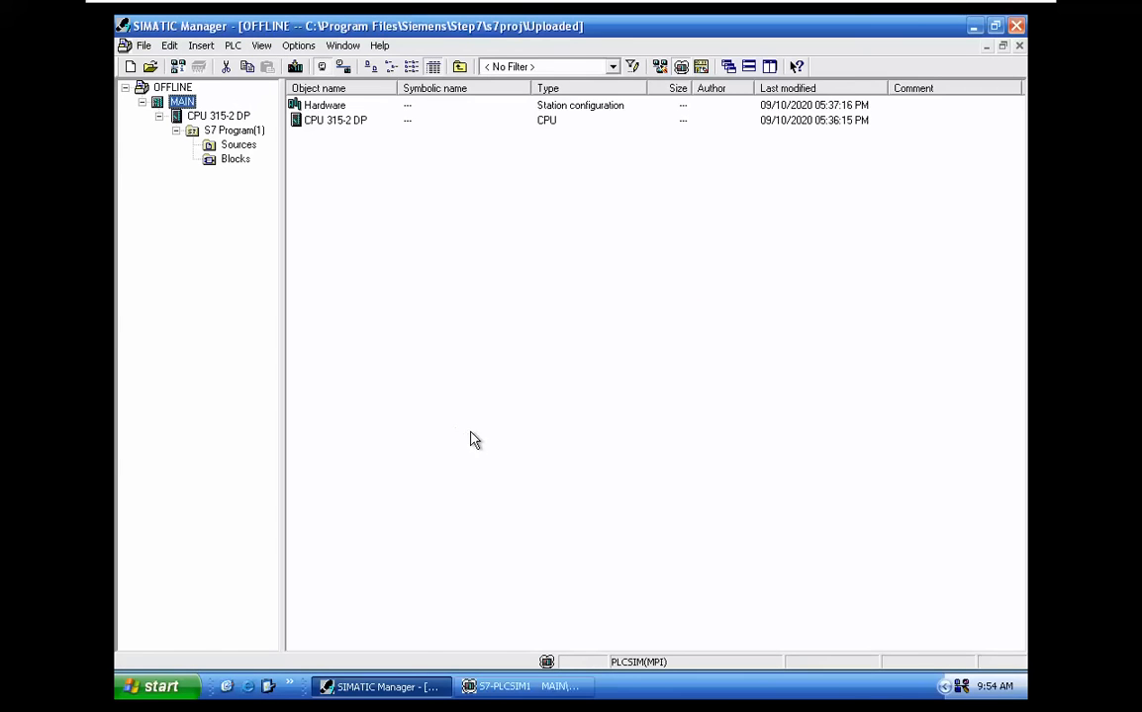
left_click(524, 686)
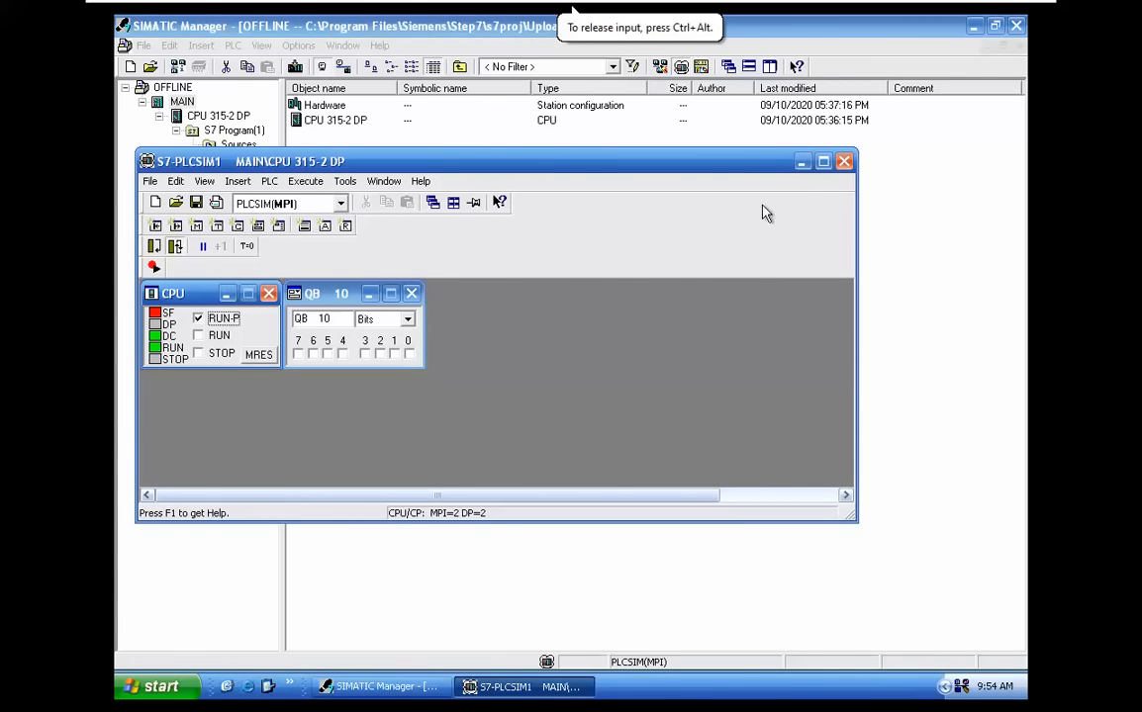
left_click(801, 161)
Upload the MAIN station at MPI address 2 from the simulated PLC into the HD_UPLOA project
left_click(343, 46)
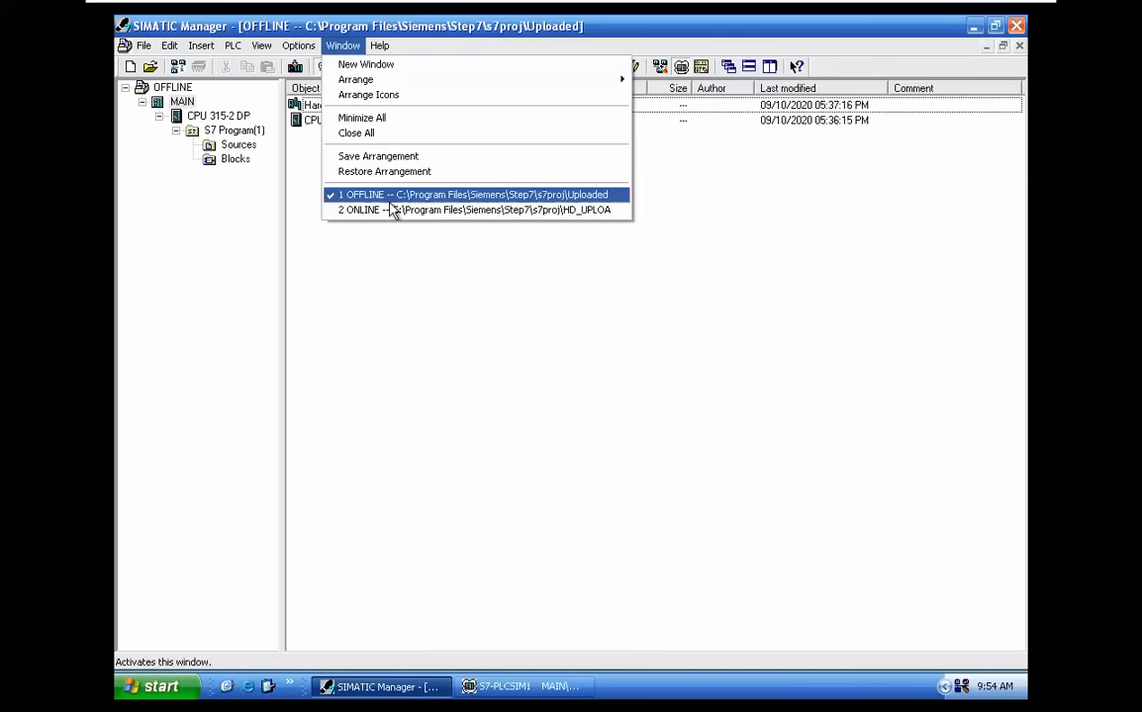
left_click(381, 210)
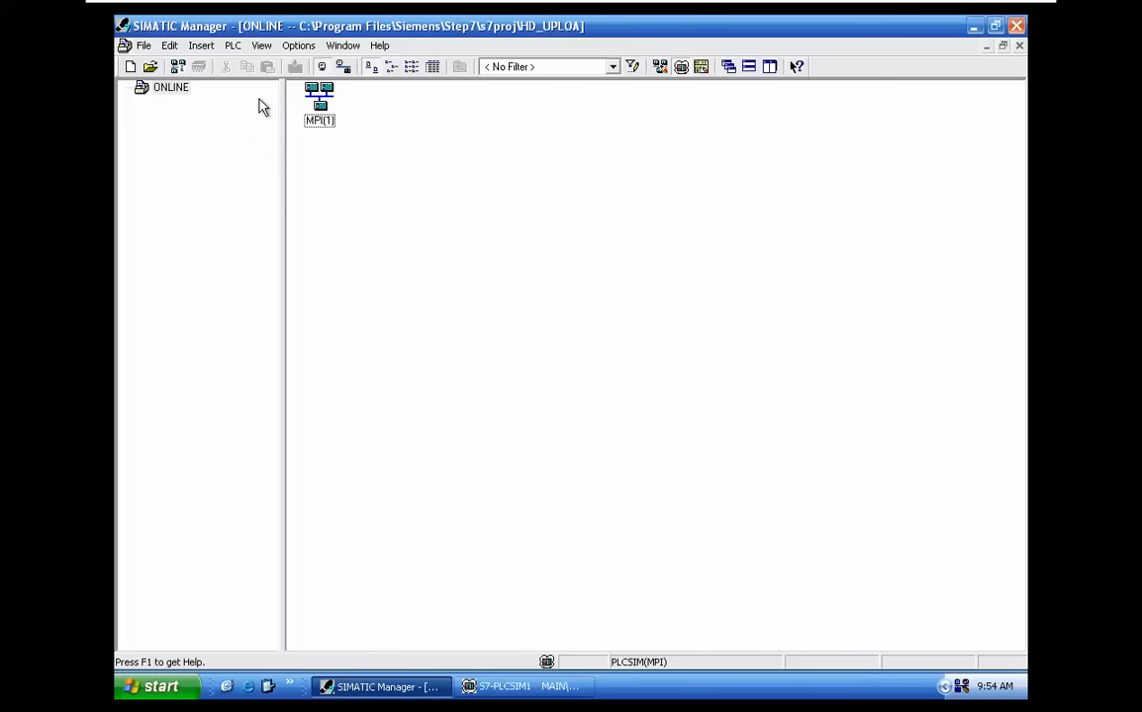
left_click(232, 46)
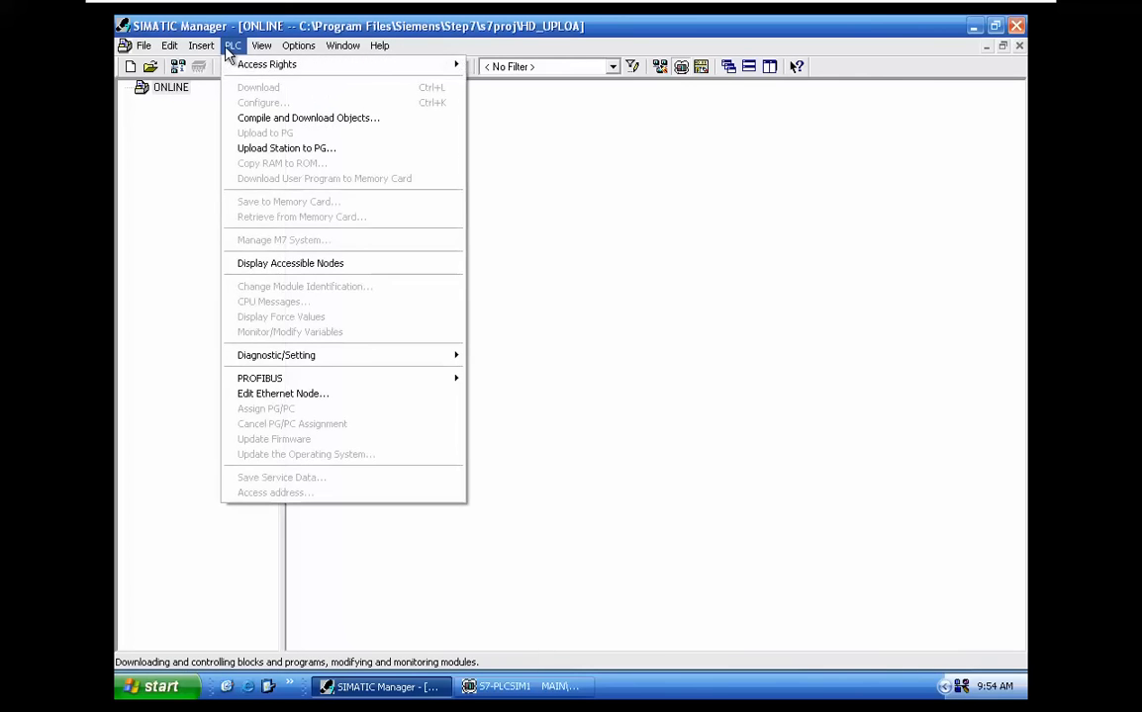
left_click(307, 150)
left_click(571, 518)
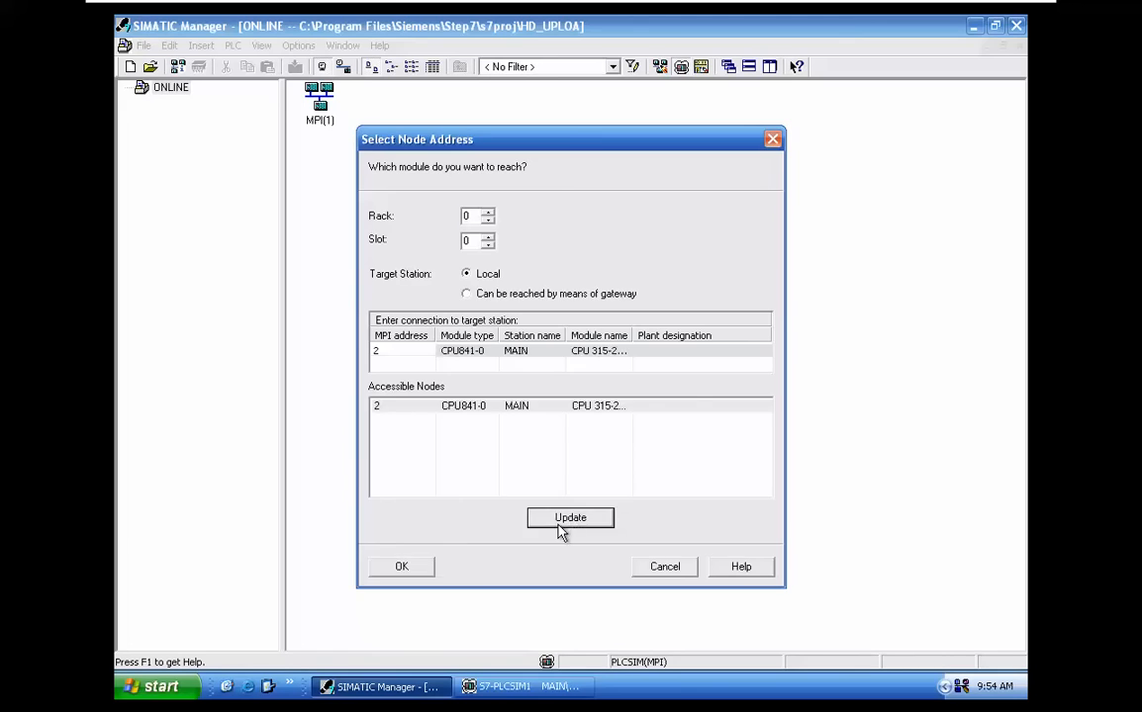
left_click(401, 566)
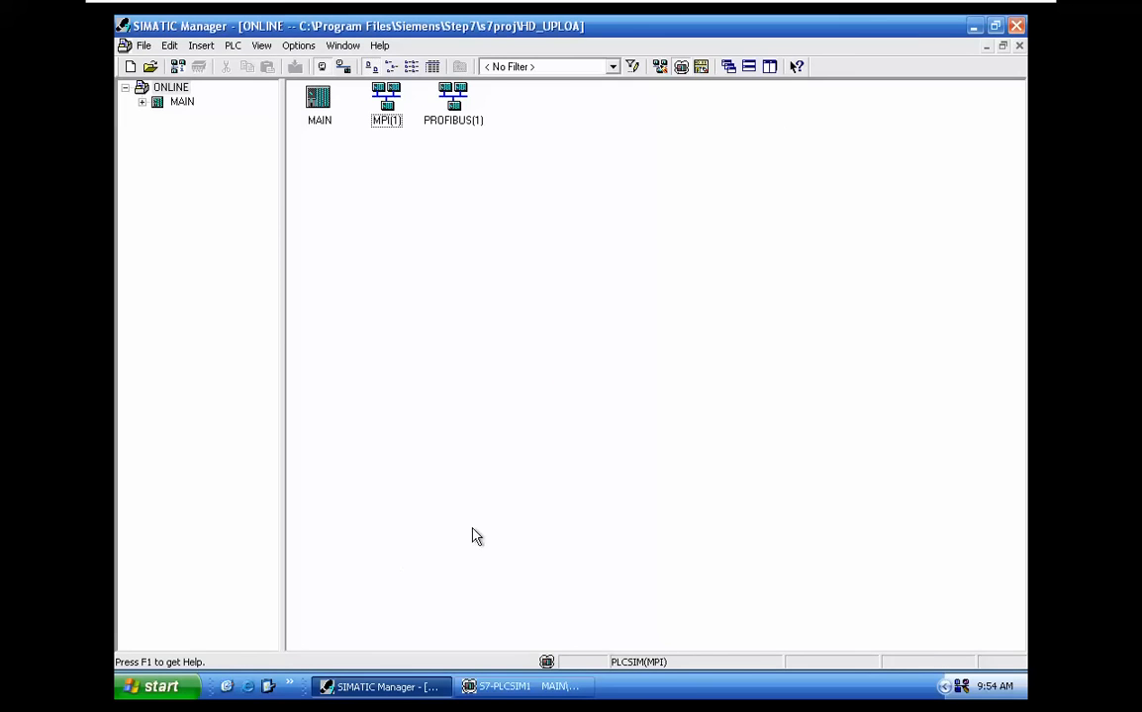
Go through the uploaded MAIN station and CPU 315-2 DP to the Blocks folder of S7 Program(1)
double_click(319, 103)
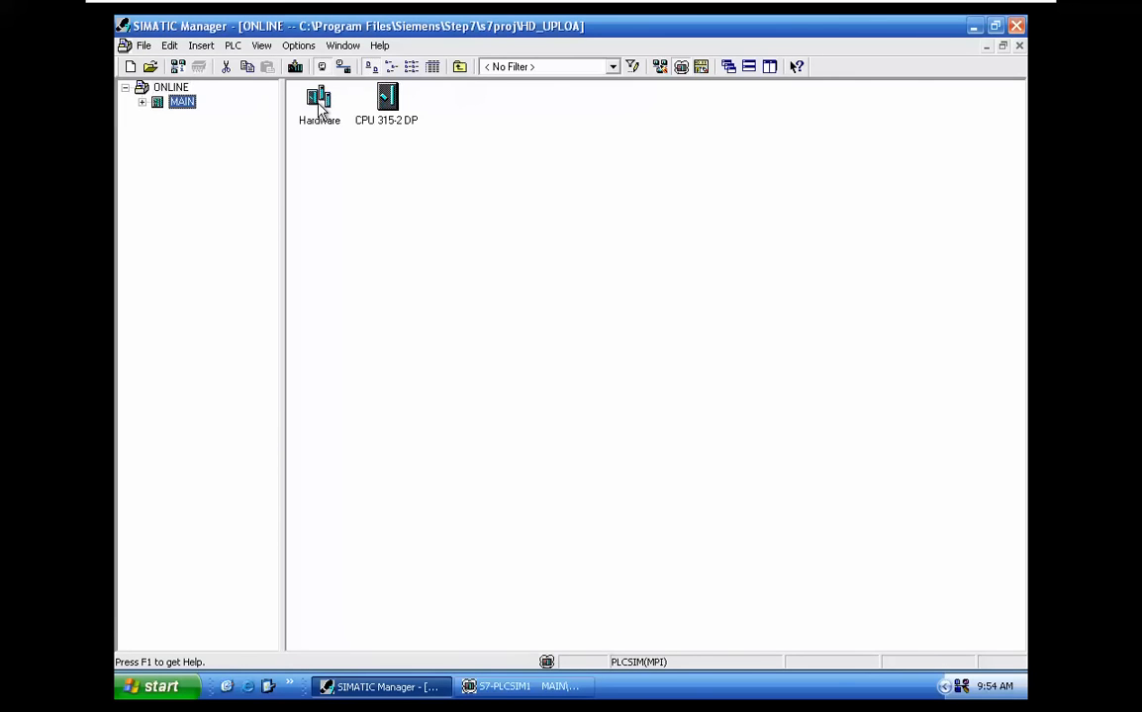
double_click(384, 103)
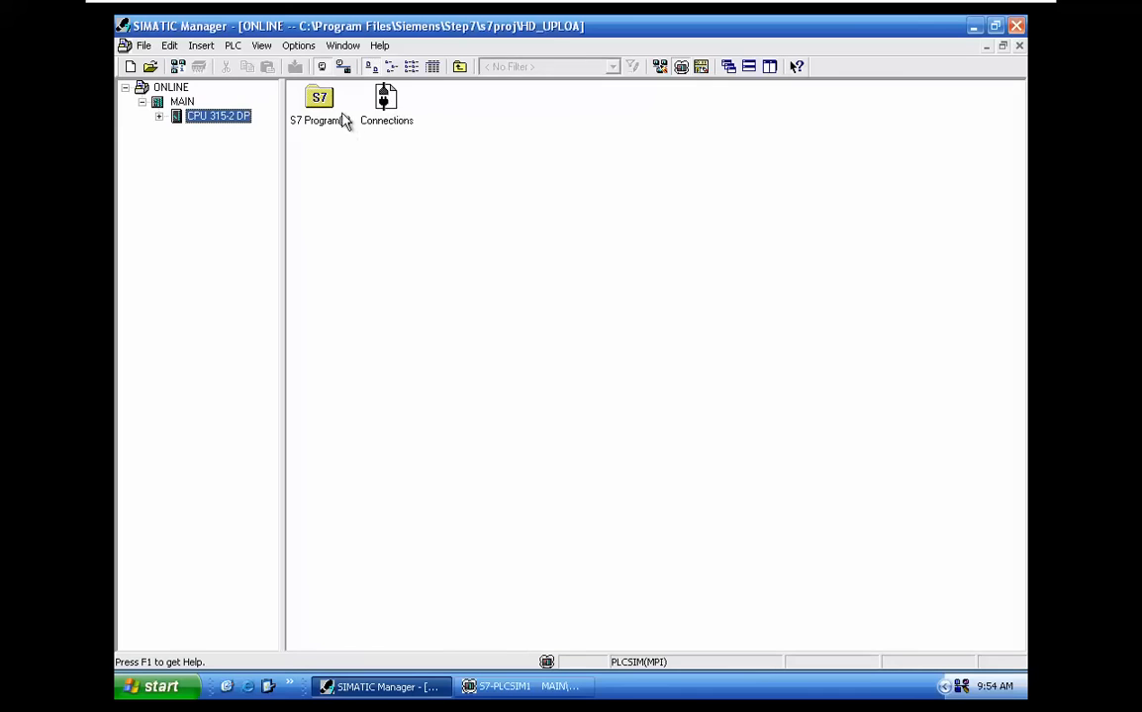
double_click(326, 111)
double_click(385, 104)
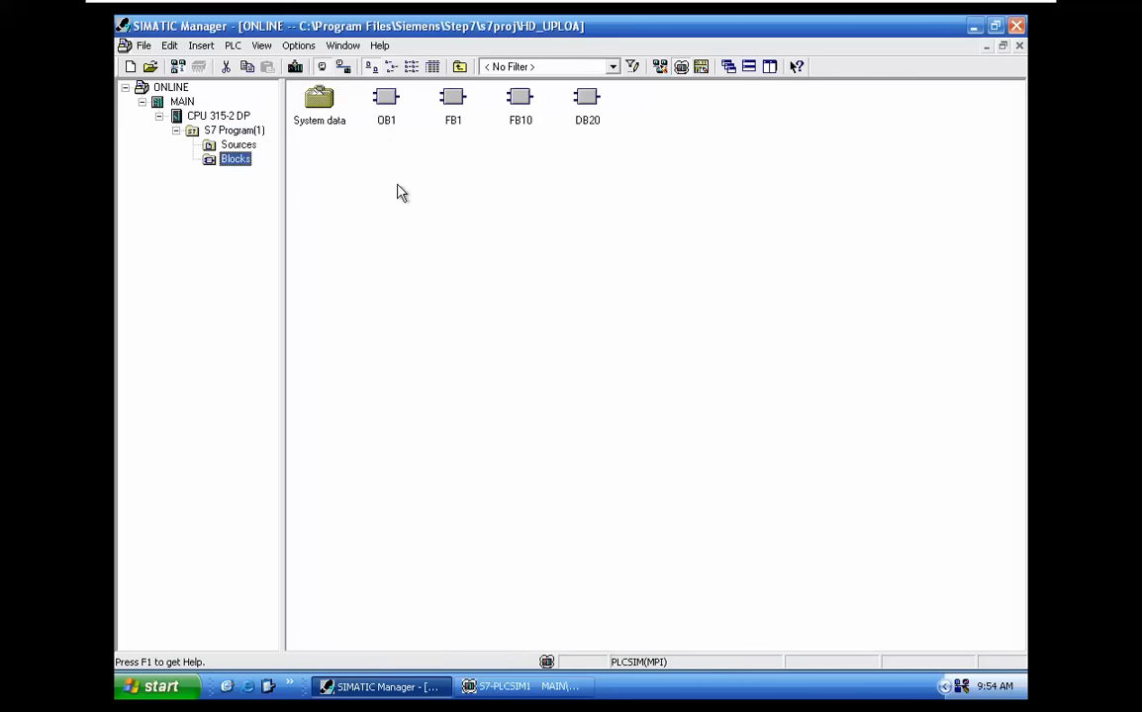
Open the symbol table of S7 Program(1) in the HD_UPLOA project to check its contents
left_click(254, 145)
left_click(259, 132)
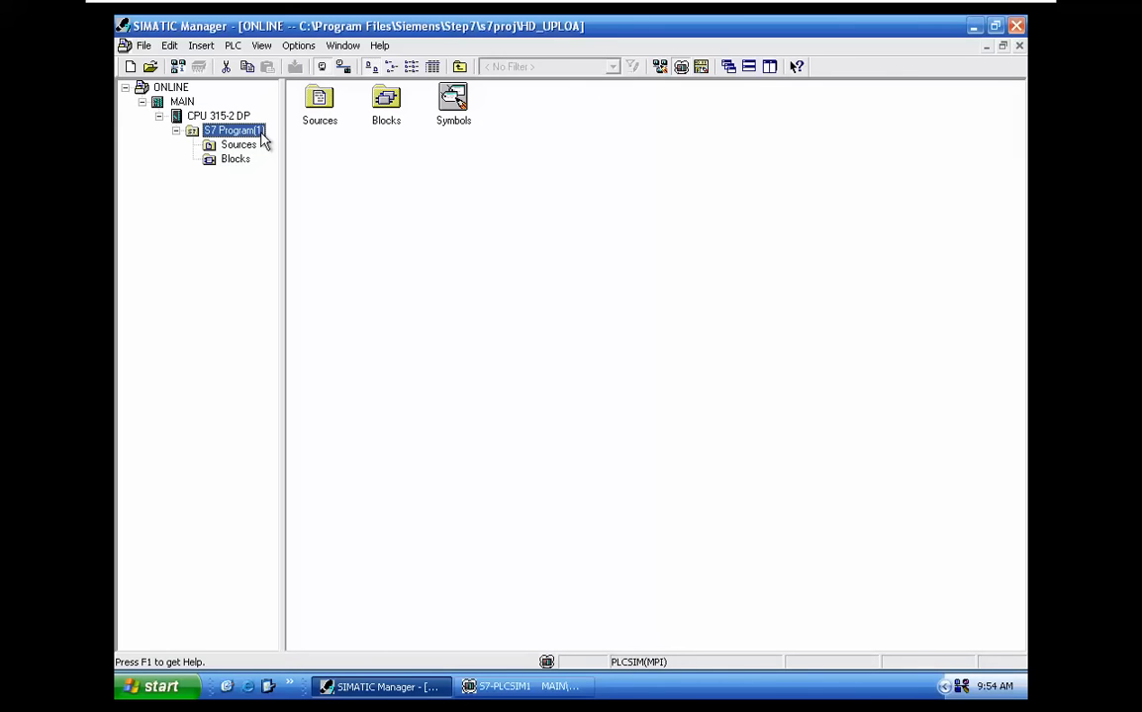
double_click(454, 109)
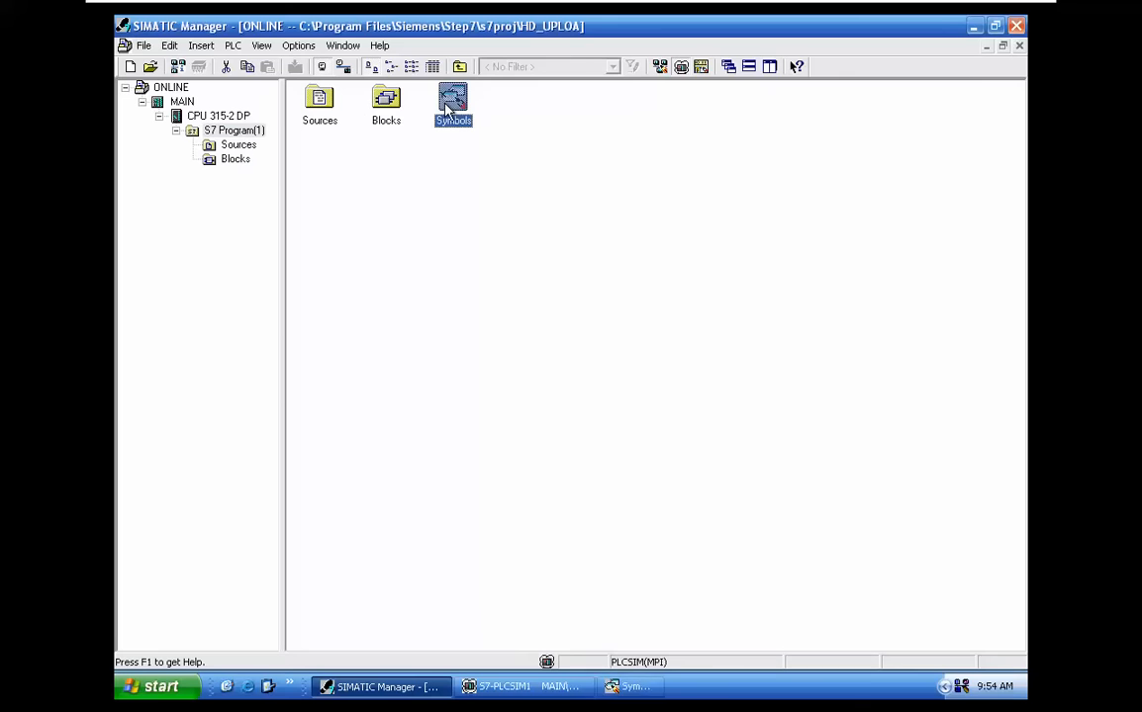
left_click(641, 695)
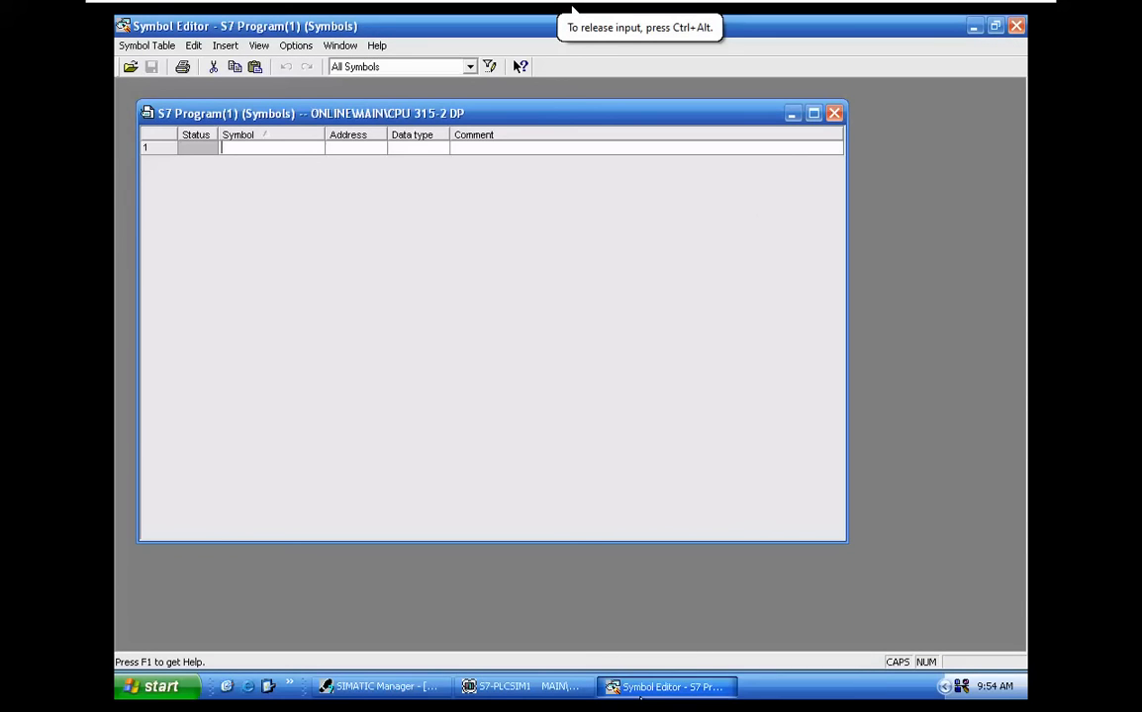
Close the empty symbol table and check the symbol table of S7 Program(1) in the offline Uploaded project
left_click(834, 113)
left_click(1016, 26)
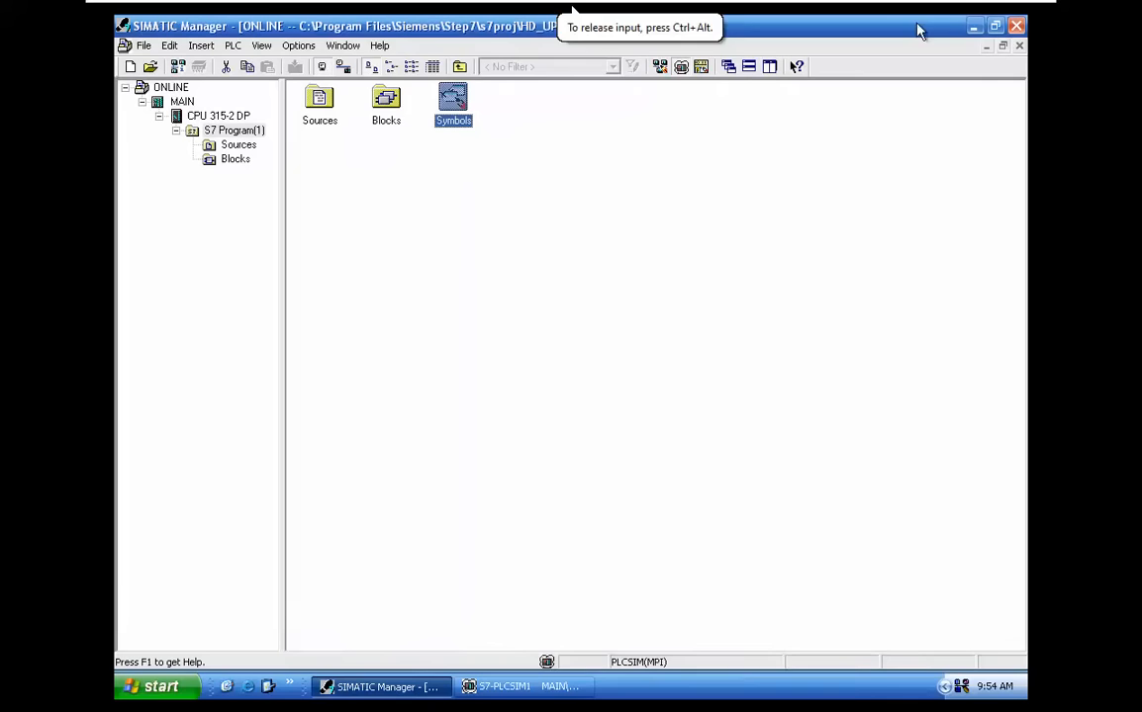
left_click(337, 47)
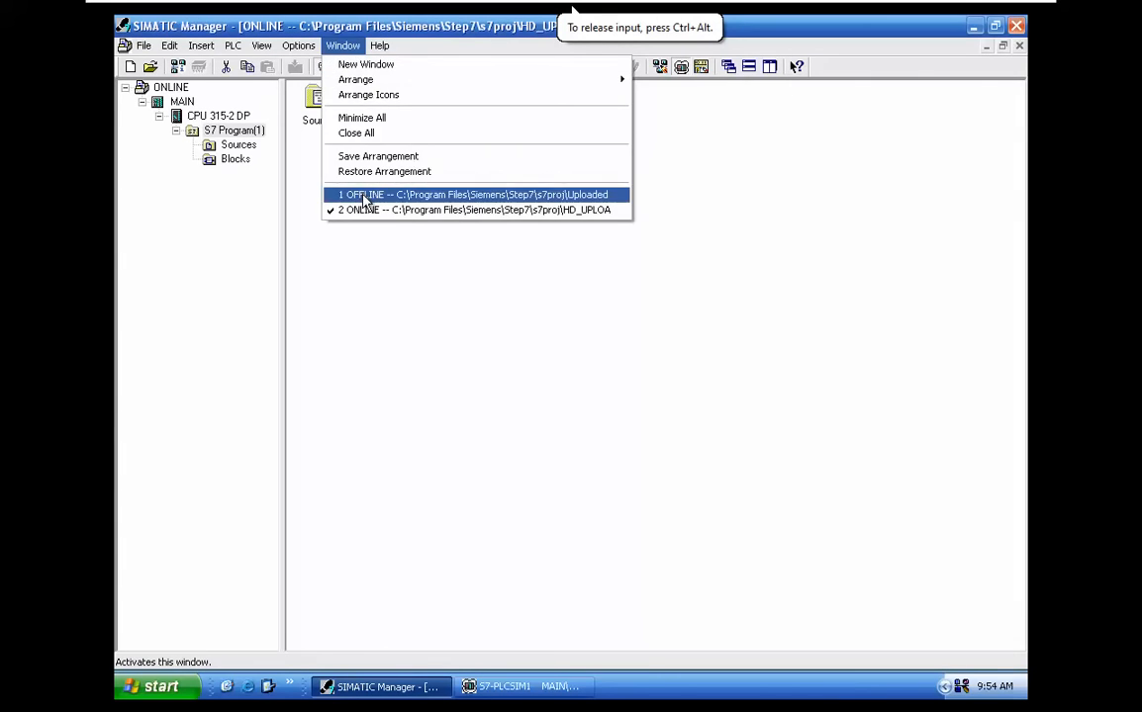
left_click(348, 195)
left_click(234, 132)
double_click(301, 136)
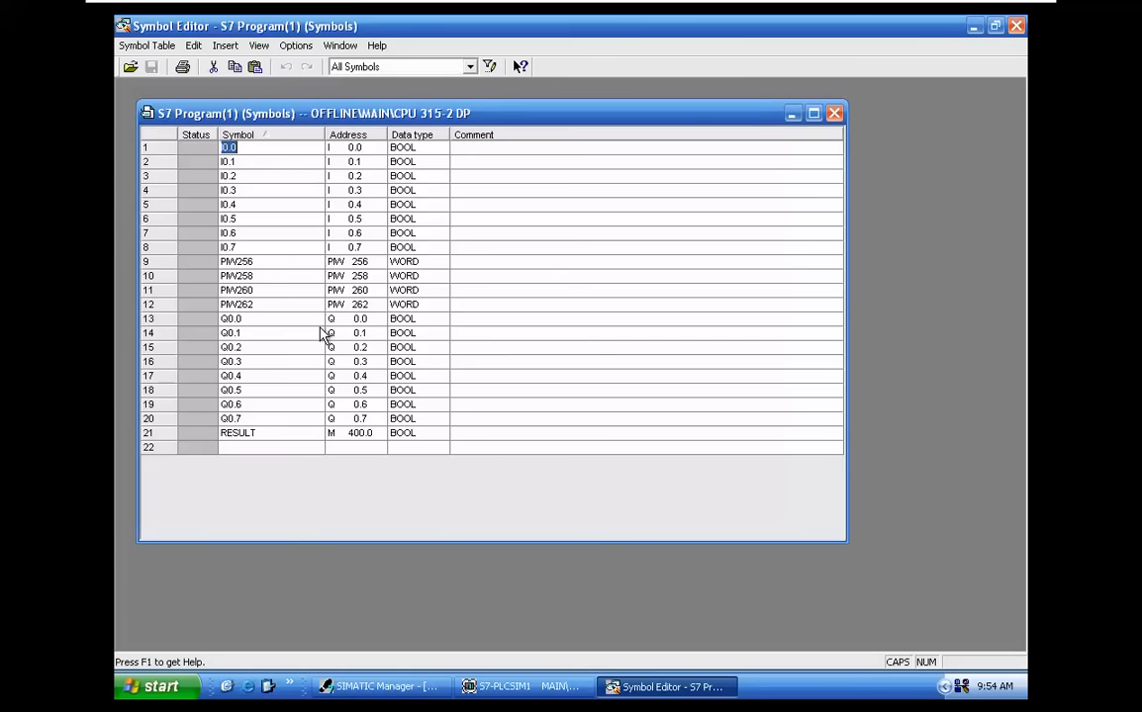
left_click(813, 113)
left_click(1015, 26)
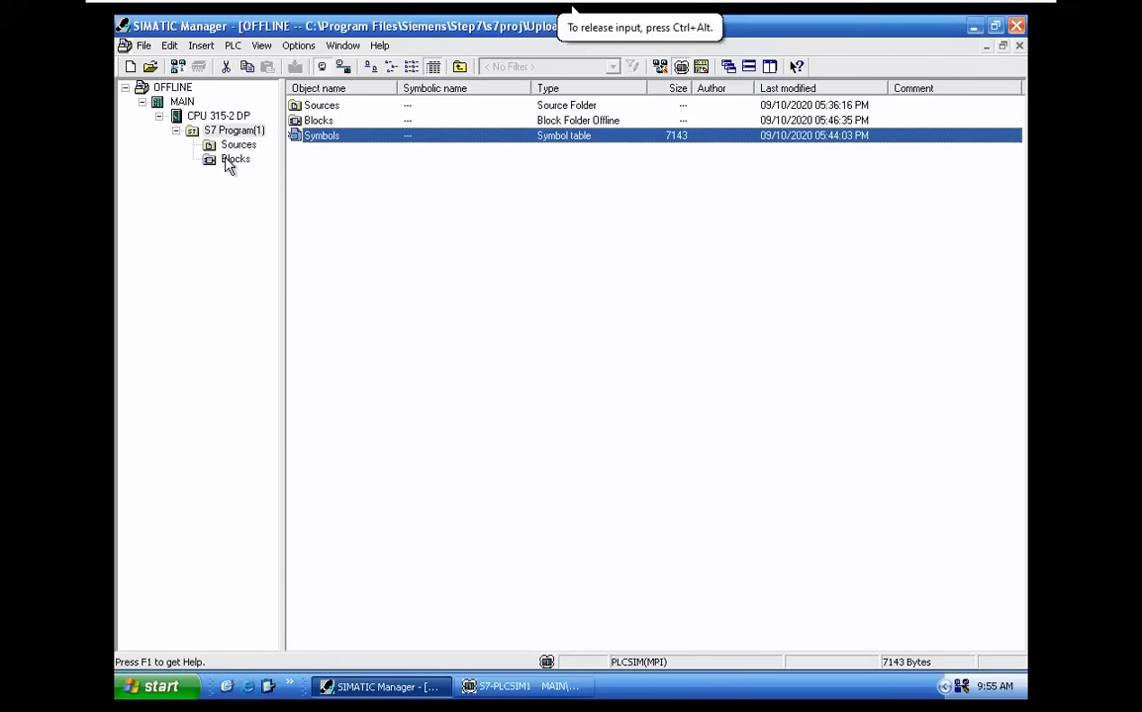
Return to the online HD_UPLOA project and open OB1 from its Blocks folder to examine the networks
left_click(343, 46)
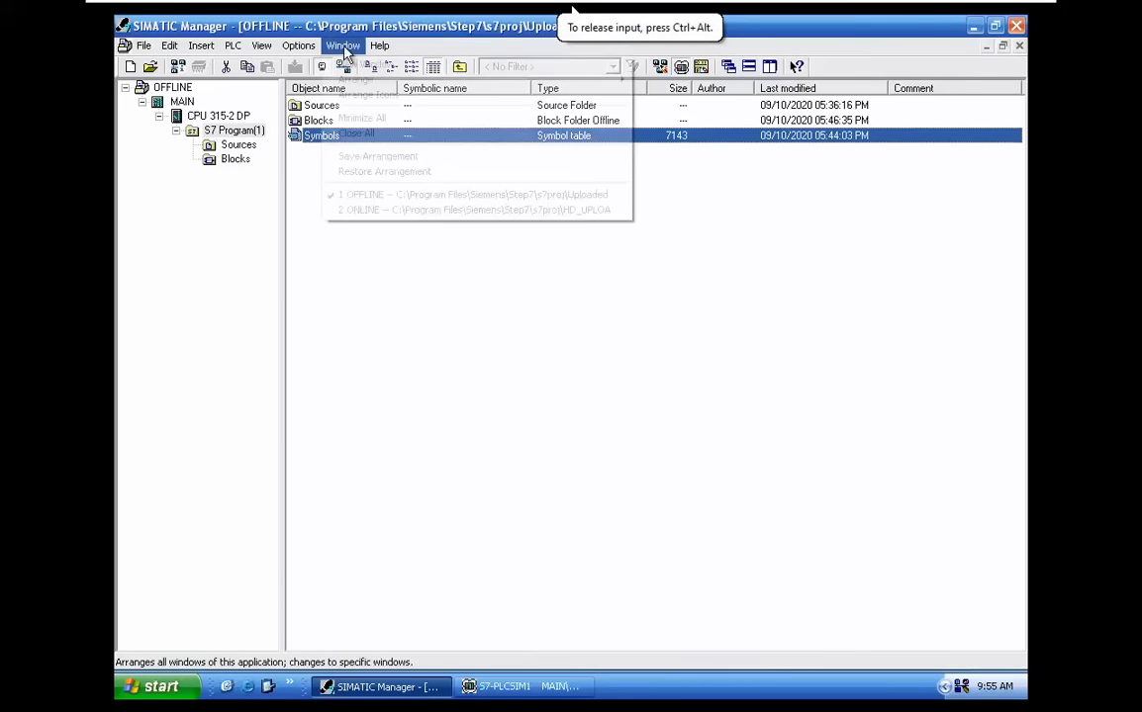
left_click(386, 210)
left_click(237, 161)
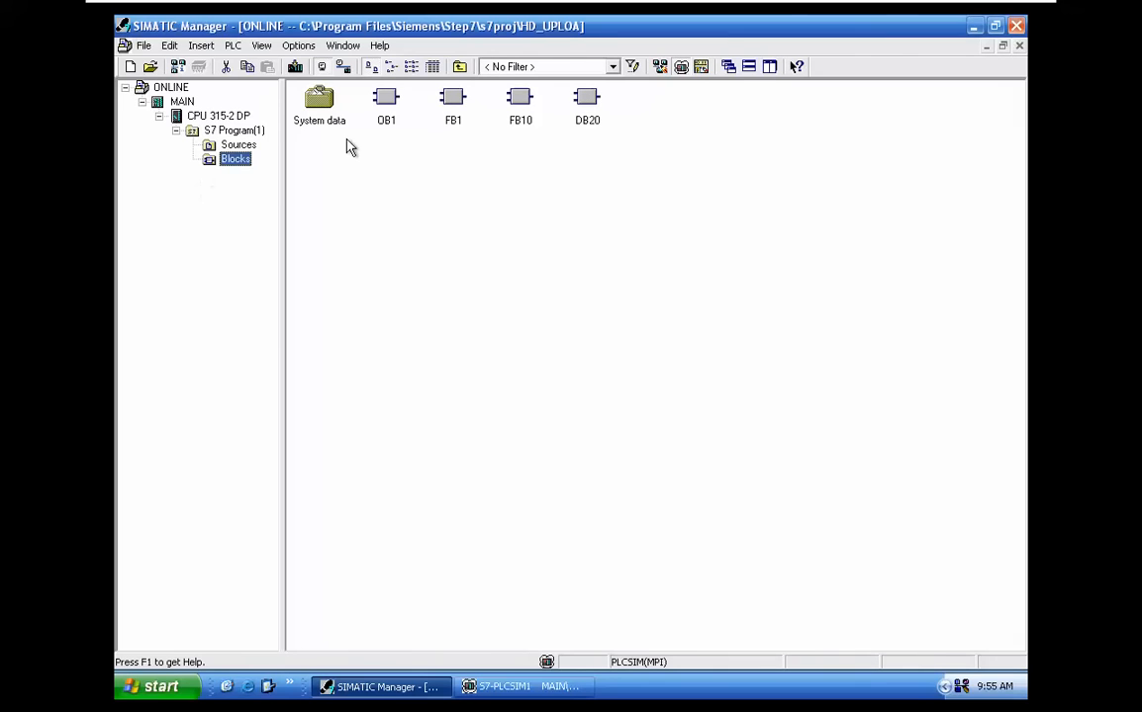
left_click(386, 112)
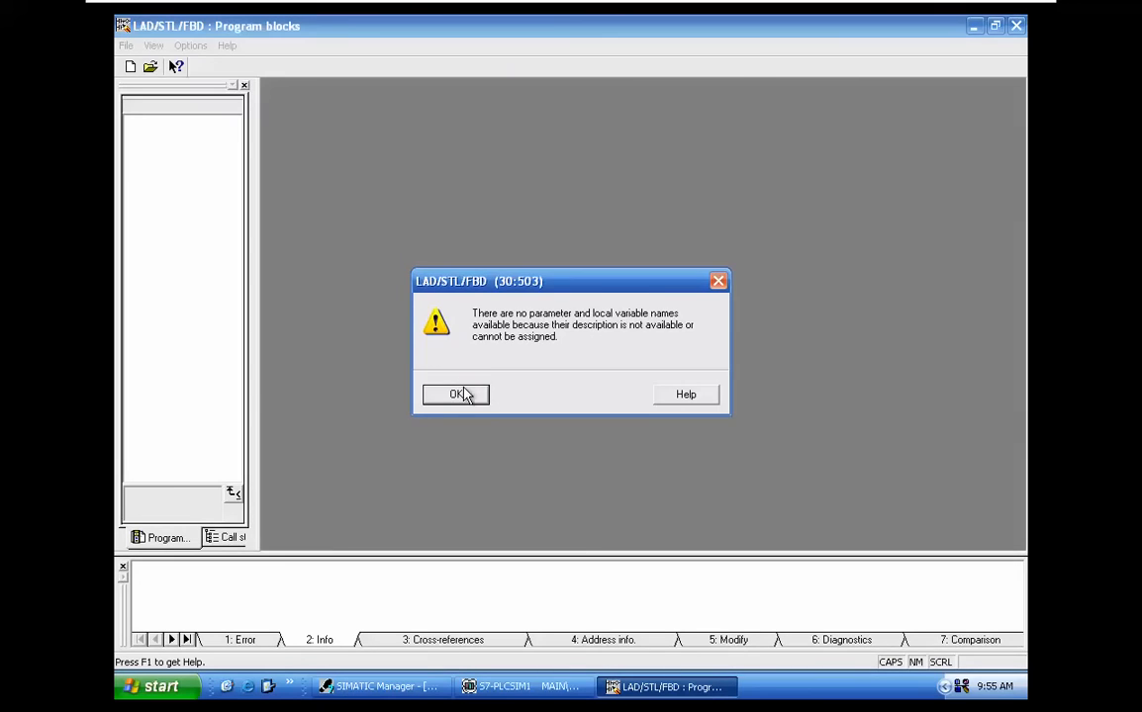
left_click(462, 395)
left_click(463, 405)
scroll(465, 409, "down", 3)
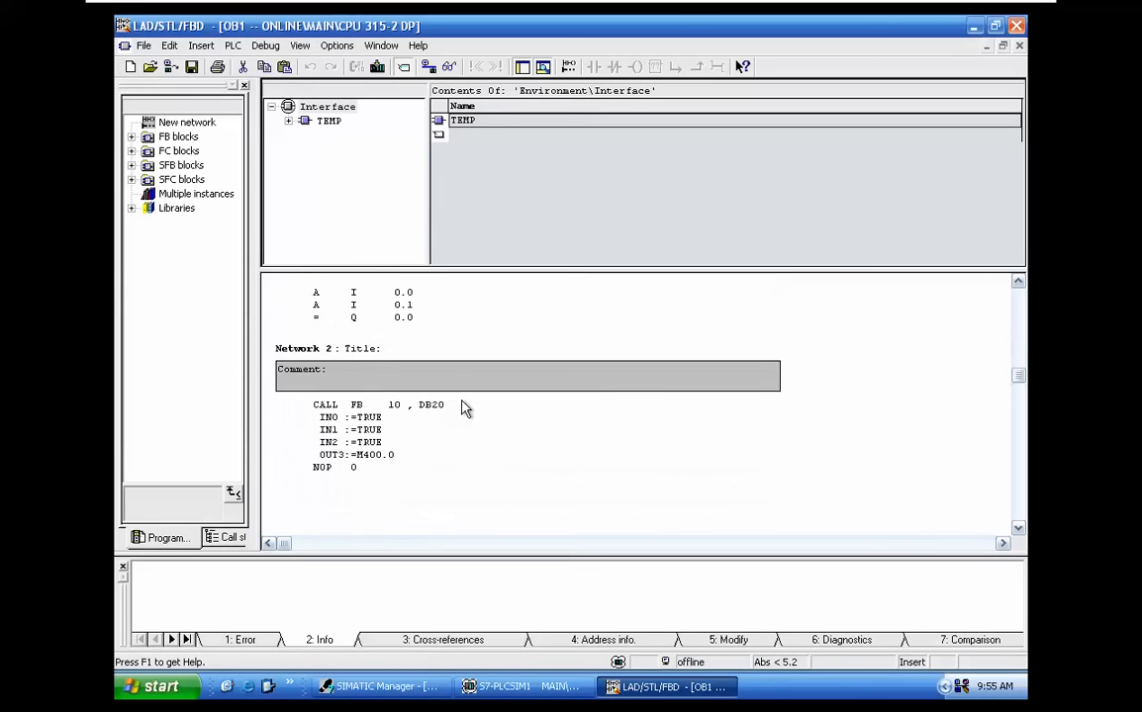
Open FB10 from the Blocks folder of the HD_UPLOA project, accepting the notice about missing variable names
left_click(386, 686)
double_click(521, 99)
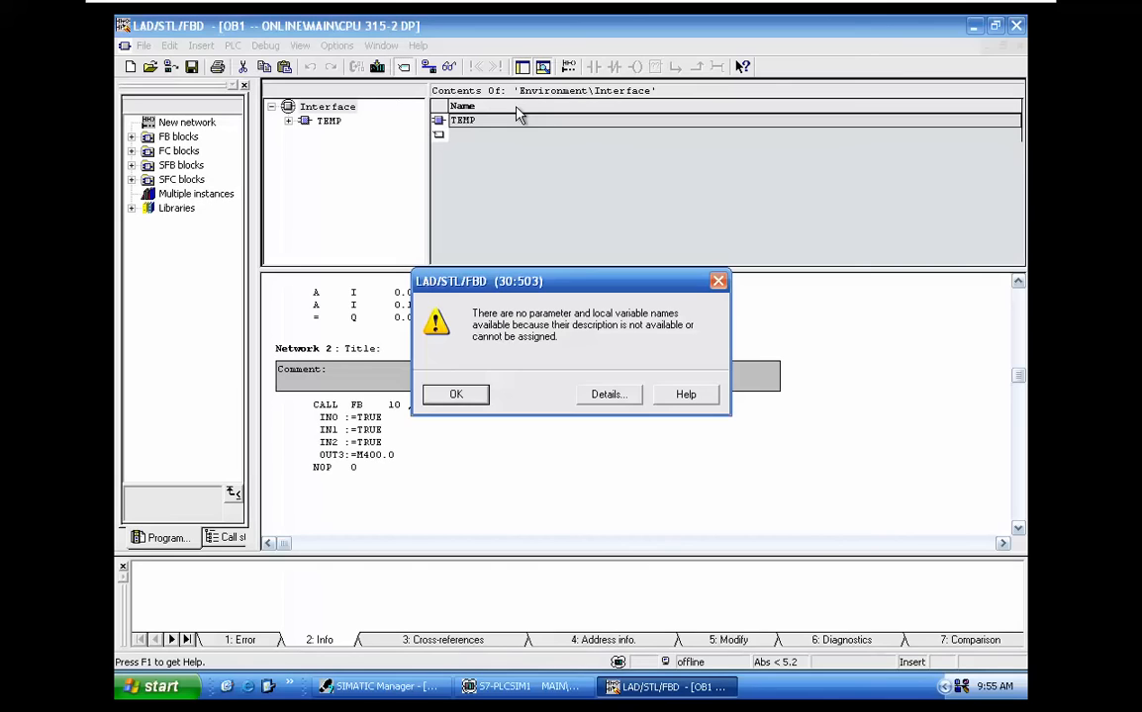
left_click(472, 396)
left_click(472, 405)
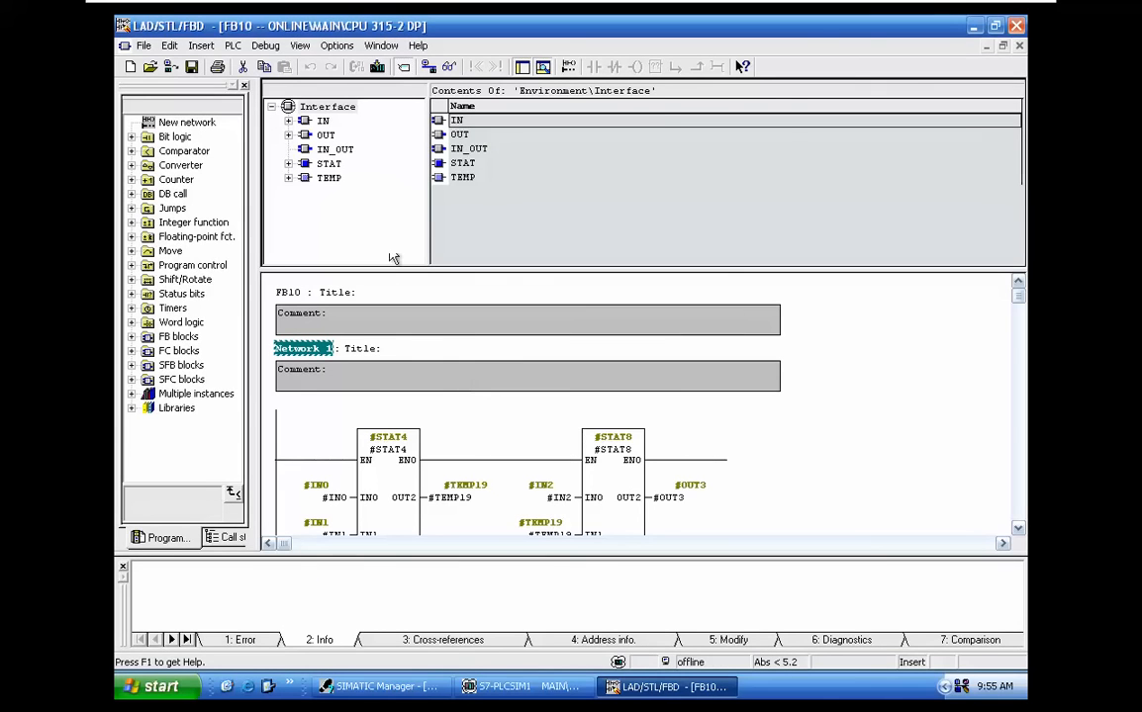
Examine the IN, OUT, IN_OUT and STAT declarations in the interface of FB10
left_click(322, 121)
left_click(324, 136)
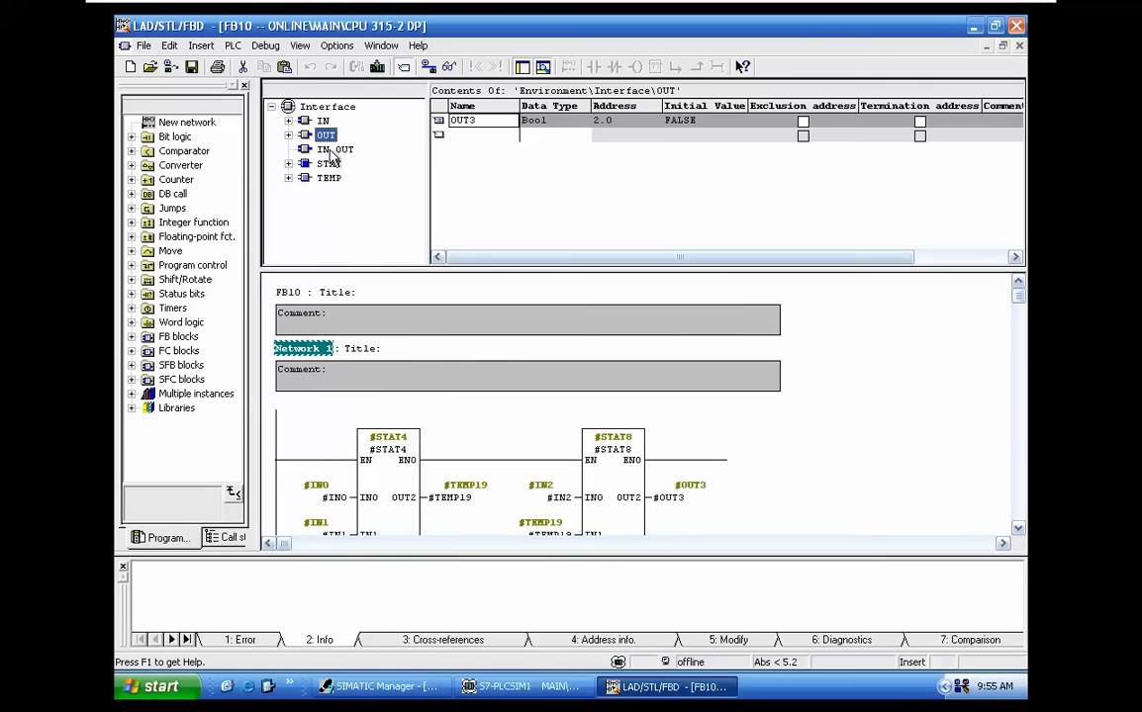
left_click(331, 149)
left_click(322, 135)
key("Up")
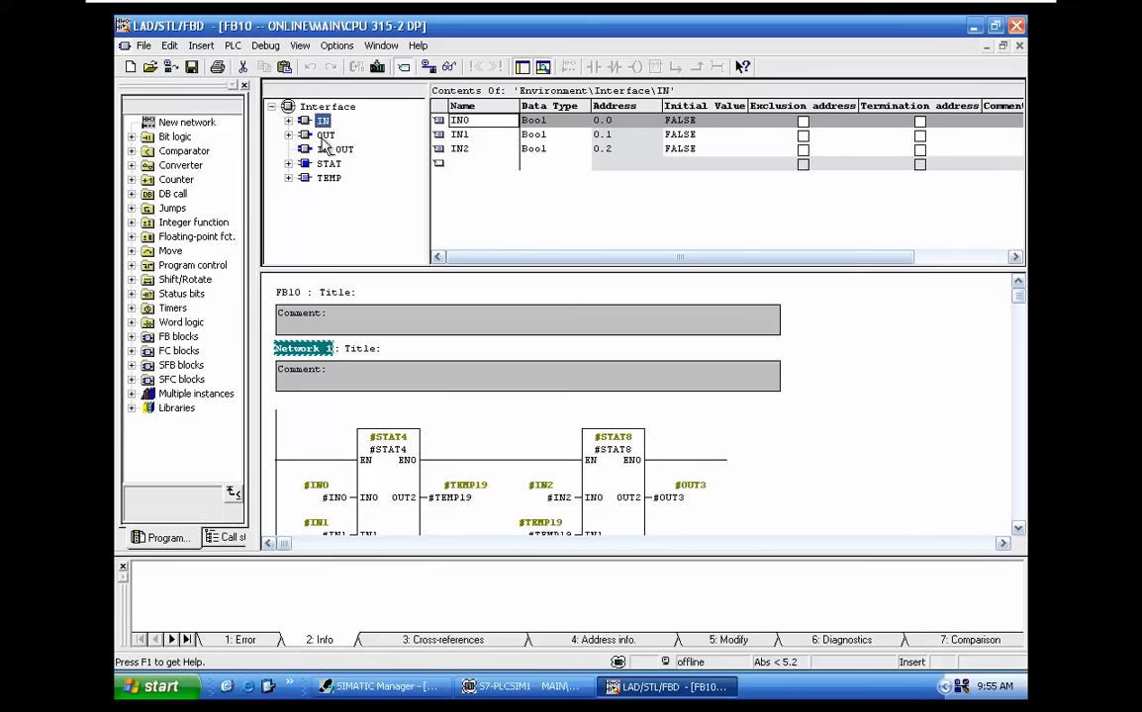
key("Down")
key("Down")
key("Down")
key("Down")
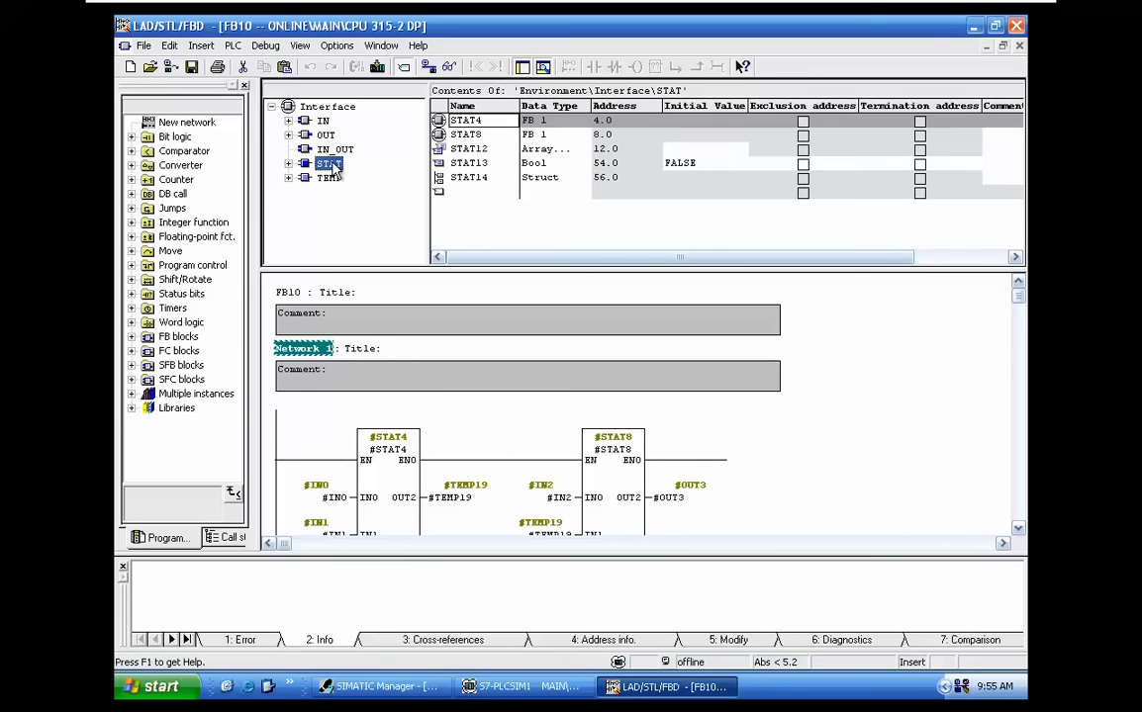
left_click(322, 120)
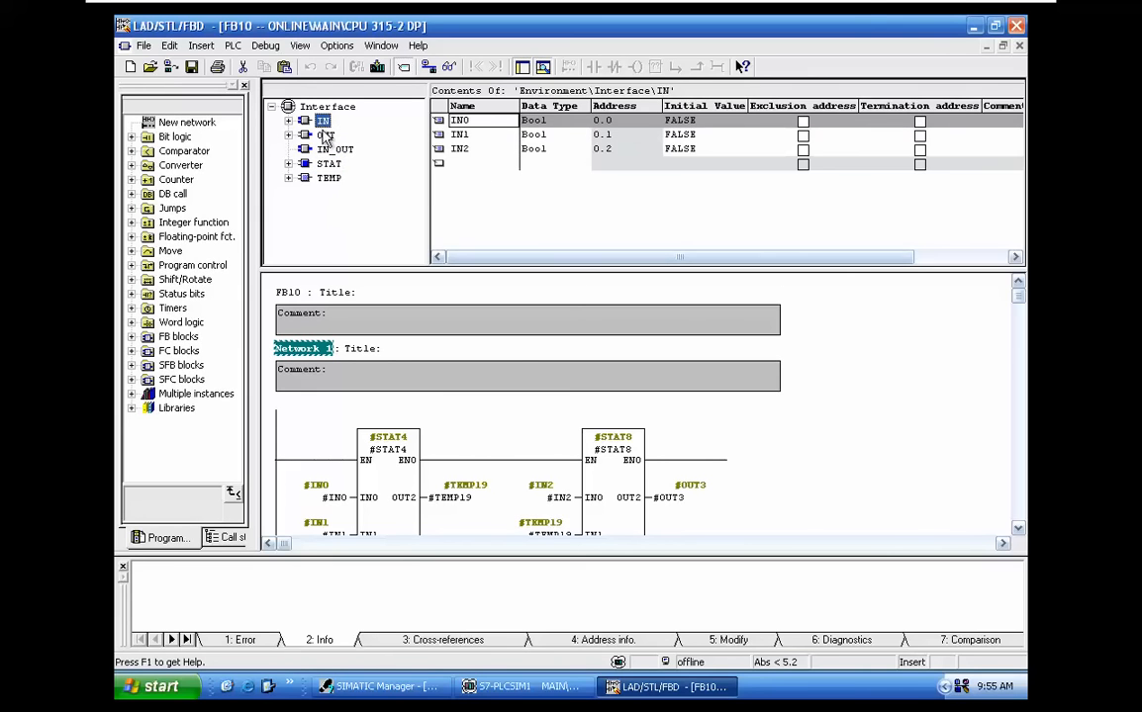
Insert a new network below Network 1 in FB10
left_click(777, 458)
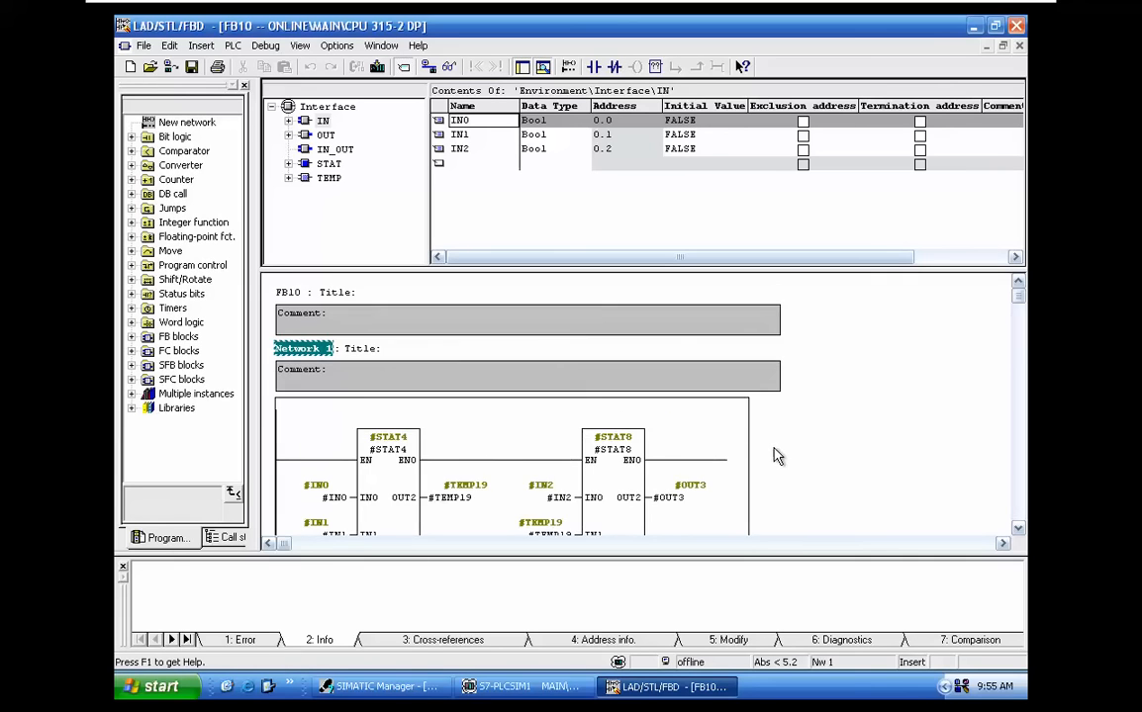
scroll(777, 454, "down", 2)
left_click(430, 458)
right_click(433, 463)
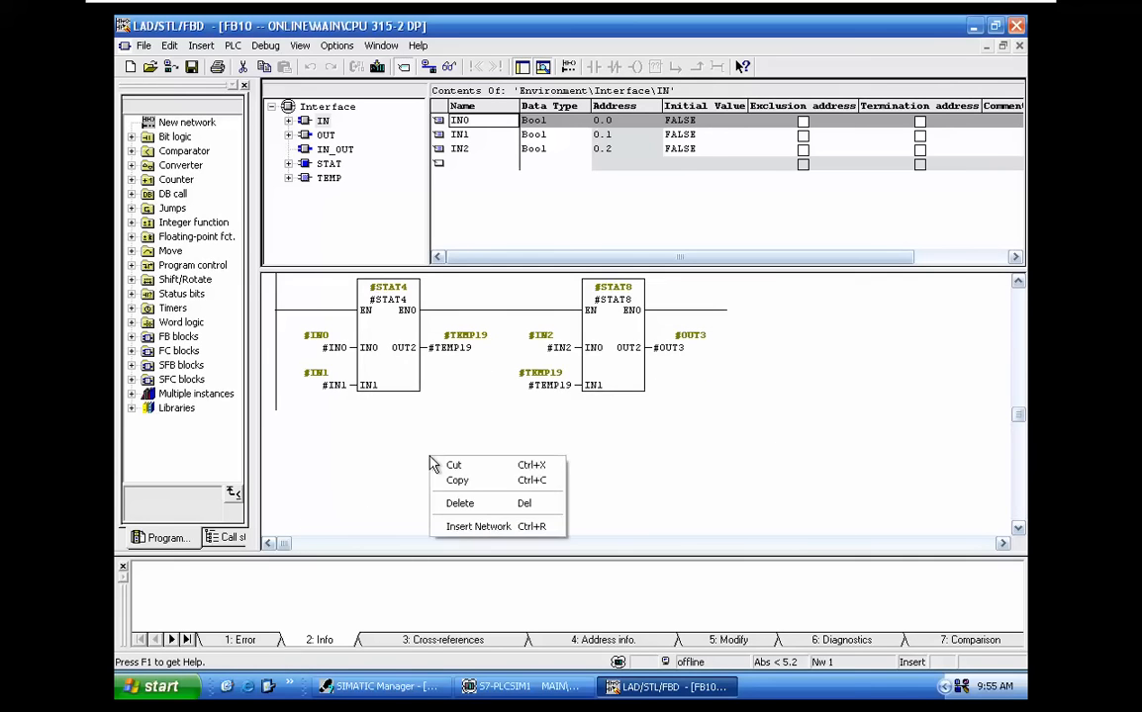
left_click(487, 523)
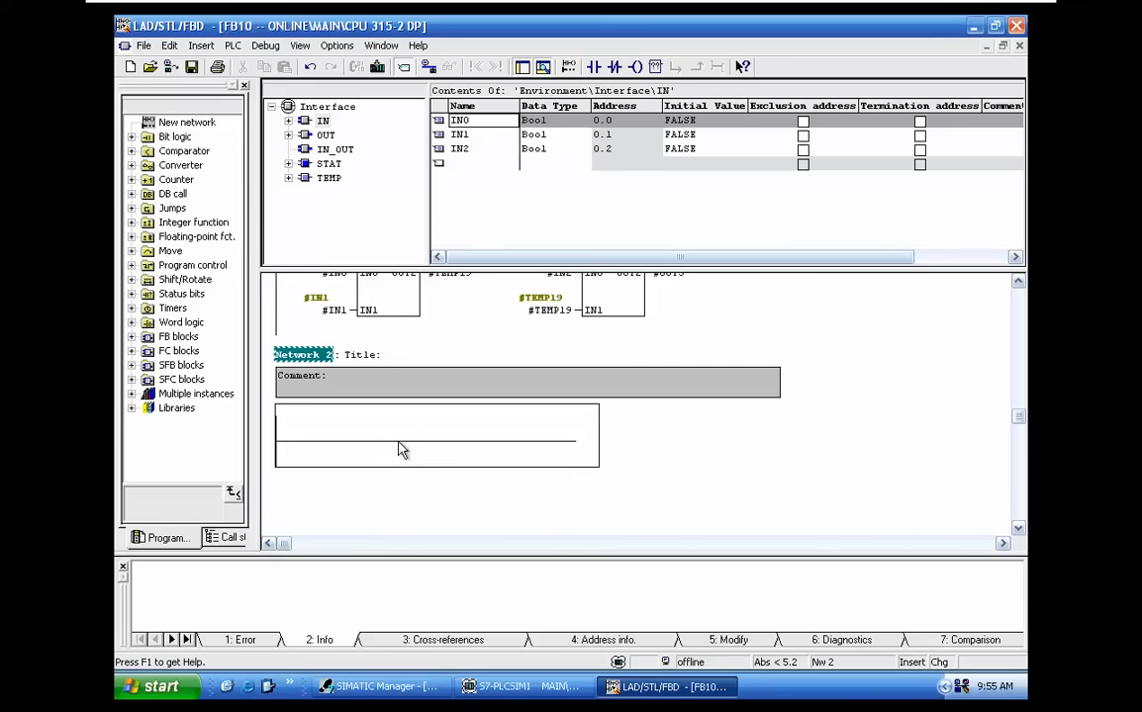
Switch FB10 to the STL view and enter the instruction NOP 0 in Network 2
key("ctrl+2")
scroll(407, 450, "down", 5)
left_click(347, 403)
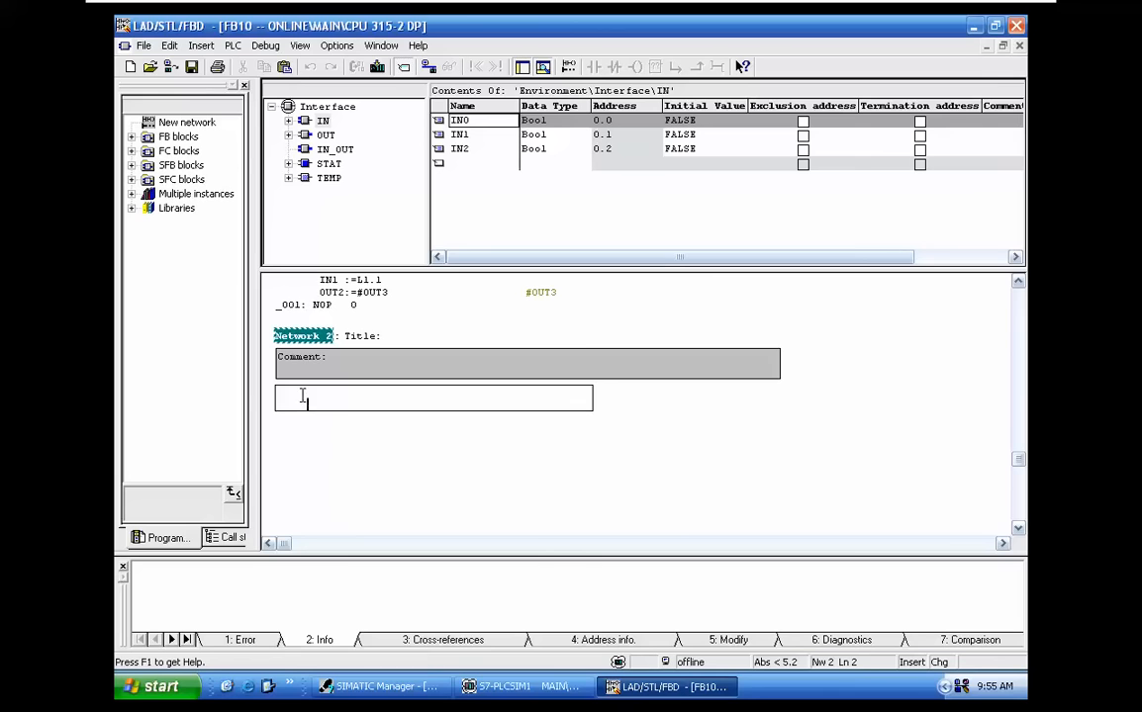
type("NOP 0")
key("Return")
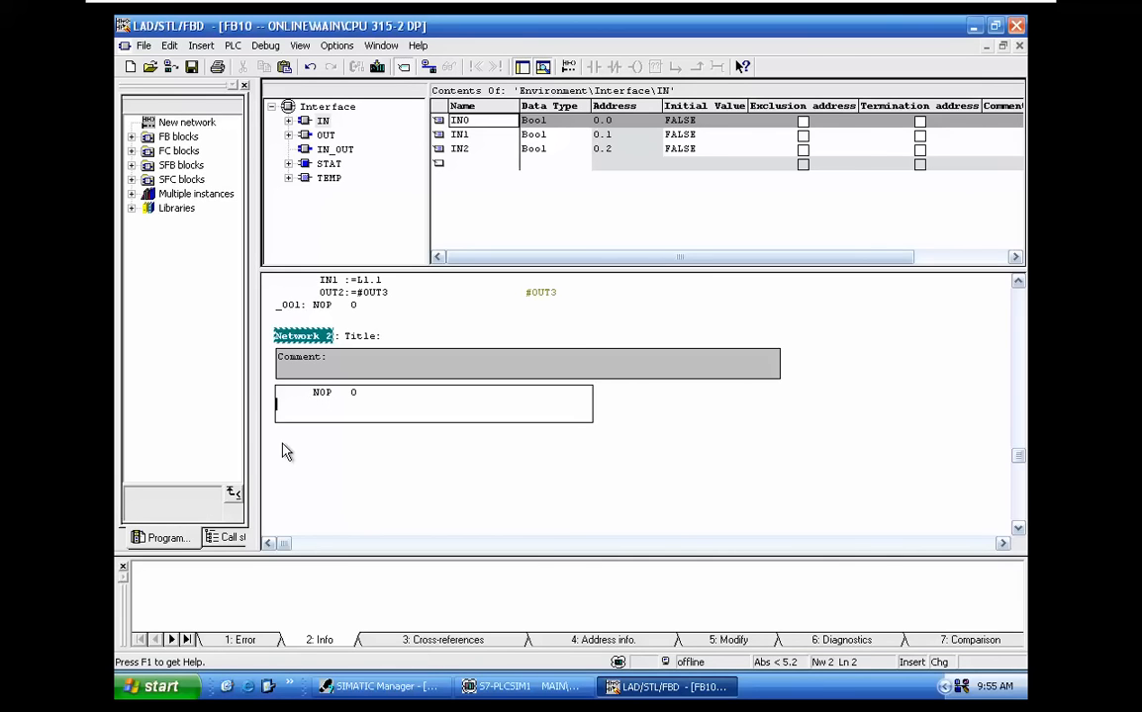
Save the edited FB10 block
left_click(192, 69)
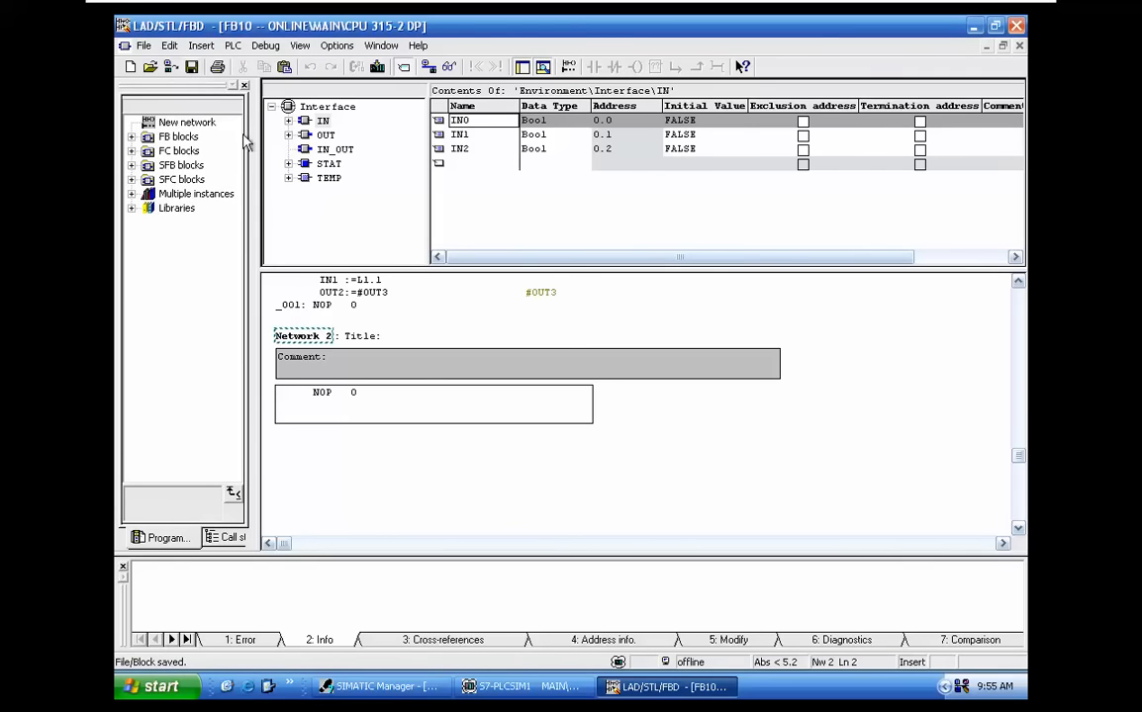
scroll(510, 376, "up", 10)
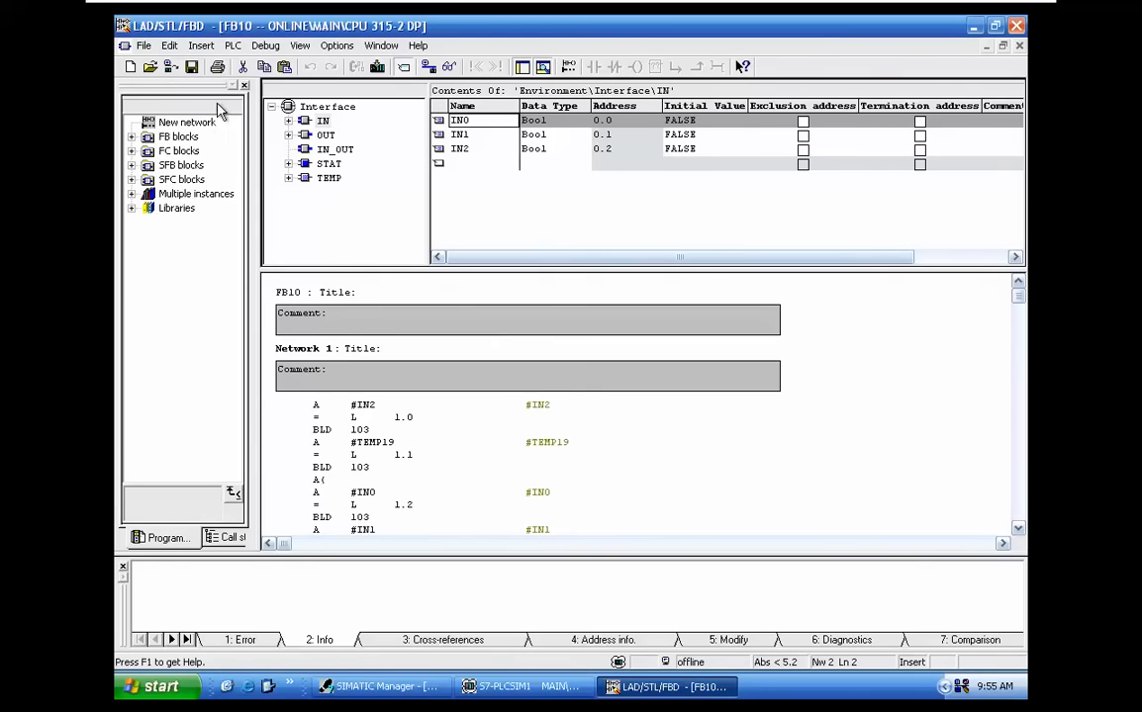
left_click(193, 67)
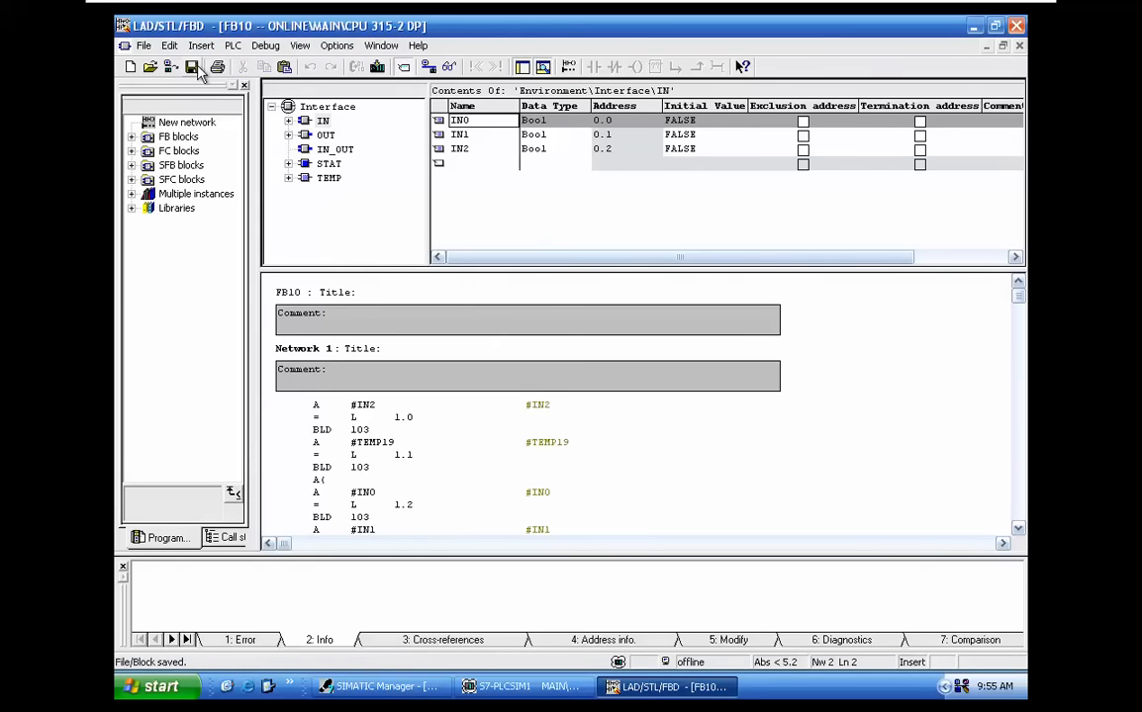
Close the block editor and reopen FB10 to check the NOP 0 instruction in Network 2
left_click(1016, 26)
double_click(522, 102)
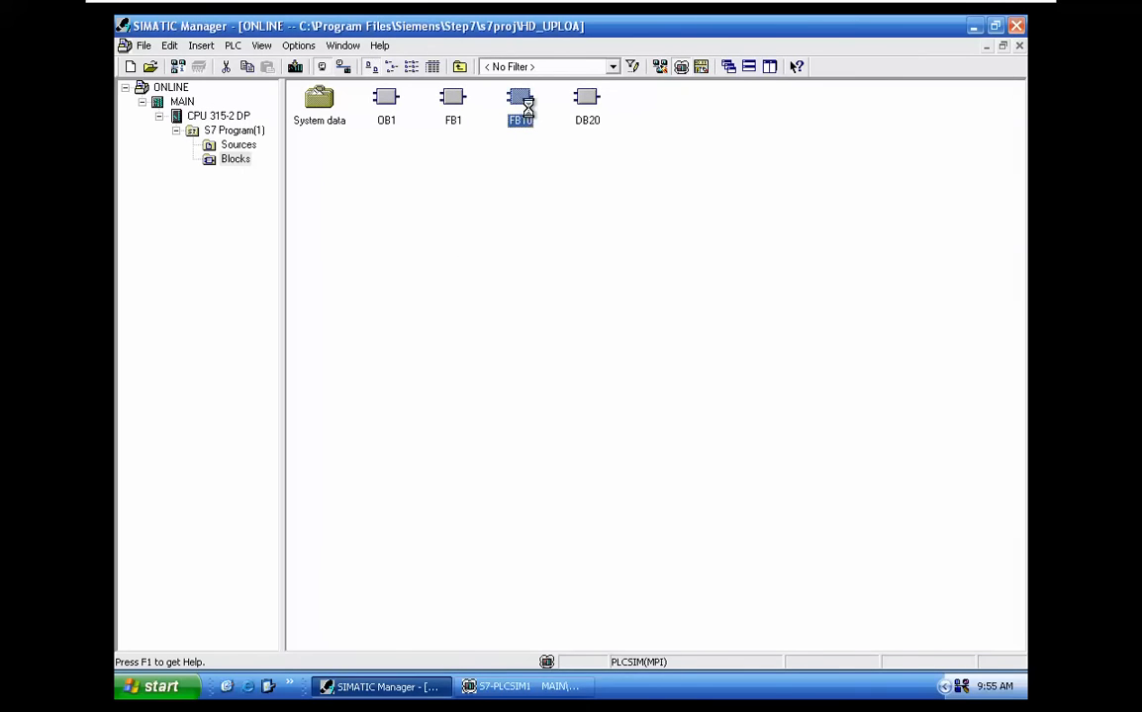
scroll(640, 392, "down", 10)
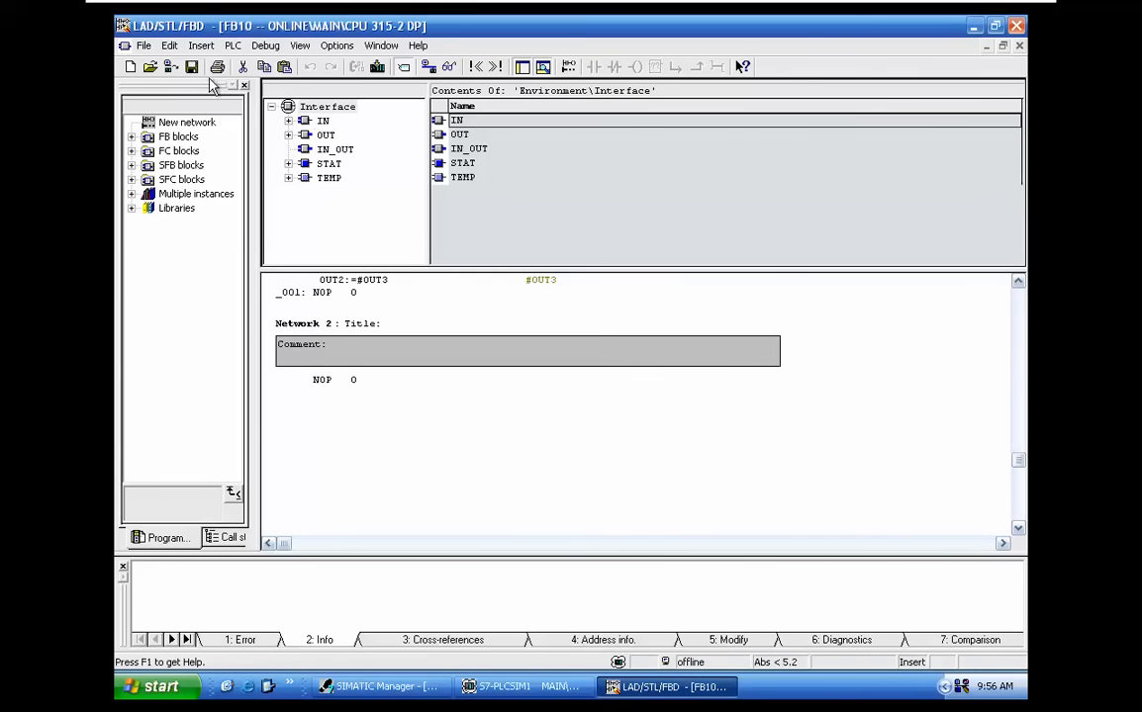
Review the IN, OUT and STAT declarations of the reopened FB10, checking the data types of STAT4 and STAT8
left_click(324, 121)
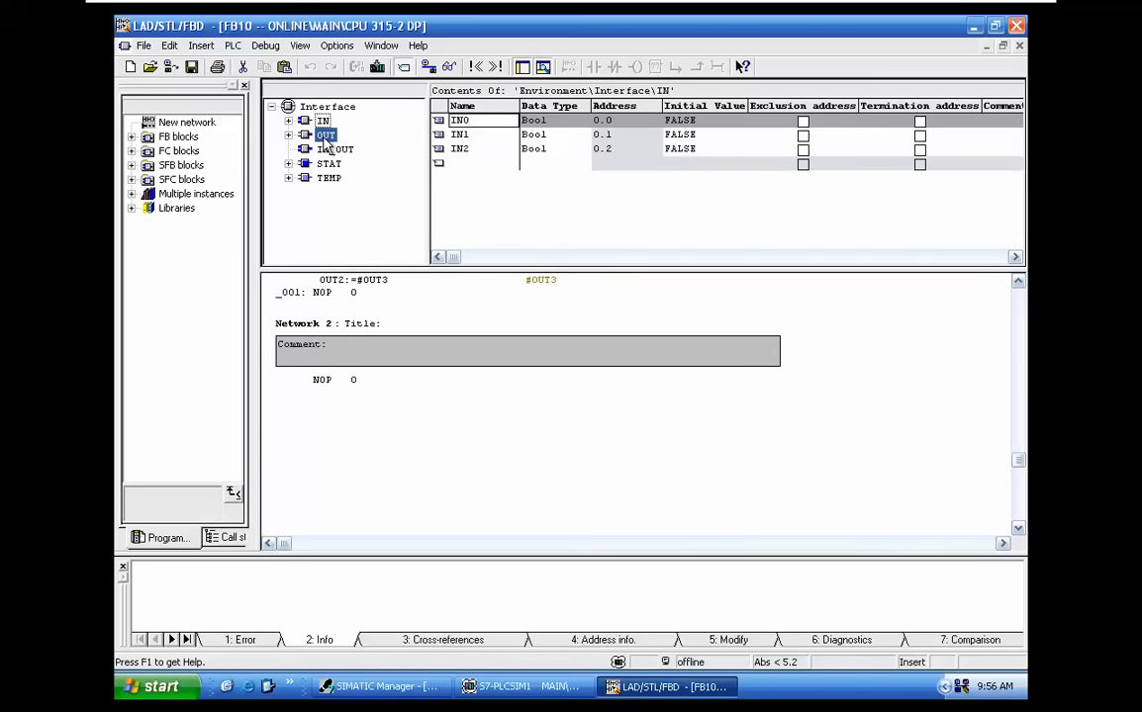
left_click(325, 134)
left_click(329, 165)
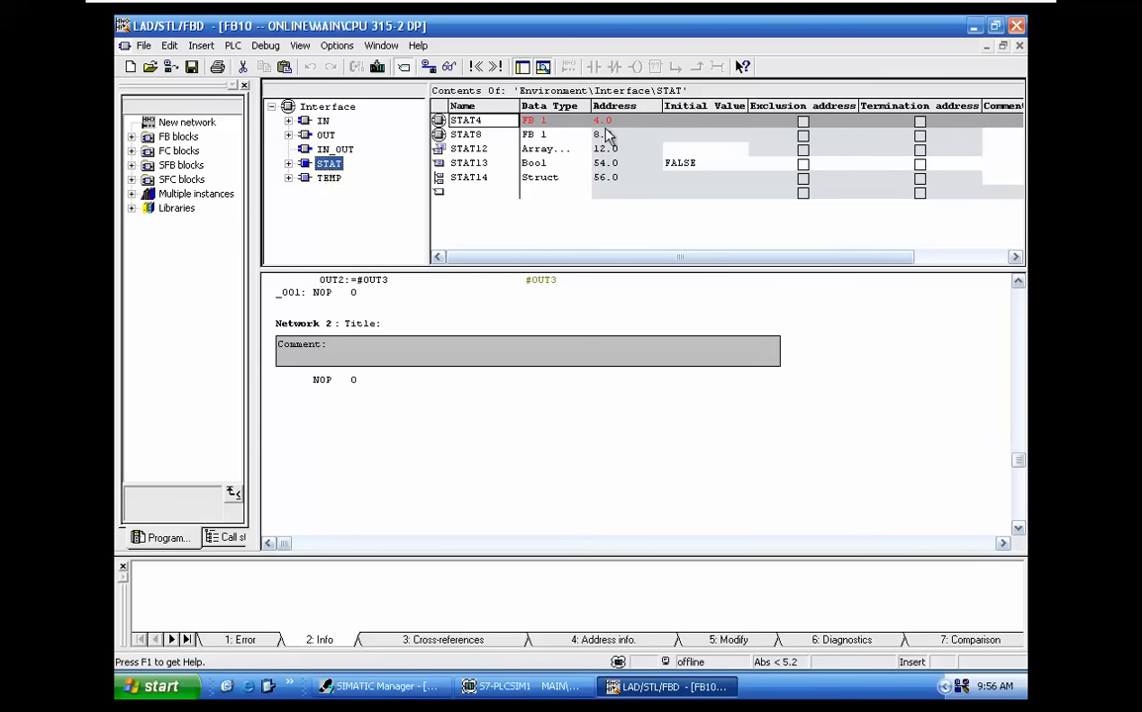
left_click(541, 134)
left_click(536, 120)
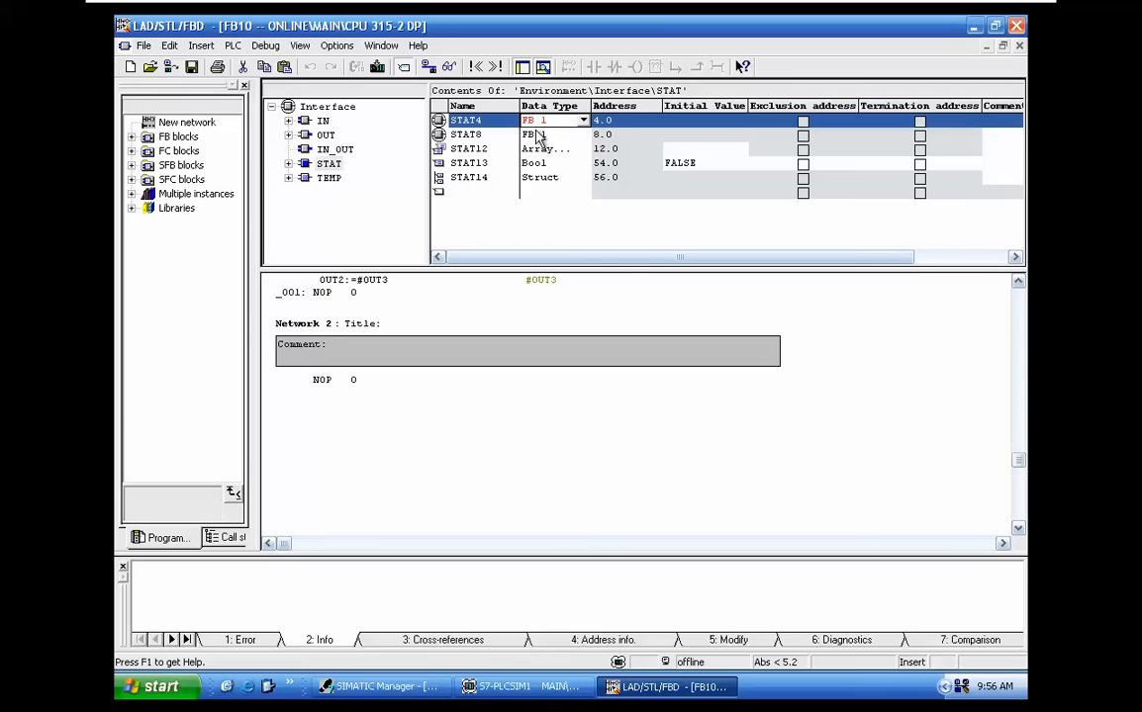
left_click(536, 133)
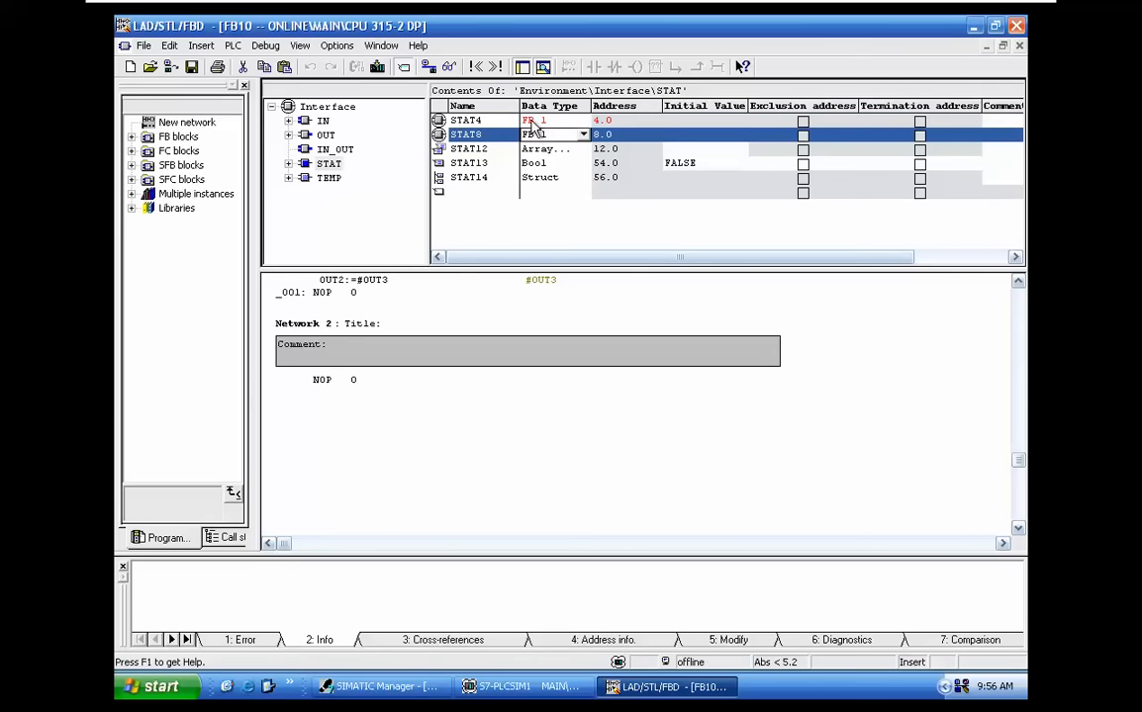
key("Up")
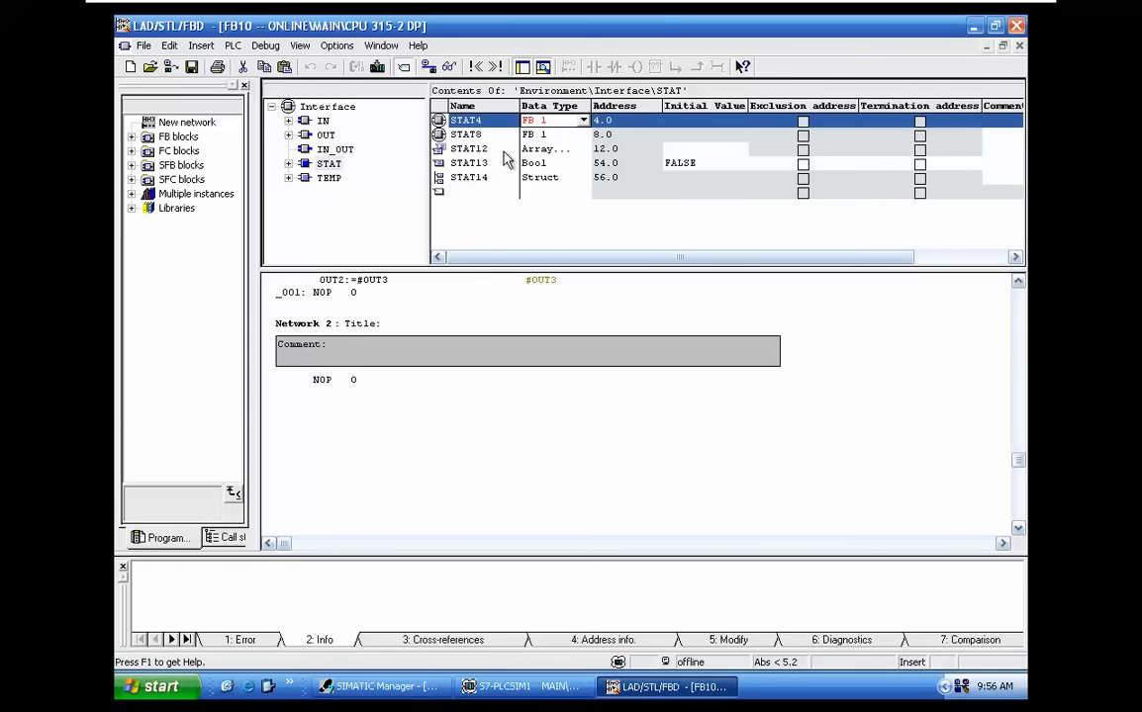
Try to save the reopened FB10 block from Network 2
left_click(406, 404)
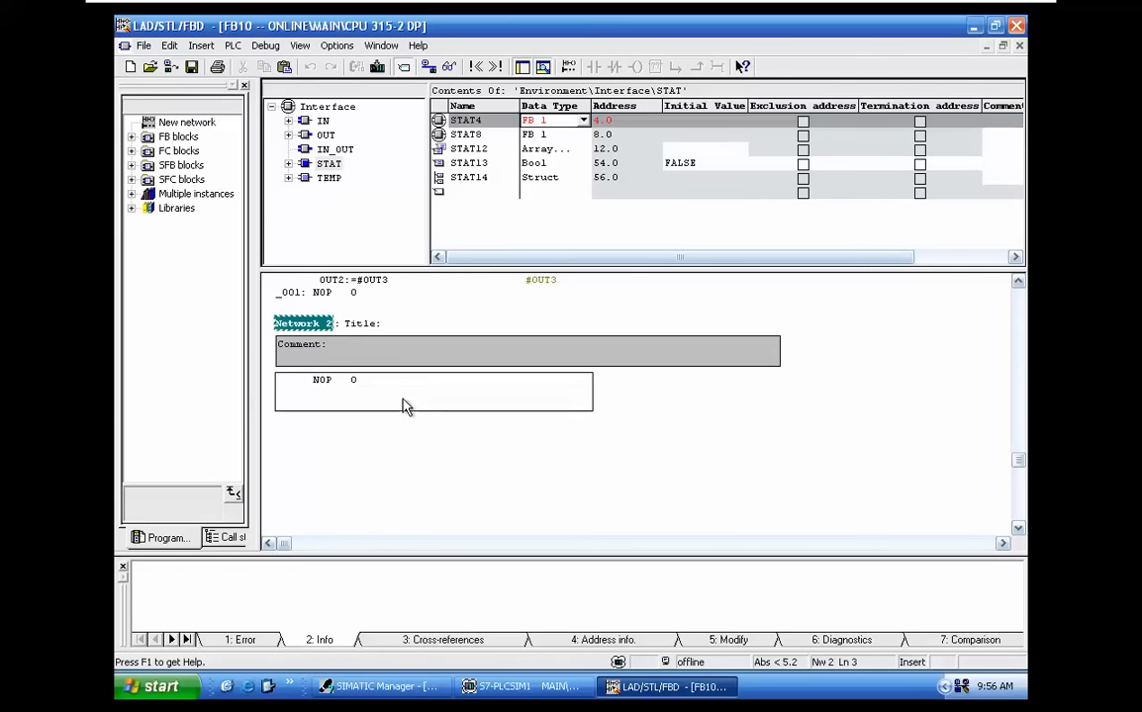
left_click(191, 68)
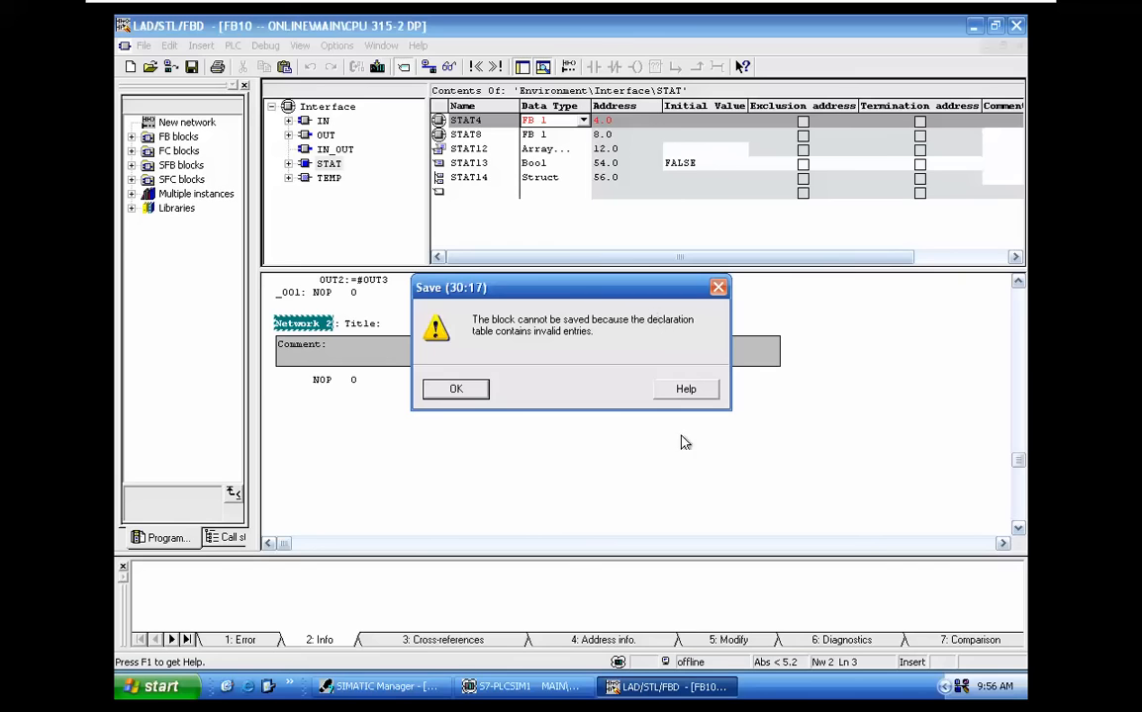
left_click(440, 392)
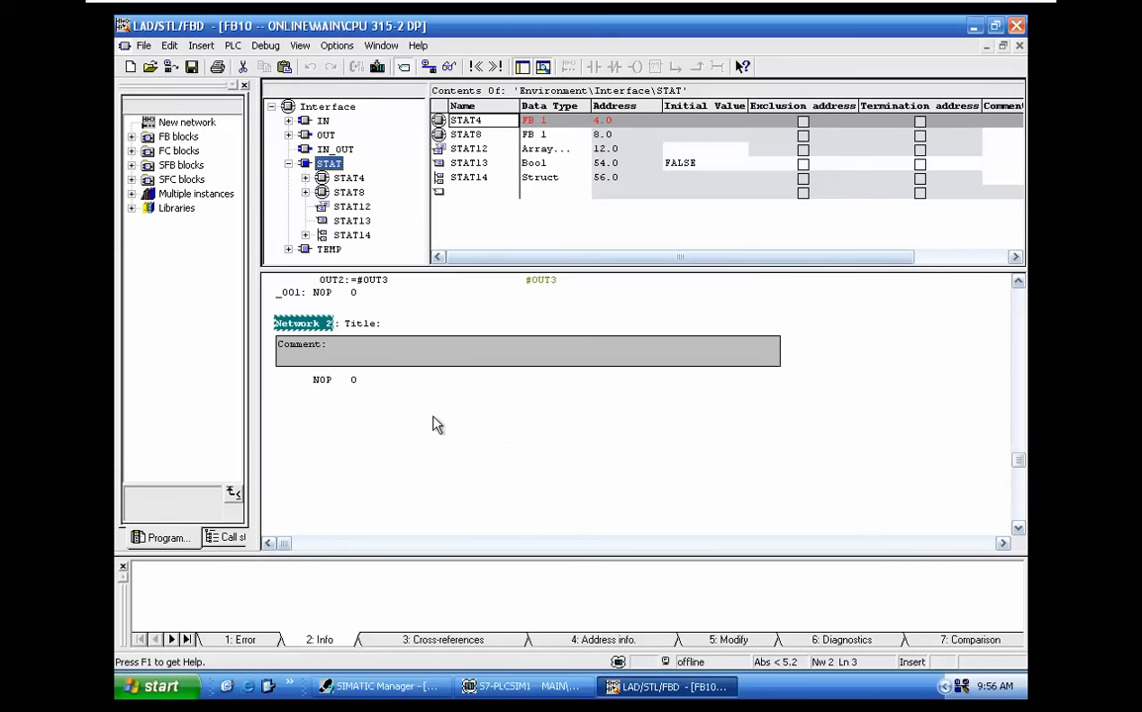
left_click(400, 391)
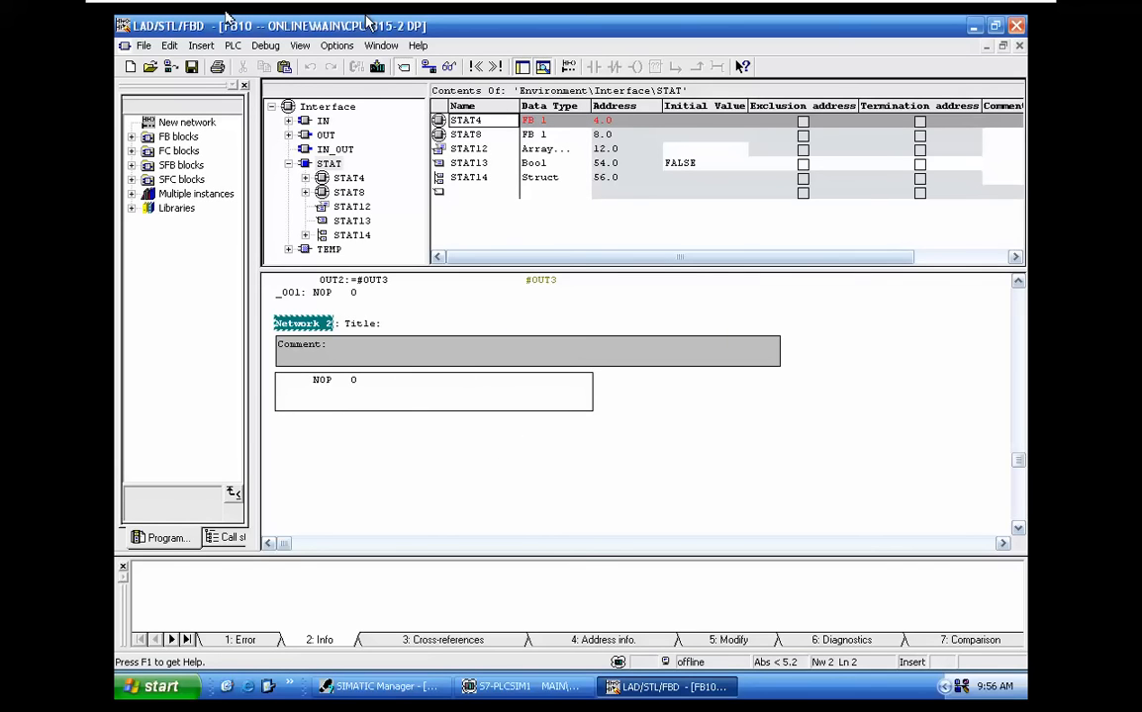
Widen the Data Type column of FB10's STAT declaration table to read the full data types
left_click(330, 15)
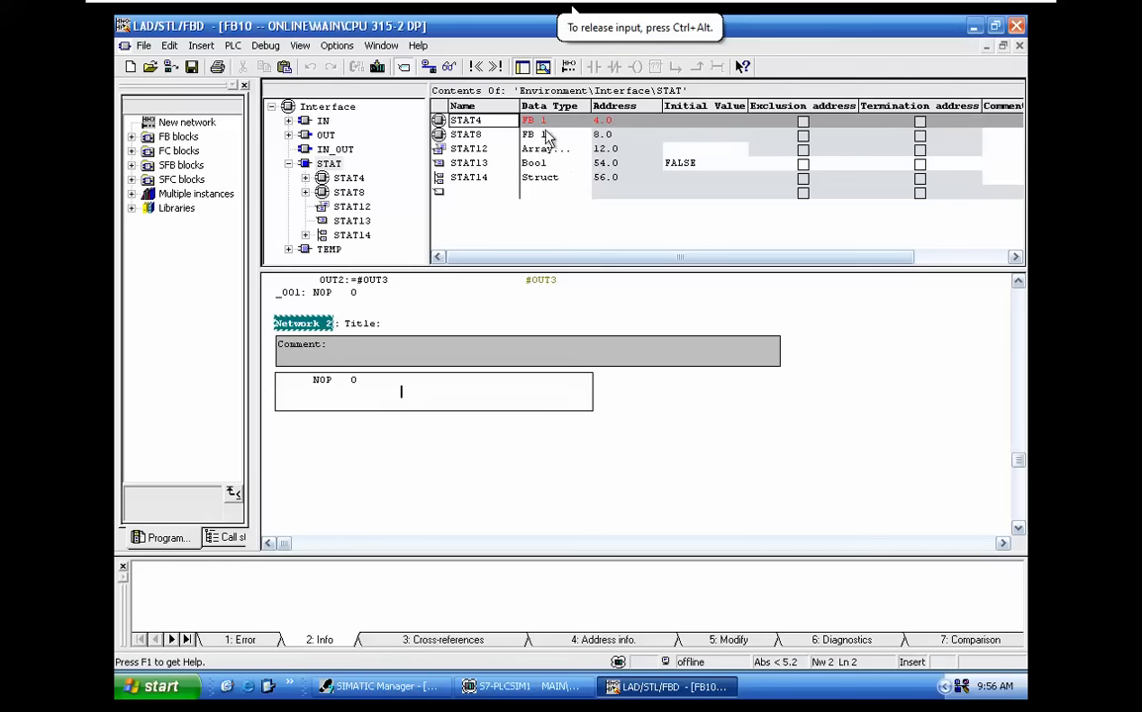
left_click(598, 119)
left_click_drag(591, 106, 644, 107)
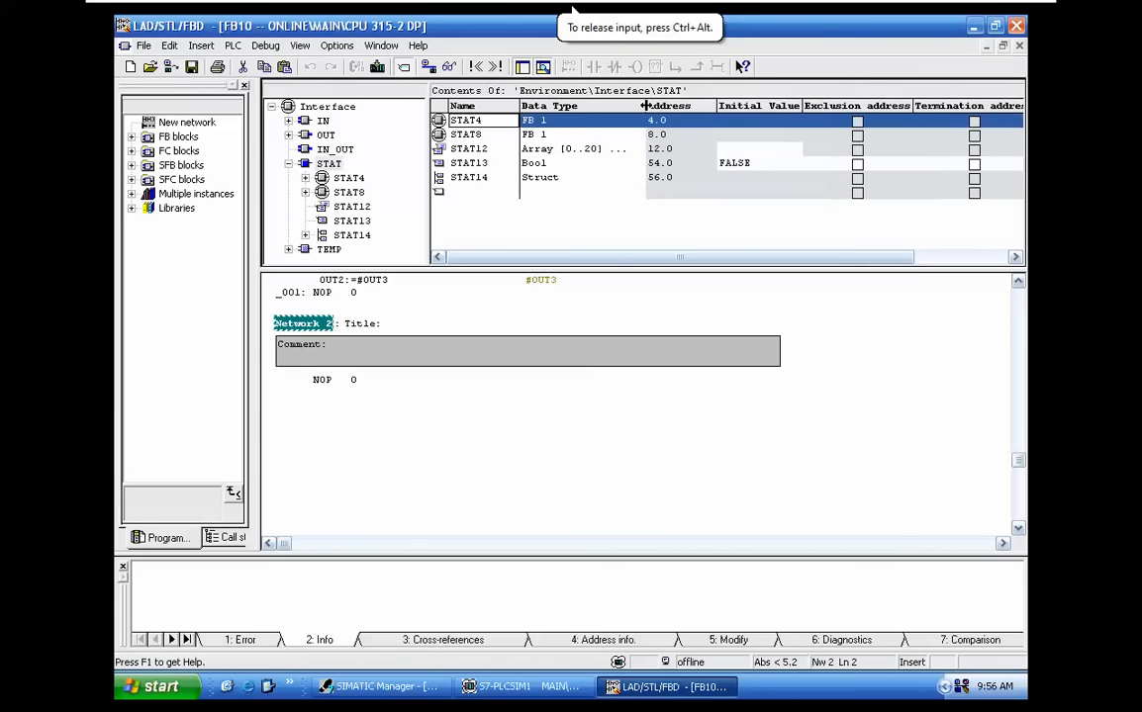
Examine the STAT4, STAT8 and STAT12 declarations of FB10 and the data types assigned to them
left_click(560, 134)
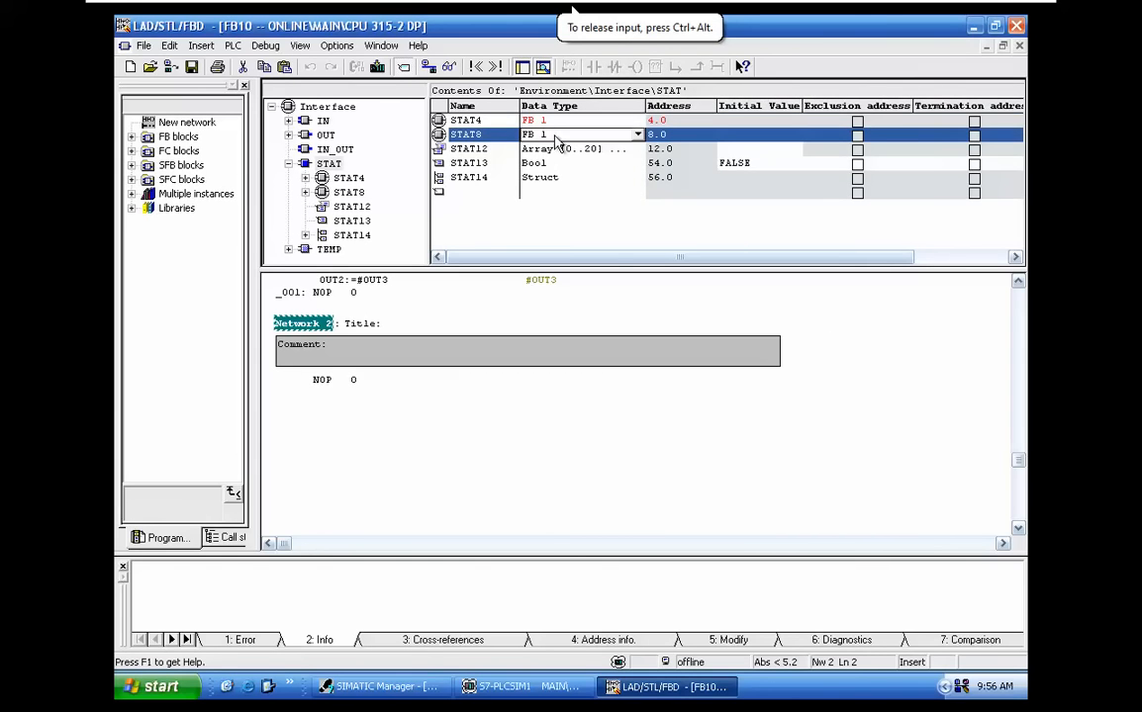
left_click(475, 149)
left_click(475, 121)
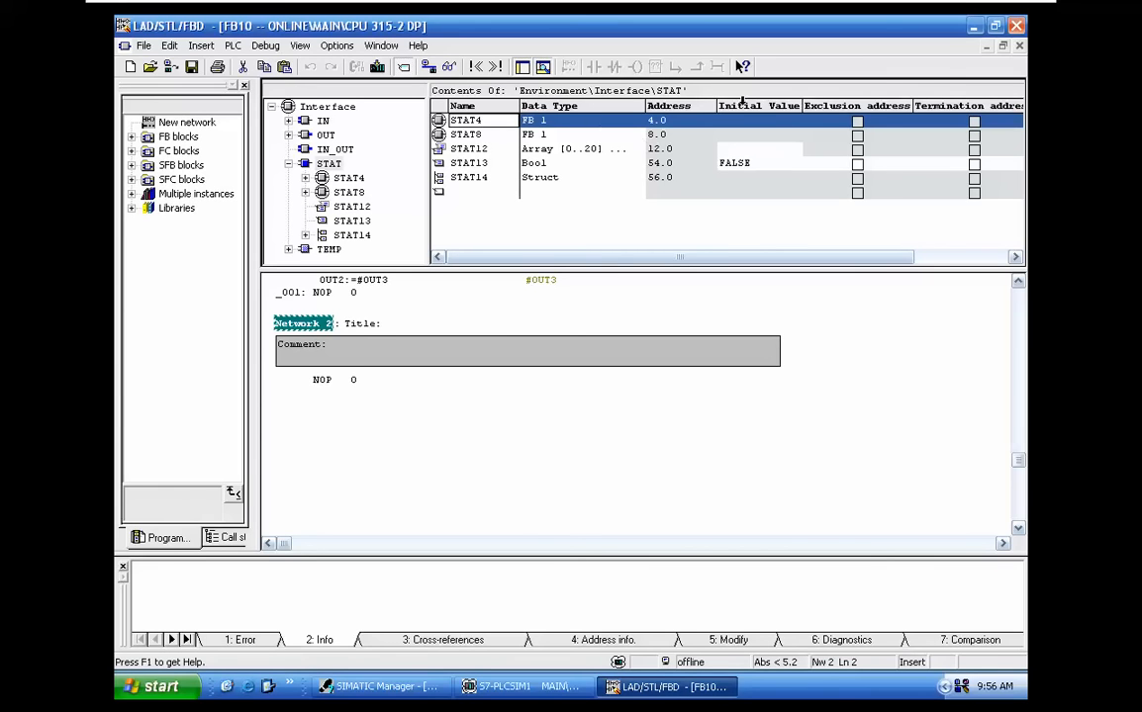
Close the FB10 block editor, minimize the STEP 7_DS virtual machine and switch back to TIA Portal
left_click(1016, 24)
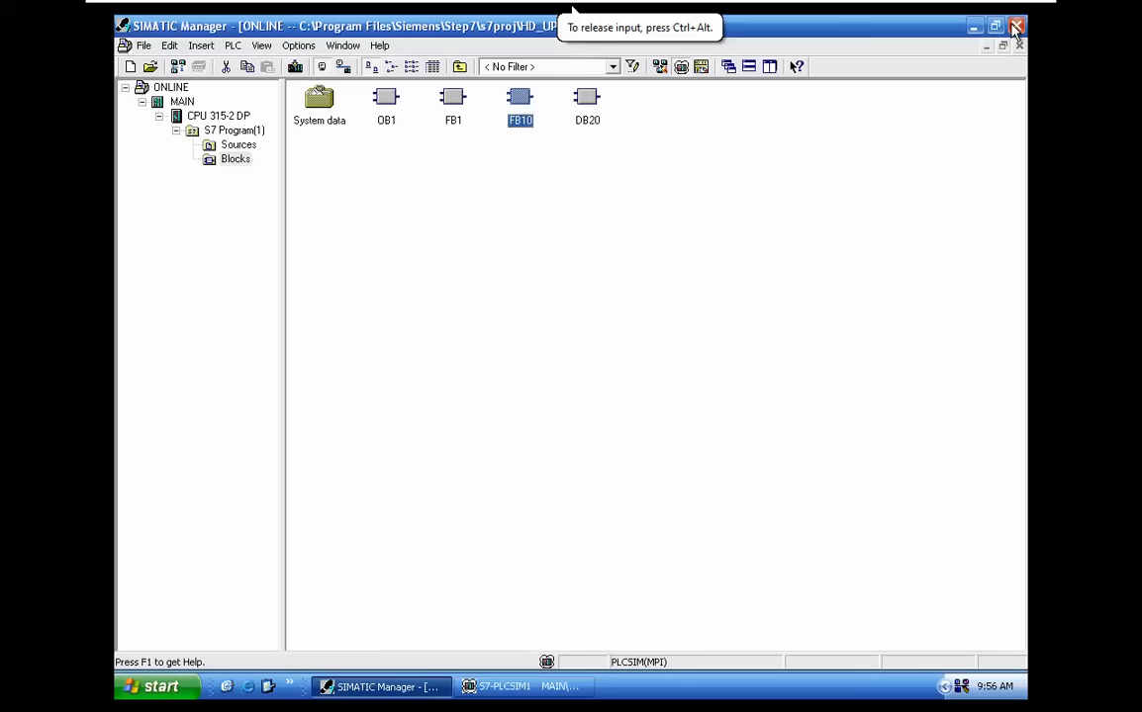
left_click(668, 145)
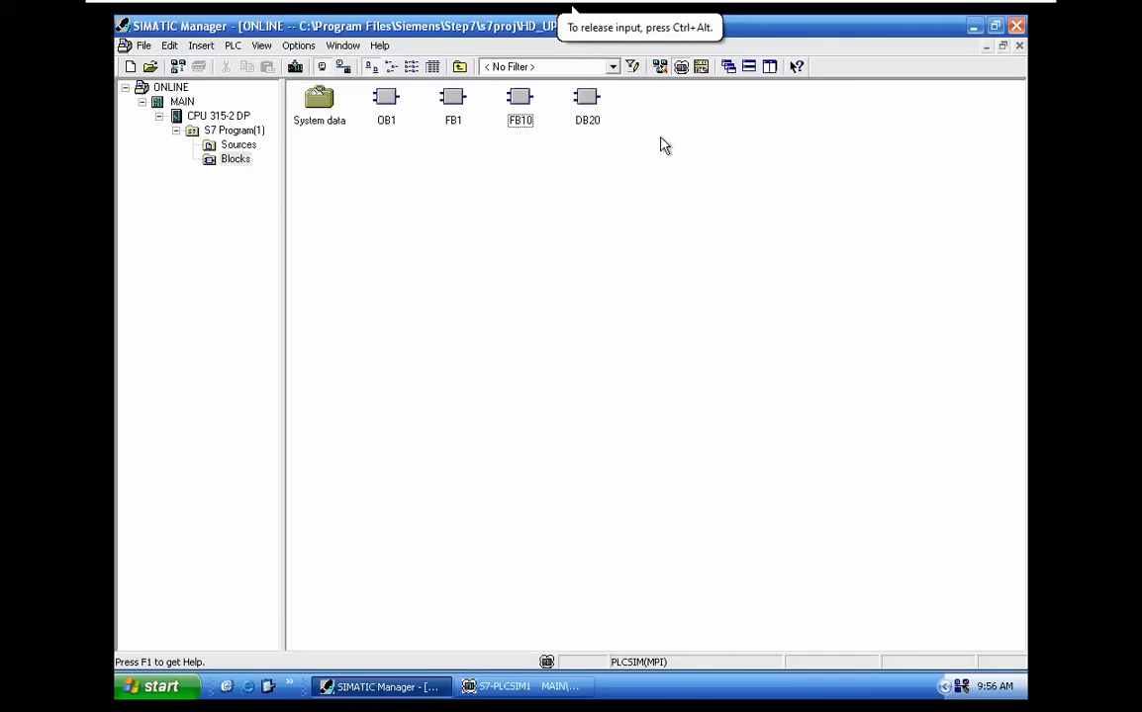
mouse_move(999, 10)
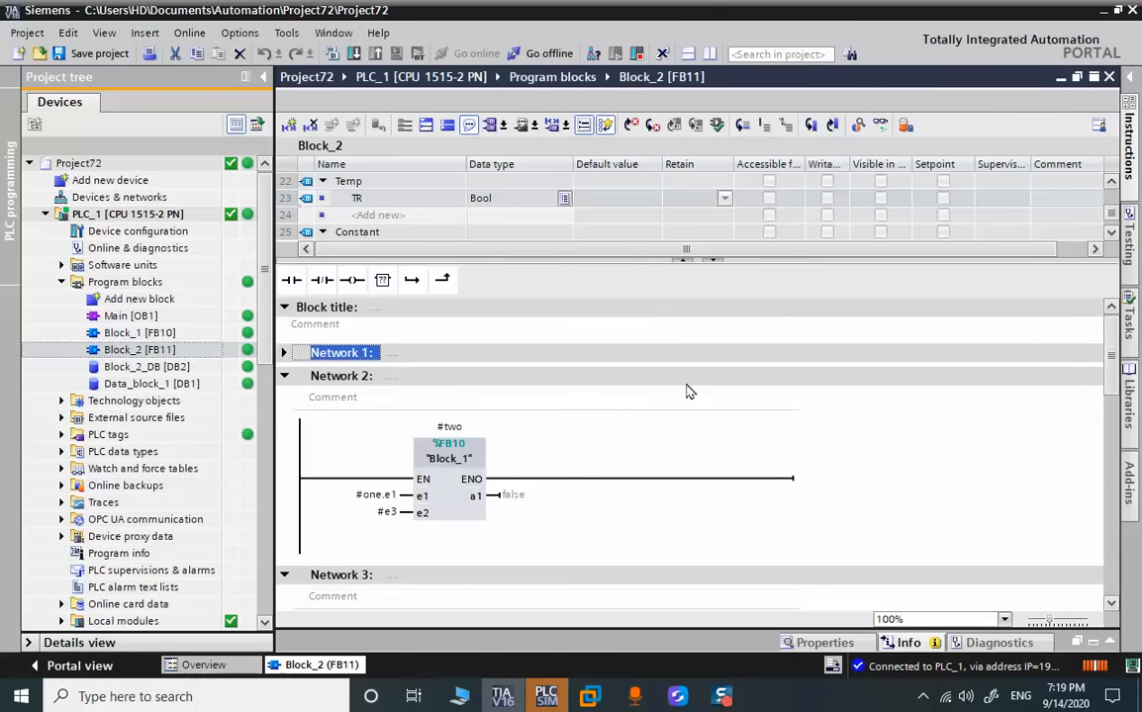
left_click(683, 382)
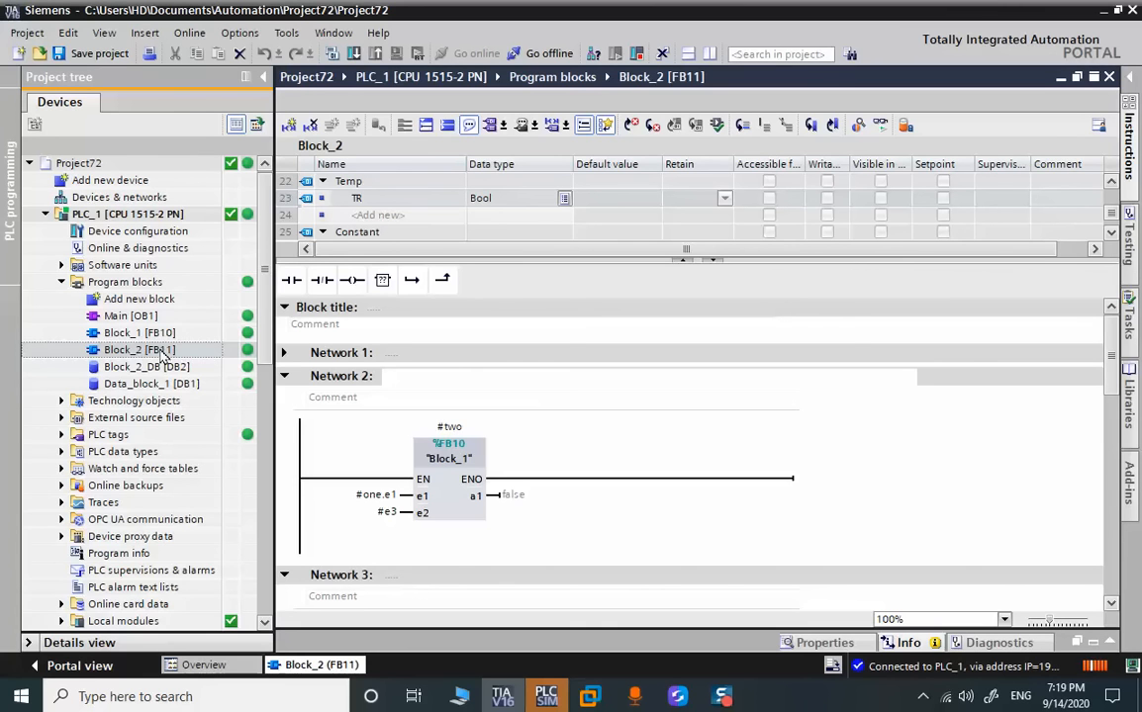
Collapse Networks 2 to 5 of Block_2 [FB11]
left_click(888, 477)
left_click(285, 376)
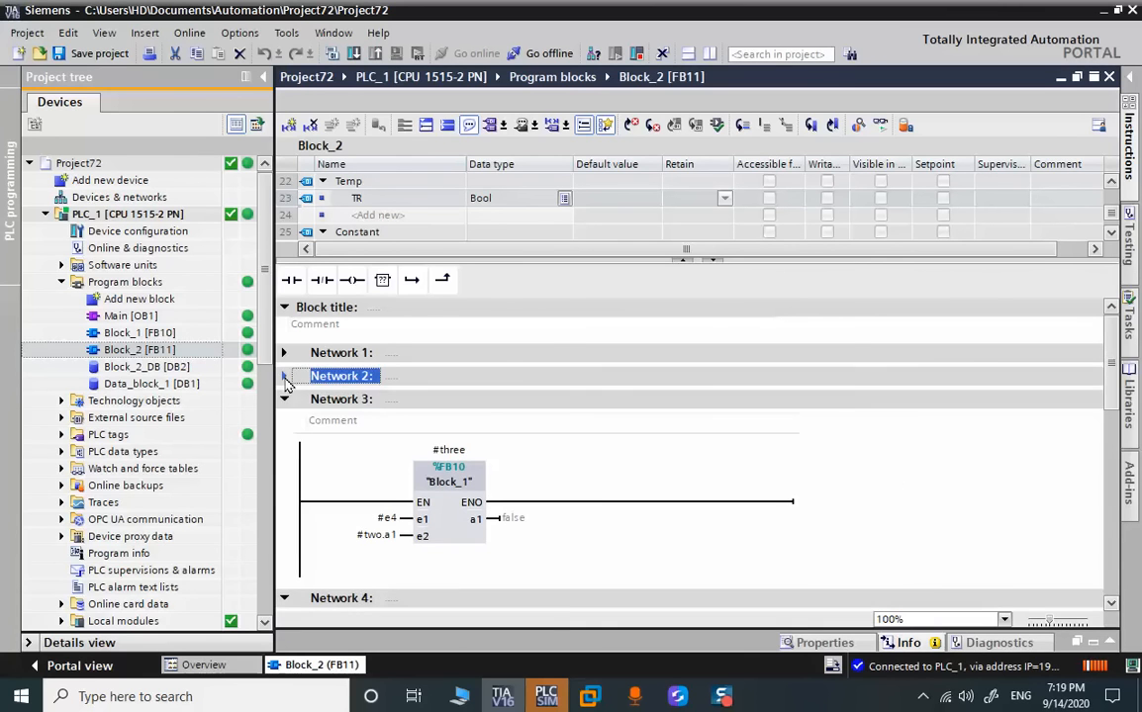
left_click(285, 400)
left_click(284, 423)
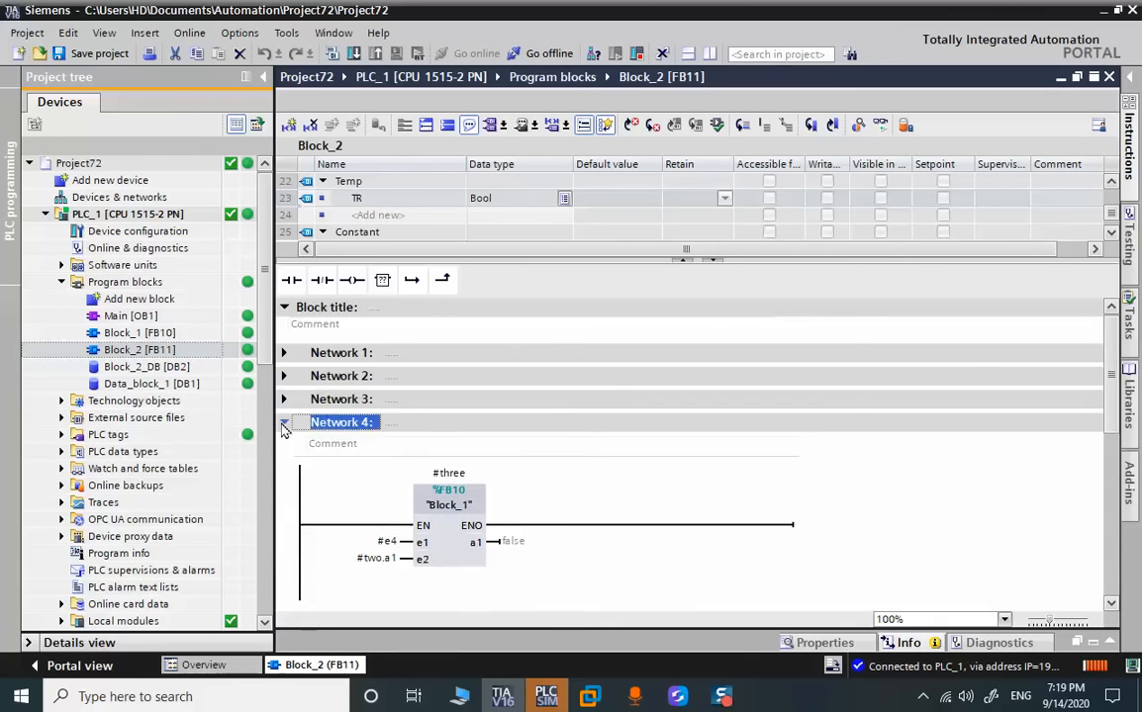
left_click(283, 446)
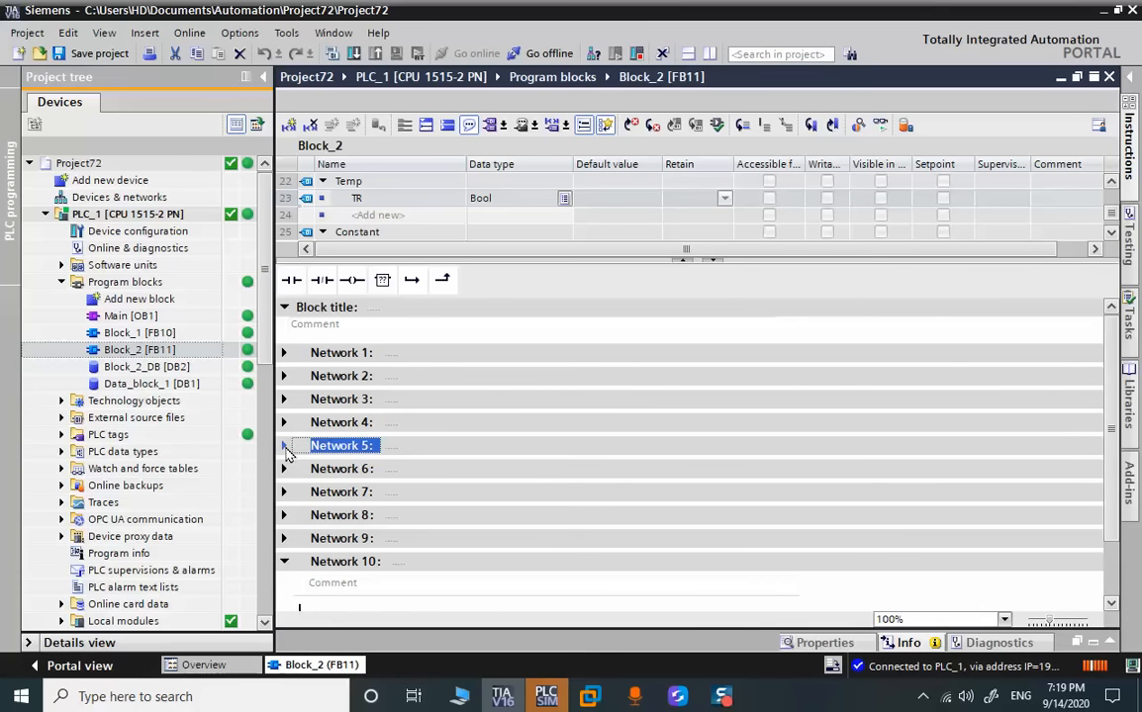